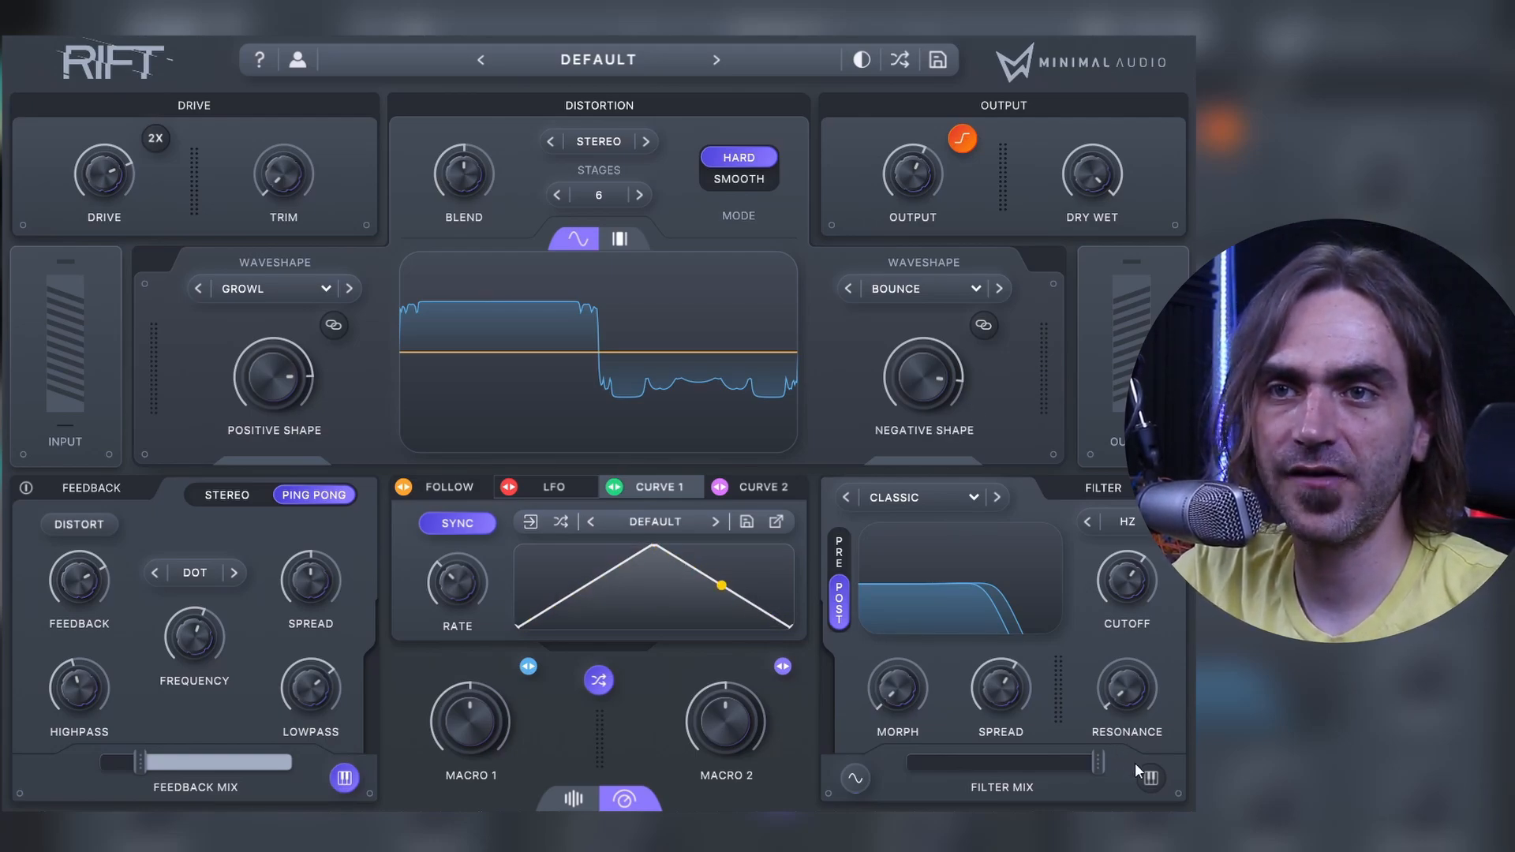
Step: Switch the filter cutoff from Hz to Tune and browse the root-note and scale choices of the filter's note keyboard
{"action": "left_click", "coordinate": [1134, 530]}
{"action": "left_click", "coordinate": [1140, 615]}
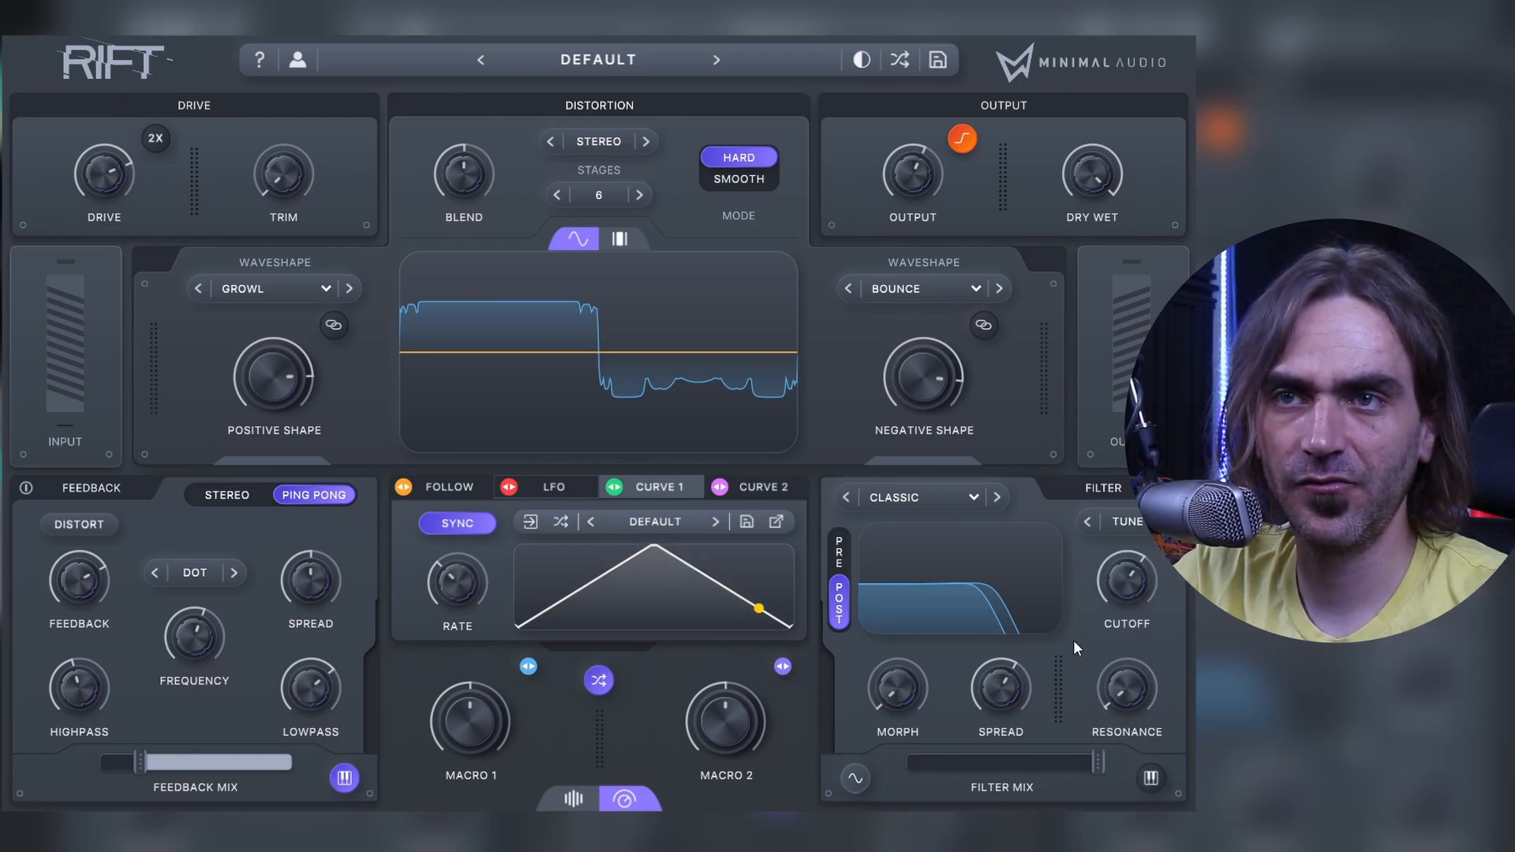
{"action": "left_click", "coordinate": [1151, 779]}
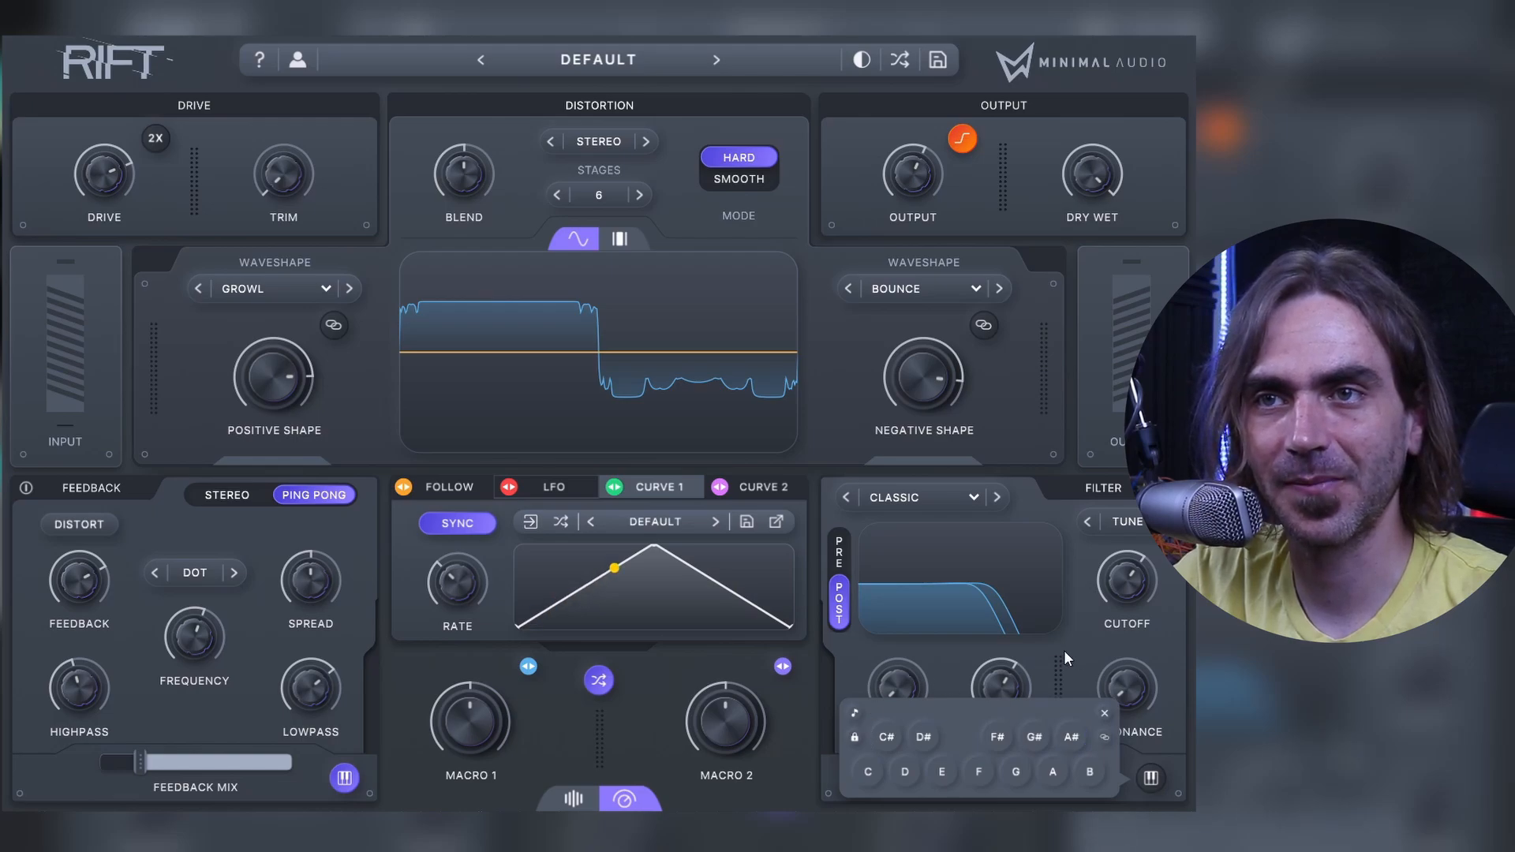
{"action": "left_click", "coordinate": [855, 714]}
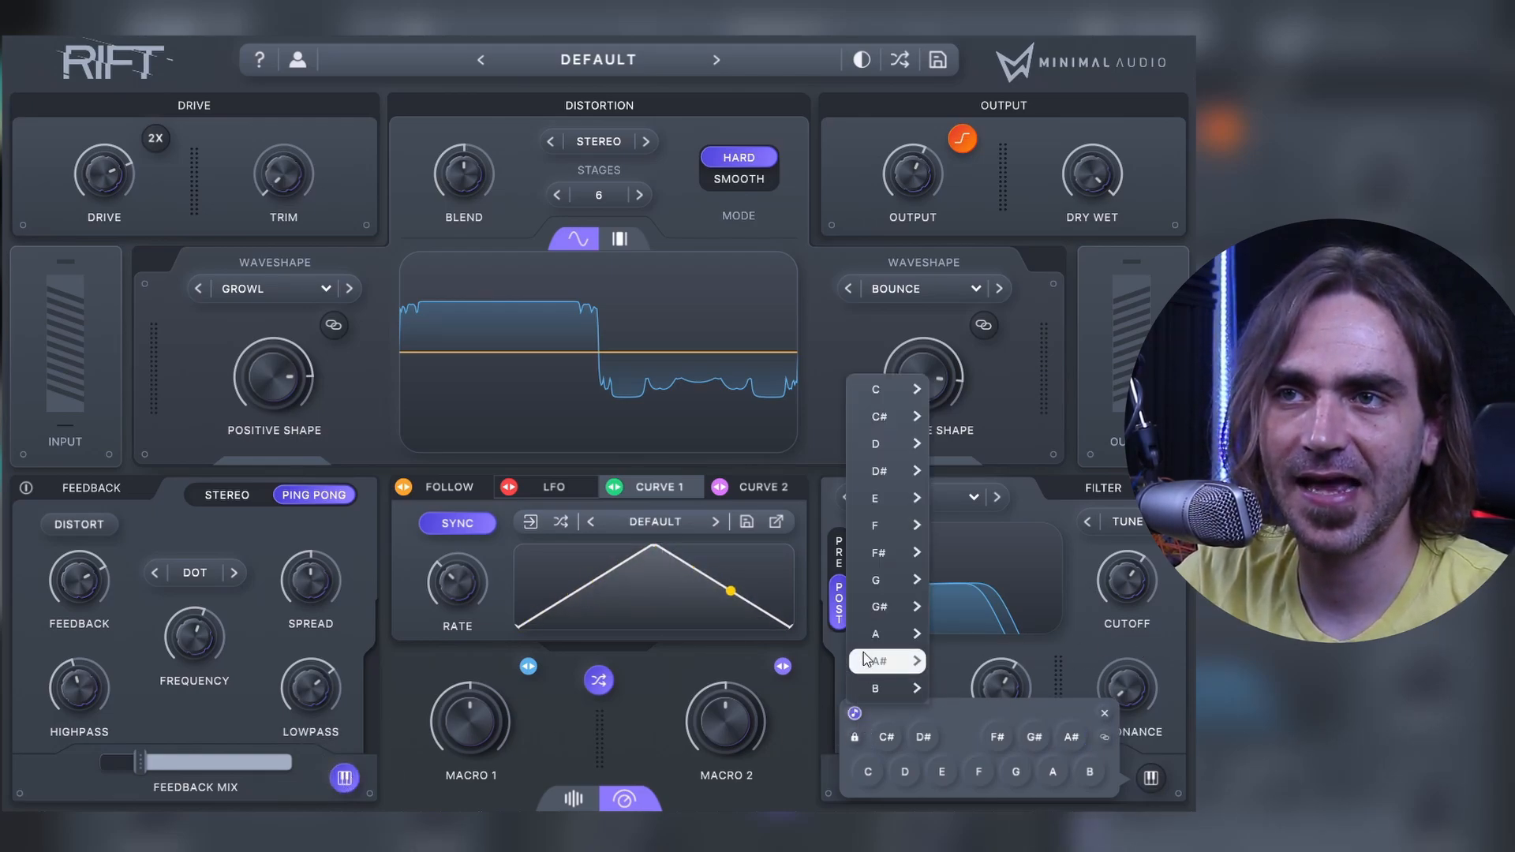
{"action": "mouse_move", "coordinate": [870, 422]}
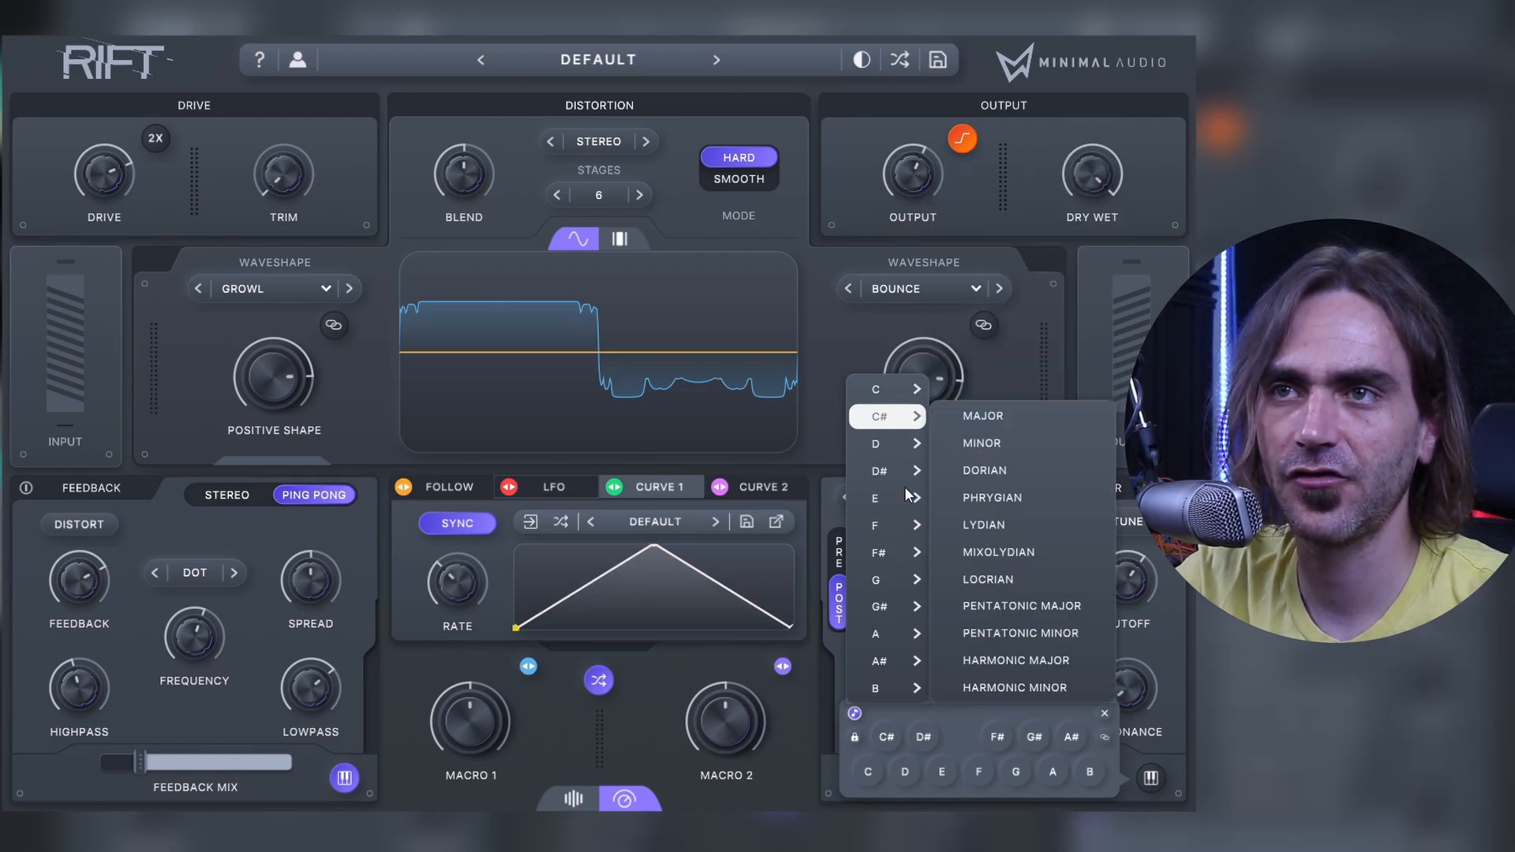
{"action": "mouse_move", "coordinate": [887, 606]}
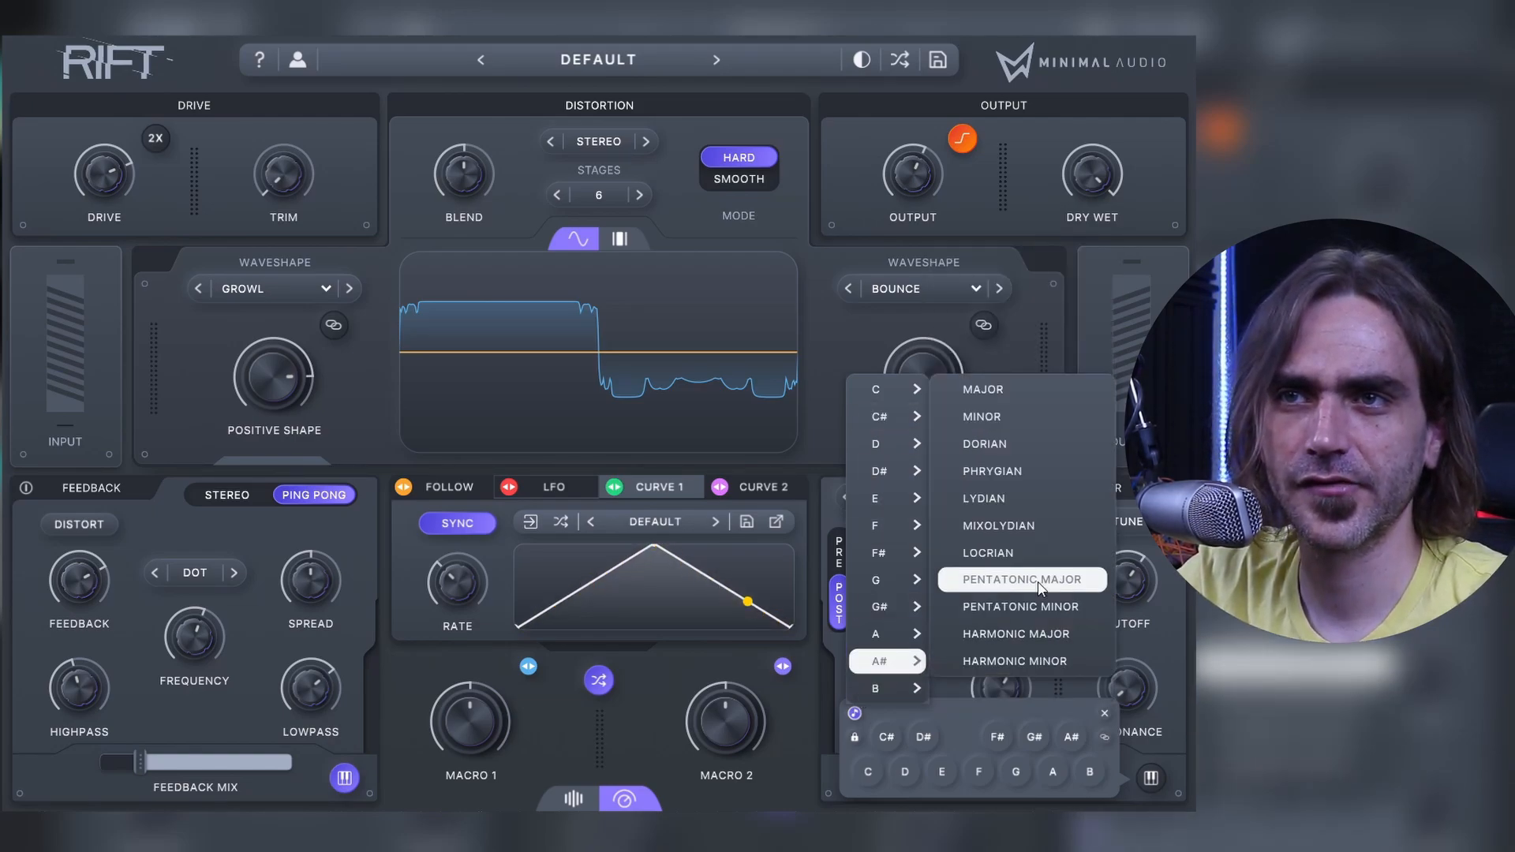
{"action": "left_click", "coordinate": [1157, 625]}
{"action": "key", "text": "Return"}
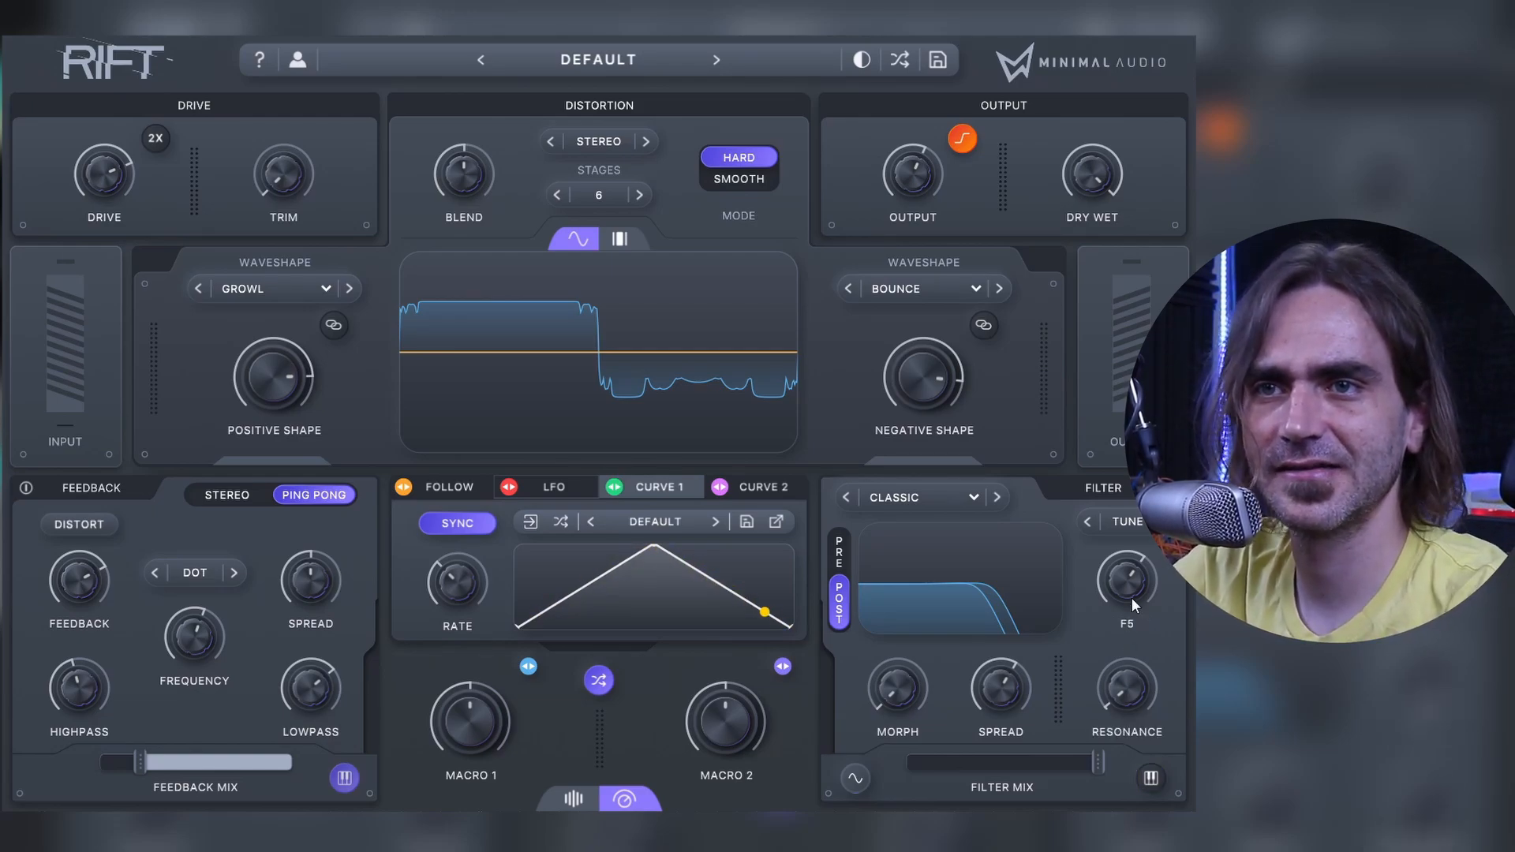
Step: Lower the filter cutoff in Tune mode, sweeping it around B3 while the loop plays
{"action": "mouse_move", "coordinate": [1123, 666]}
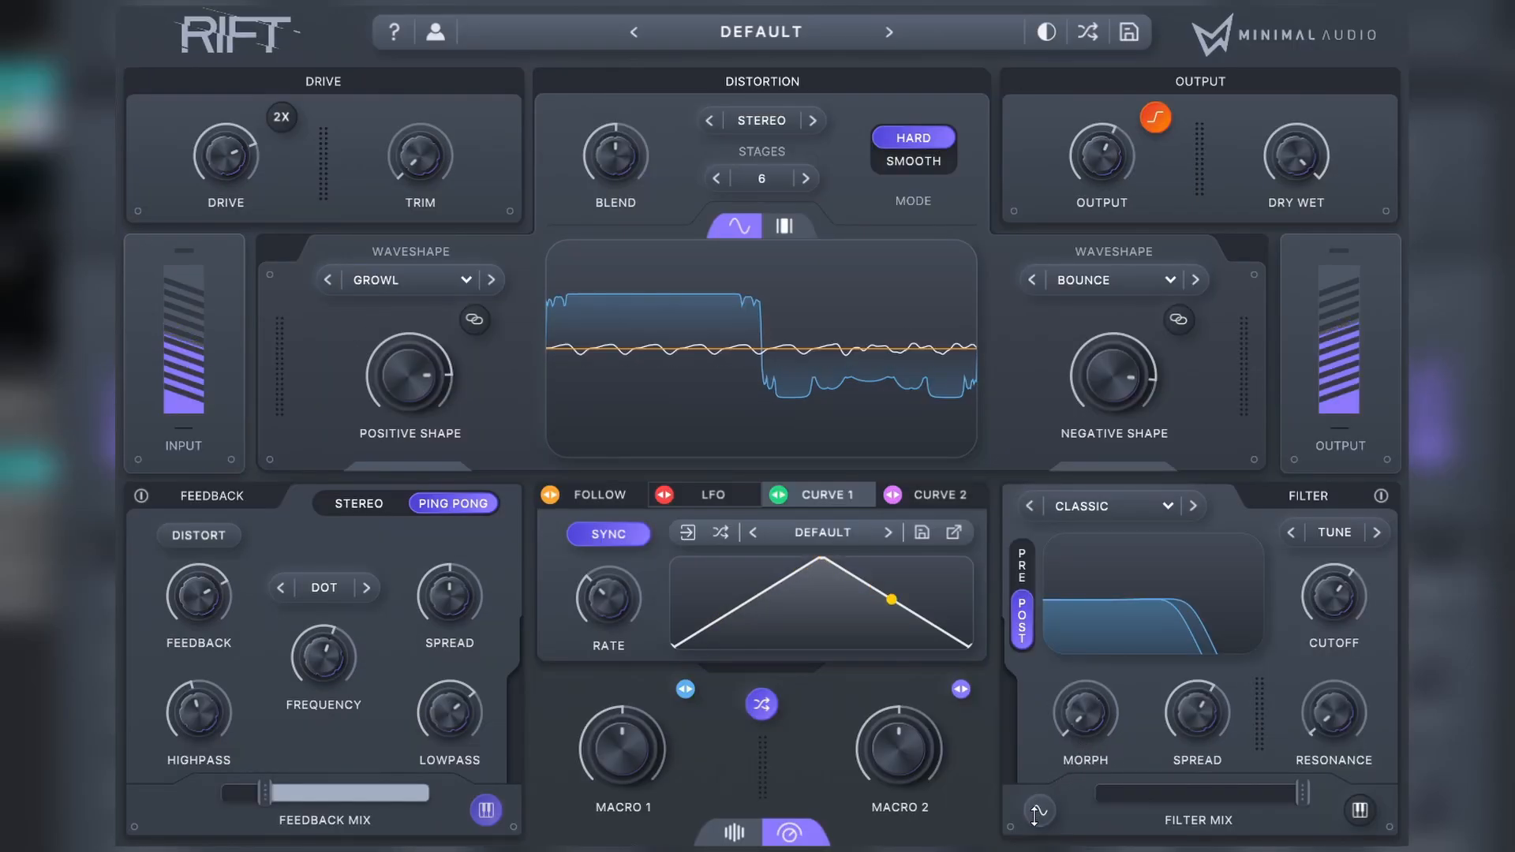
{"action": "mouse_move", "coordinate": [1299, 596]}
{"action": "left_mouse_down"}
{"action": "mouse_move", "coordinate": [1278, 646]}
{"action": "mouse_move", "coordinate": [1284, 619]}
{"action": "left_mouse_up"}
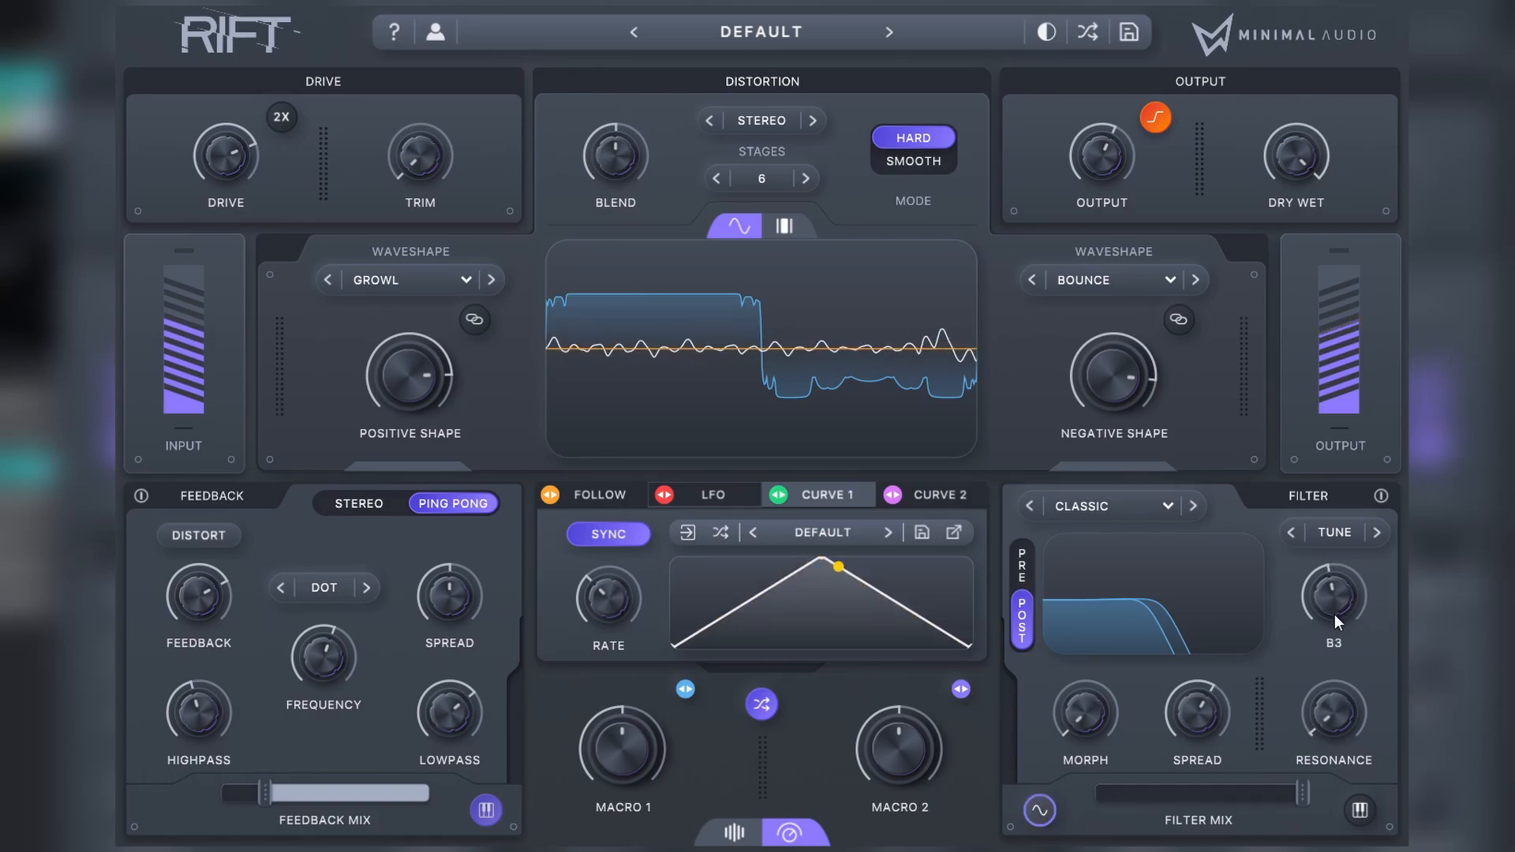
{"action": "mouse_move", "coordinate": [1333, 614]}
{"action": "left_mouse_down"}
{"action": "mouse_move", "coordinate": [1340, 571]}
{"action": "mouse_move", "coordinate": [1336, 623]}
{"action": "mouse_move", "coordinate": [1347, 576]}
{"action": "mouse_move", "coordinate": [1350, 590]}
{"action": "left_mouse_up"}
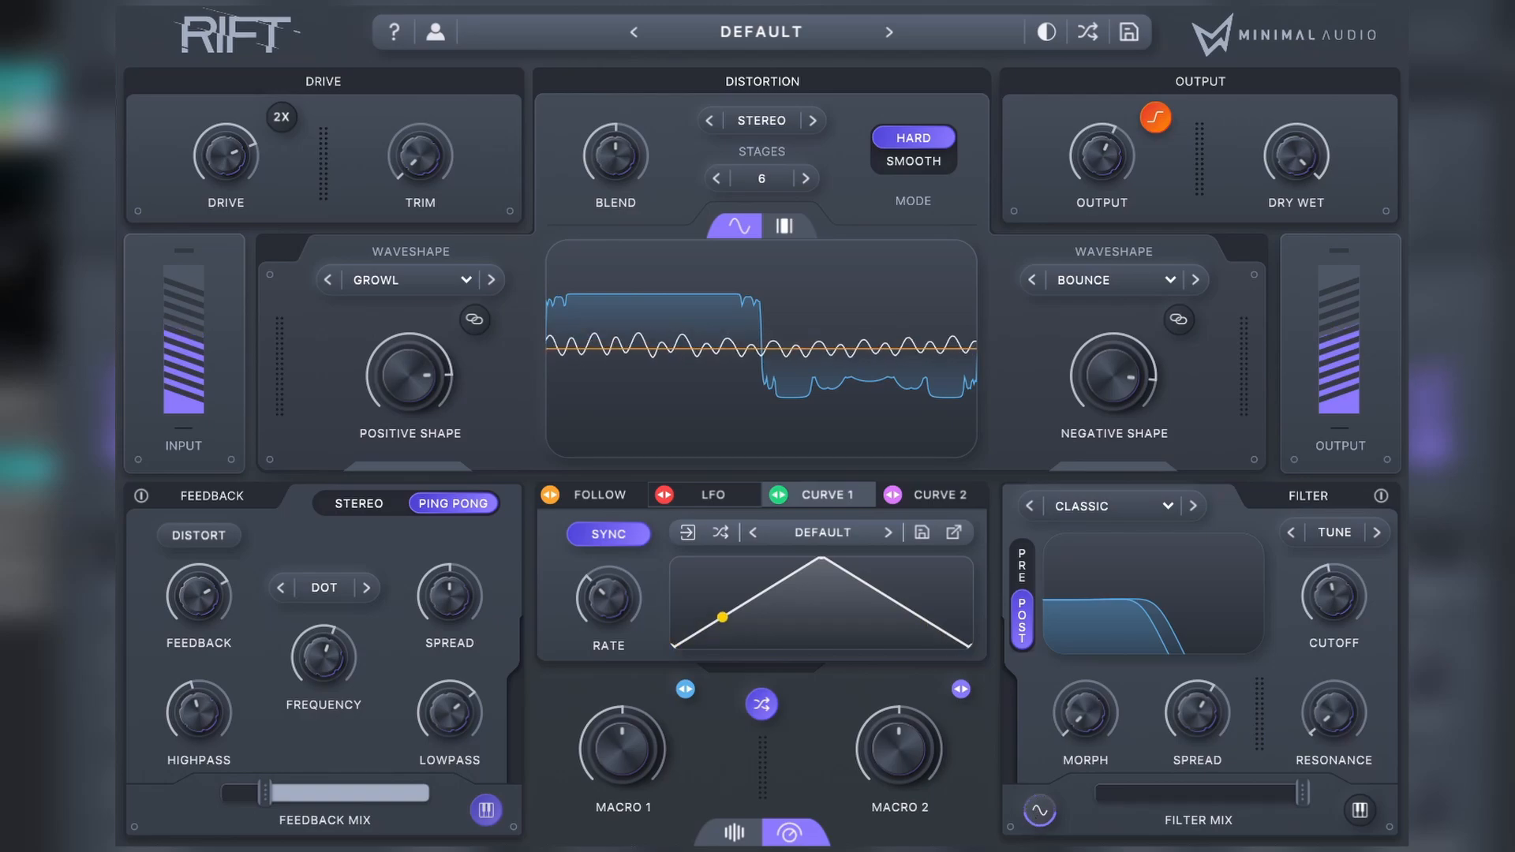
{"action": "mouse_move", "coordinate": [1327, 590]}
{"action": "left_mouse_down"}
{"action": "mouse_move", "coordinate": [1351, 522]}
{"action": "mouse_move", "coordinate": [1338, 595]}
{"action": "left_mouse_up"}
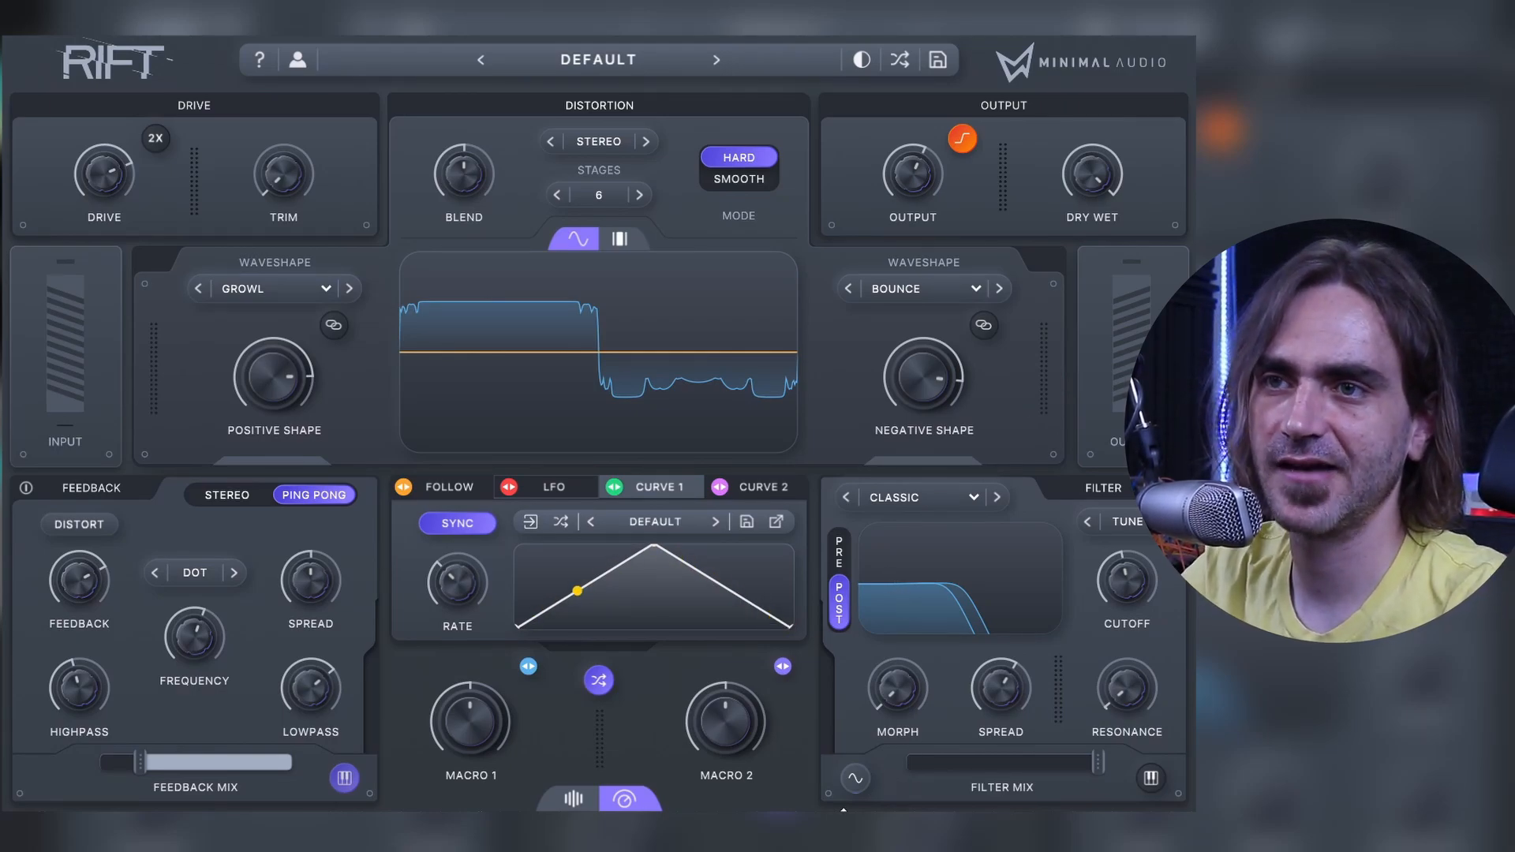
Step: Turn on note snapping for the filter with a scale containing C#, D#, F, F#, G#, A# and B
{"action": "mouse_move", "coordinate": [856, 694]}
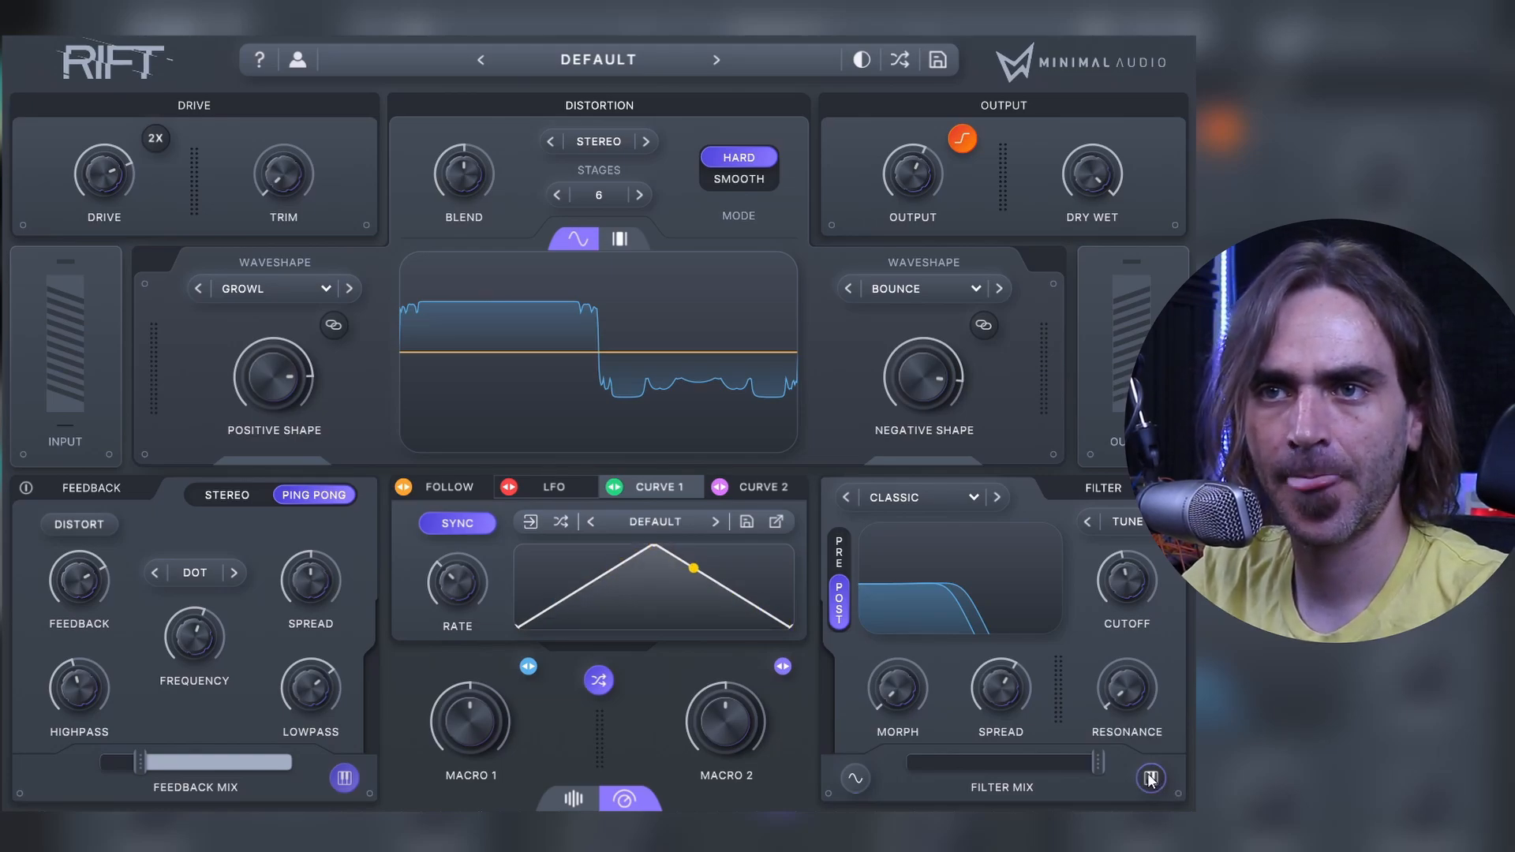
{"action": "left_click", "coordinate": [1150, 780]}
{"action": "left_click", "coordinate": [854, 713]}
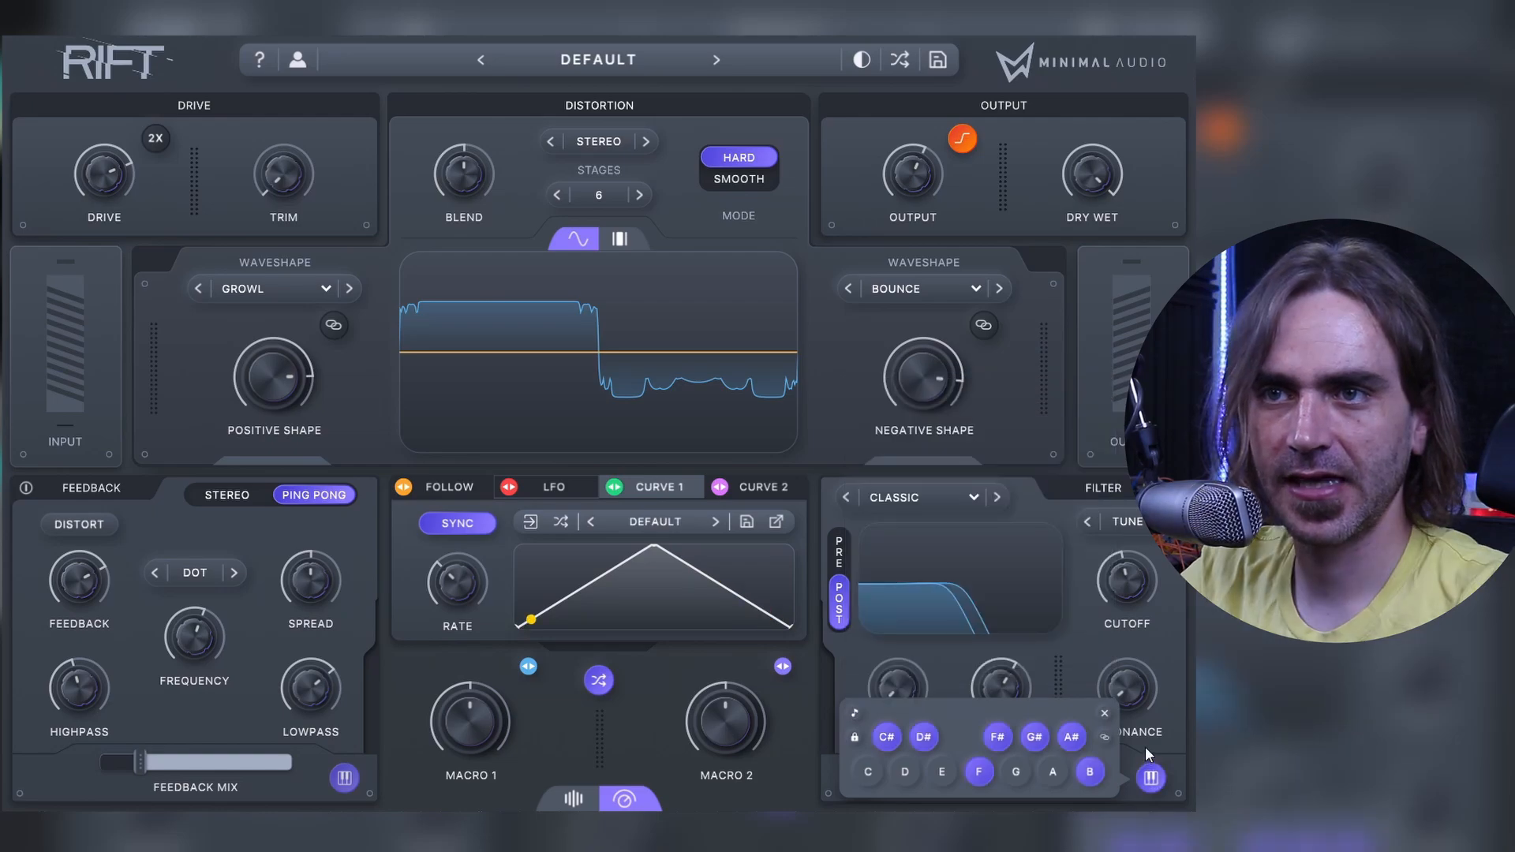
{"action": "left_click", "coordinate": [1172, 750]}
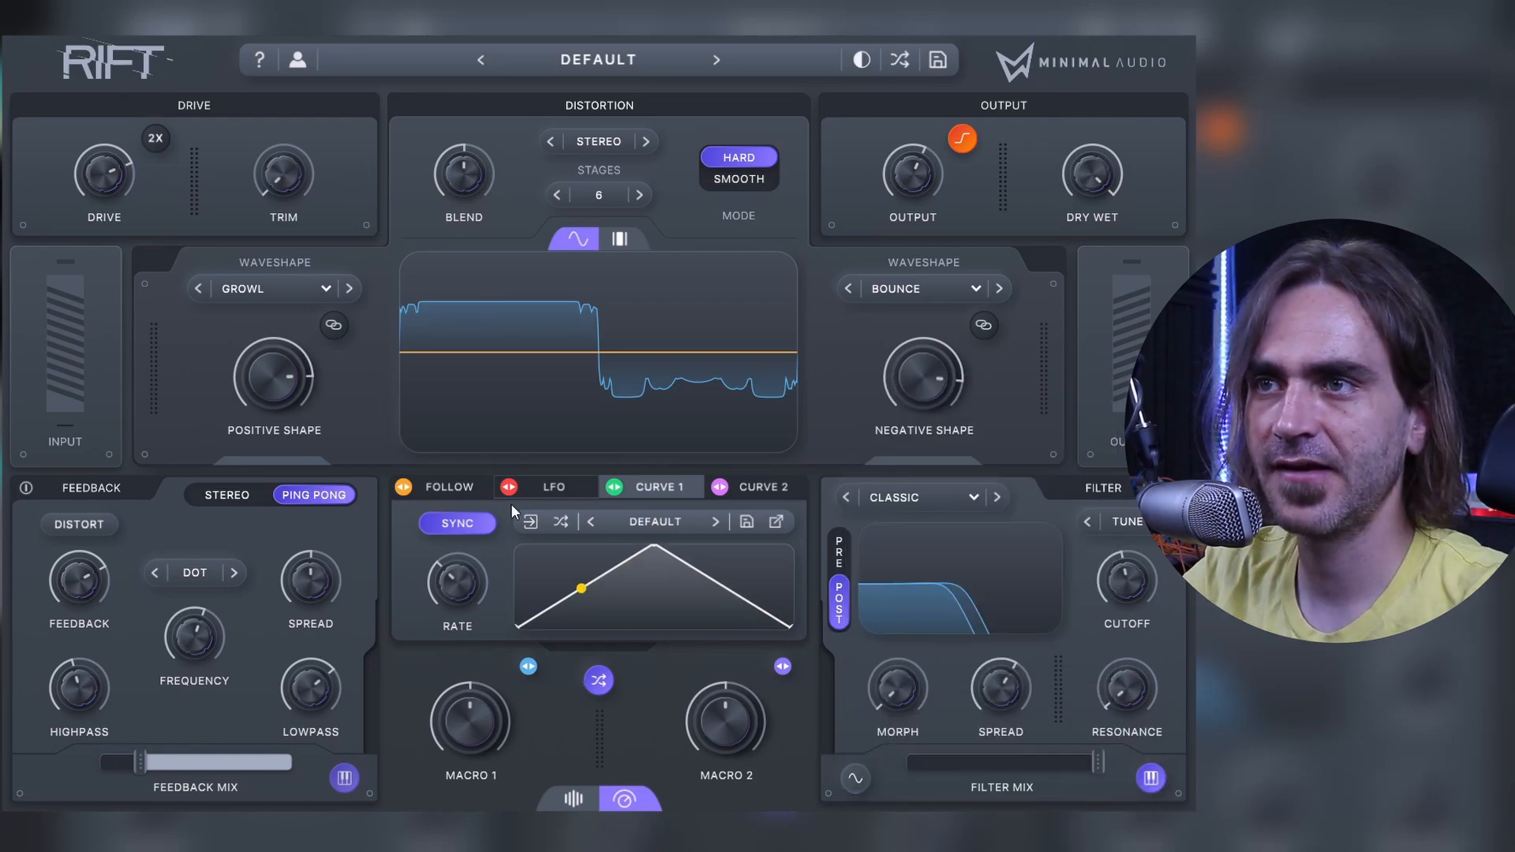
Step: Modulate the filter cutoff deeply with the LFO, set resonance to 57% and spread to 98%, and enable the filter's wave option
{"action": "left_click", "coordinate": [545, 484]}
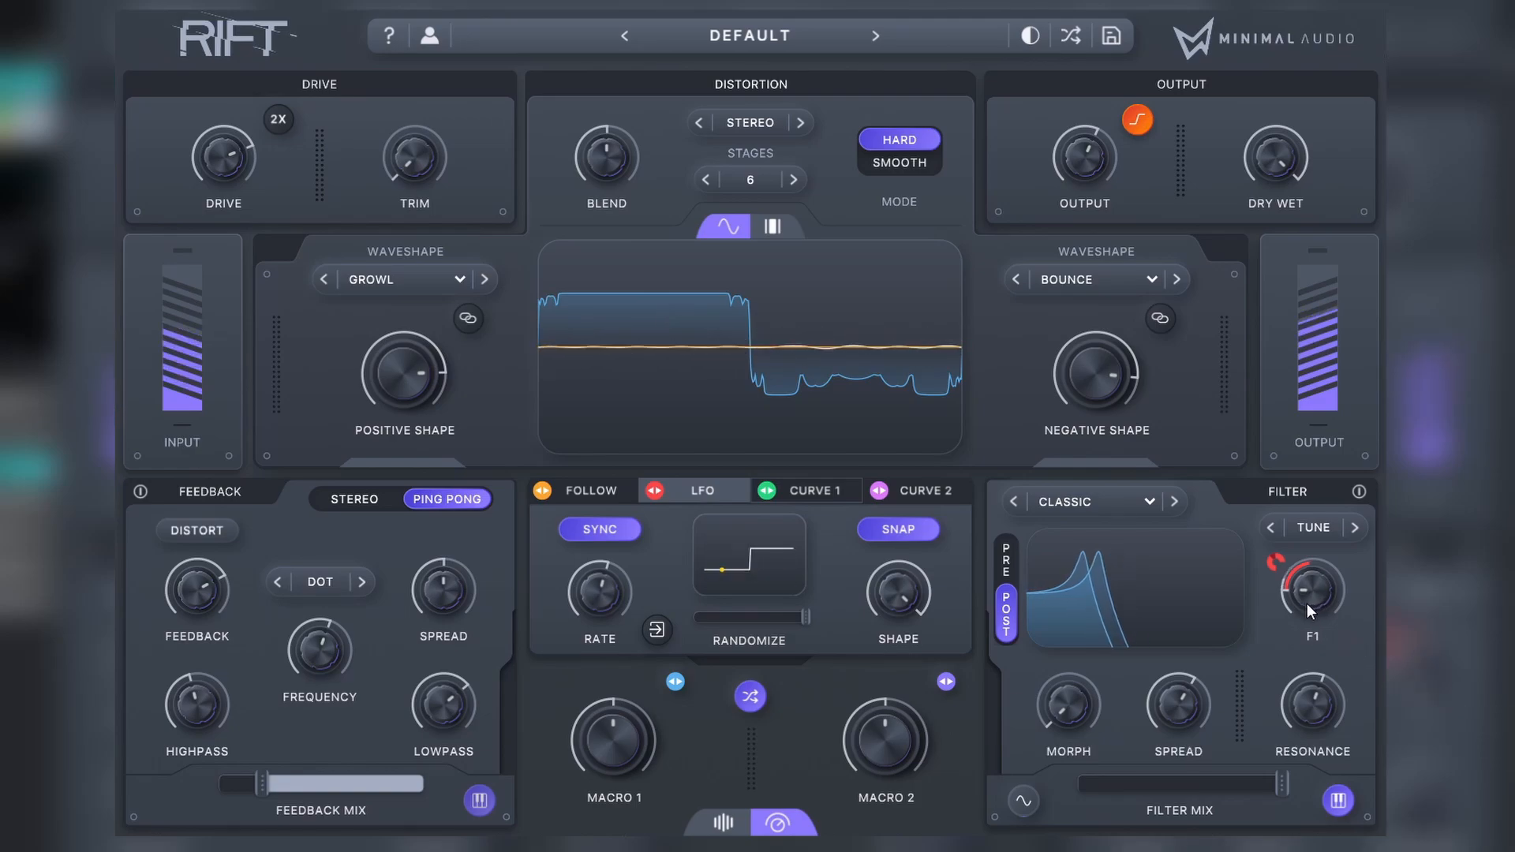
{"action": "mouse_move", "coordinate": [1306, 603]}
{"action": "left_mouse_down"}
{"action": "mouse_move", "coordinate": [1276, 616]}
{"action": "mouse_move", "coordinate": [1322, 587]}
{"action": "mouse_move", "coordinate": [1308, 594]}
{"action": "left_mouse_up"}
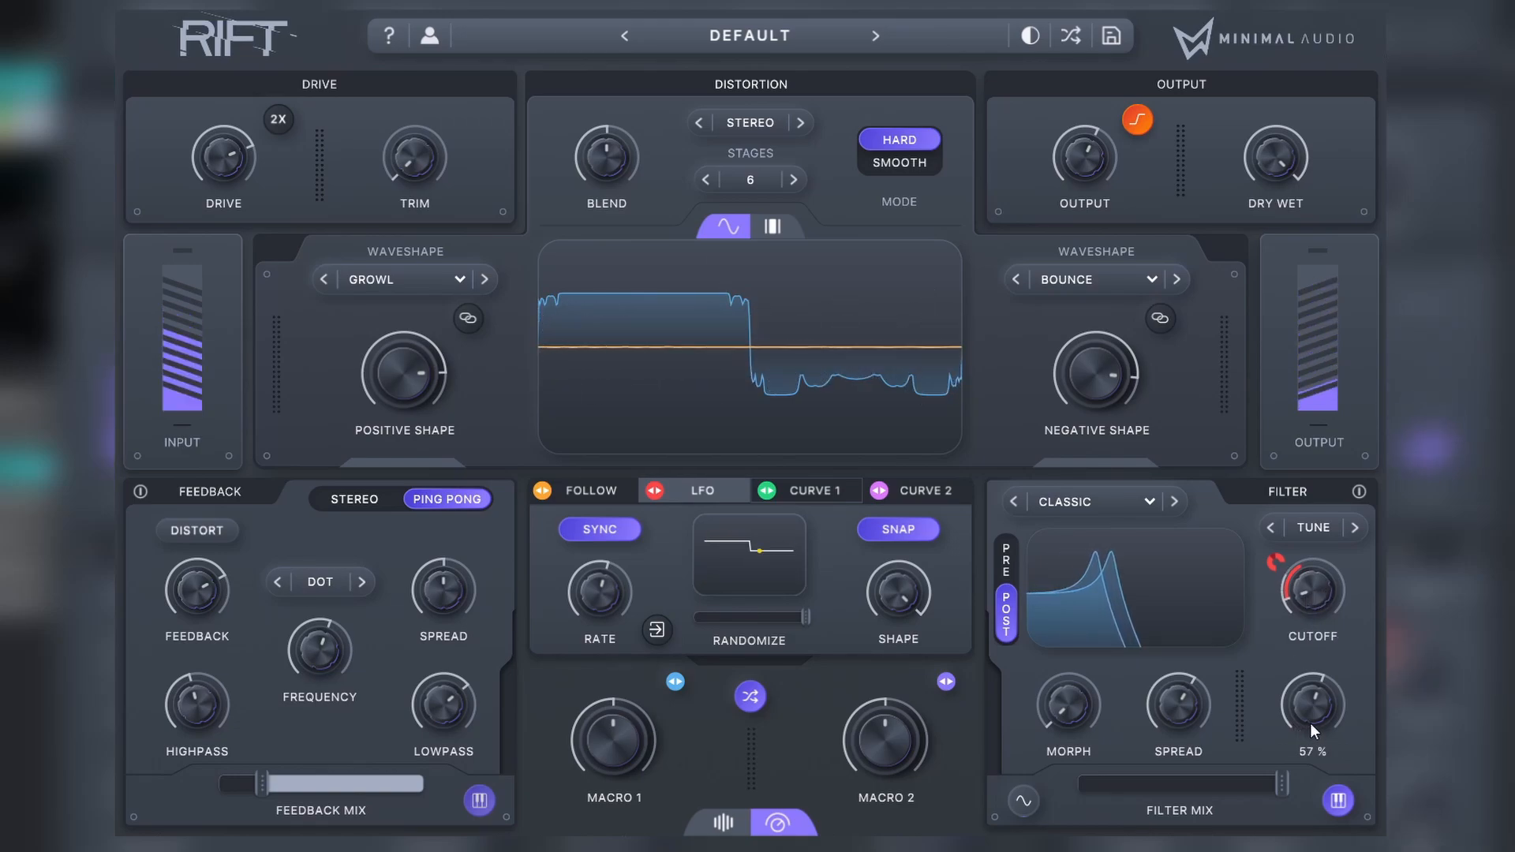
{"action": "left_click_drag", "start_coordinate": [1276, 562], "coordinate": [1331, 485]}
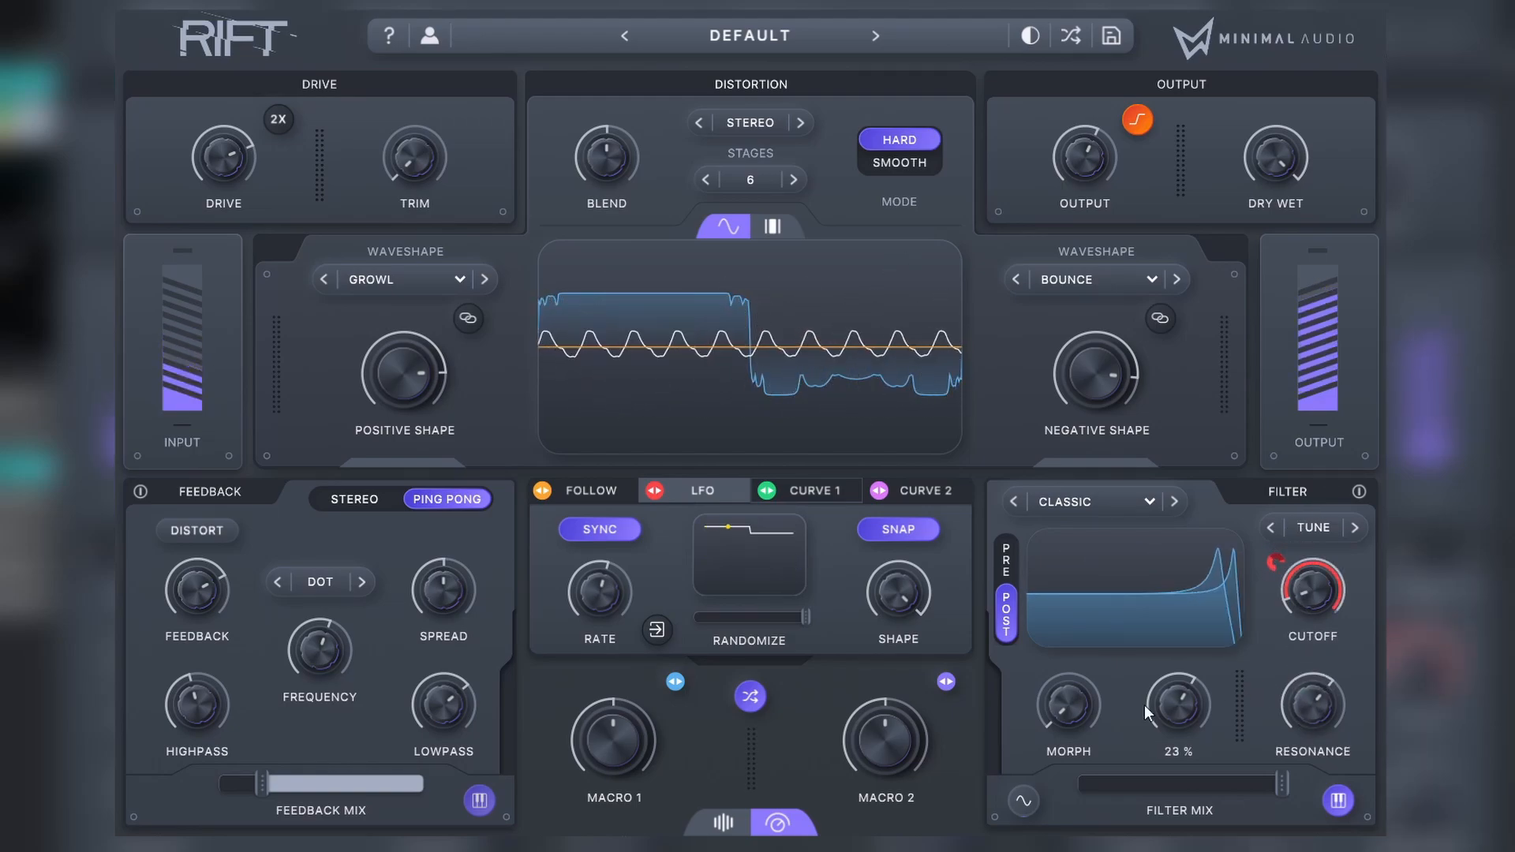
{"action": "left_click_drag", "start_coordinate": [1133, 707], "coordinate": [1198, 667]}
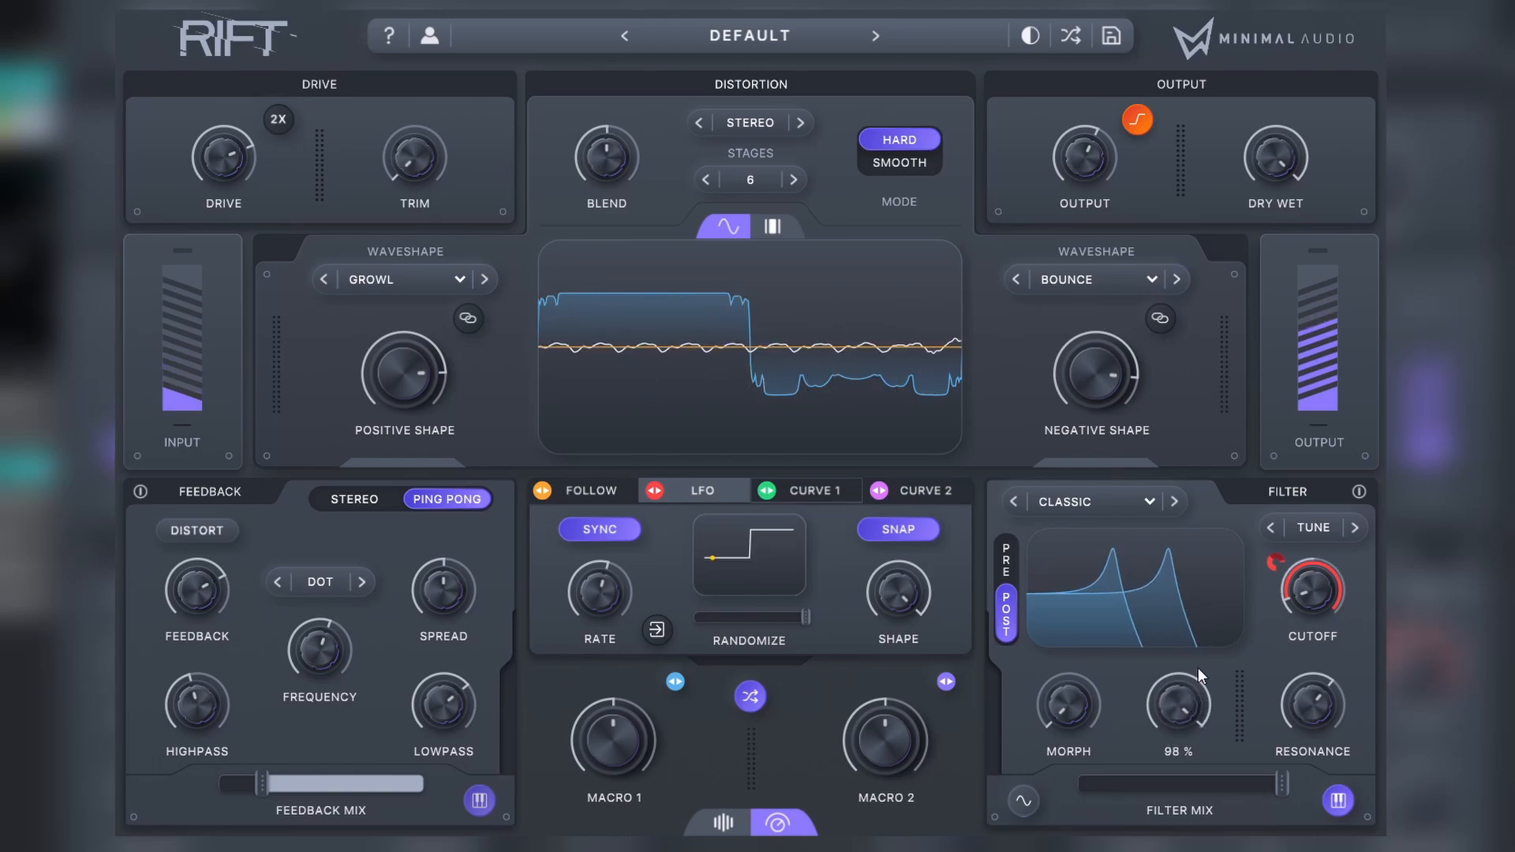
{"action": "left_click", "coordinate": [1024, 801]}
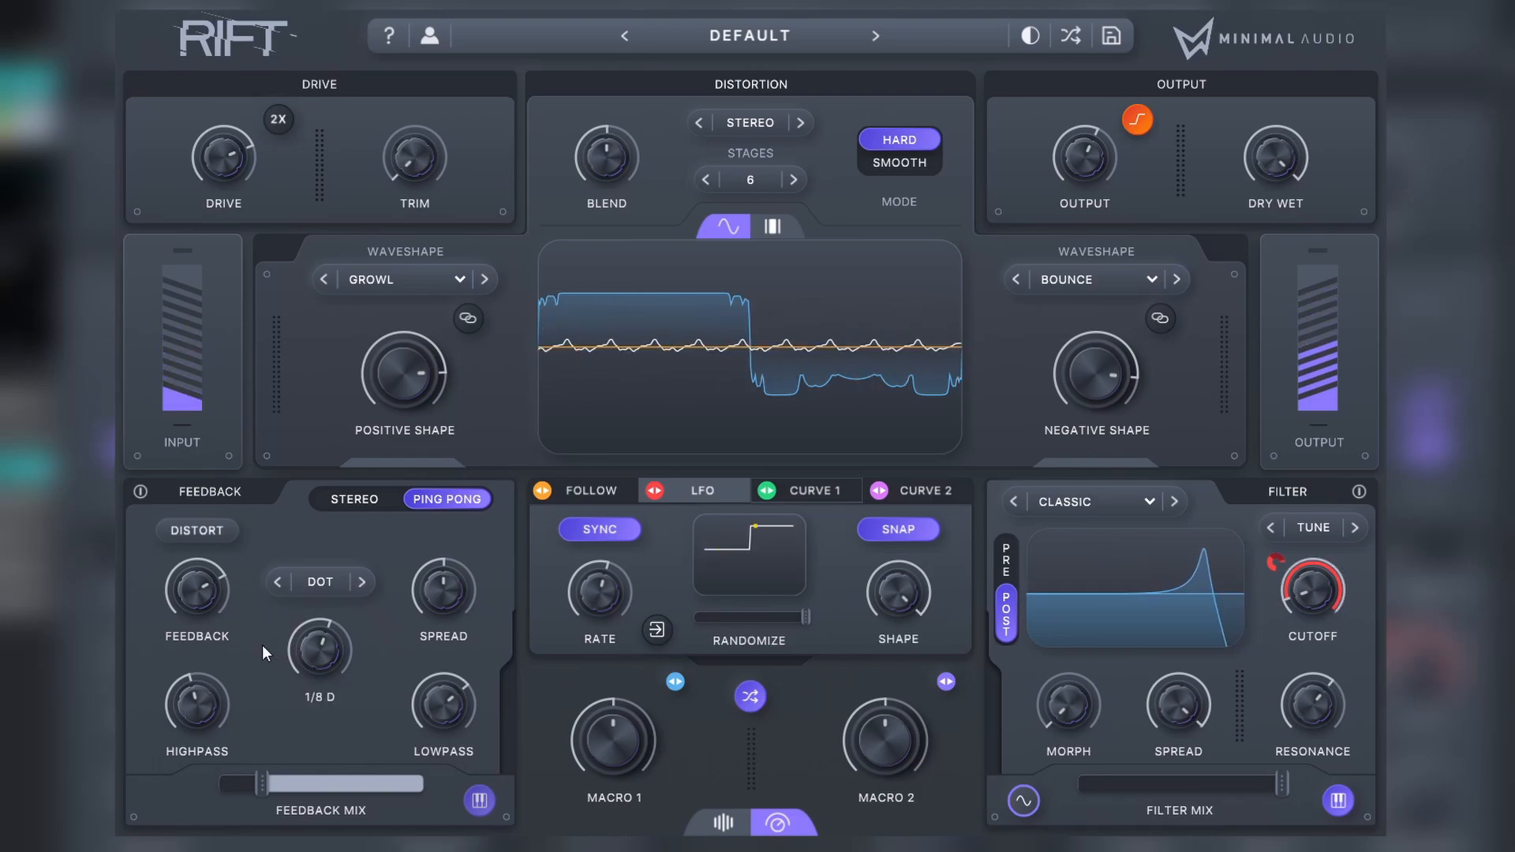
Step: Raise the feedback mix with feedback at about 96%, and switch the filter to the Pre position
{"action": "left_click_drag", "start_coordinate": [267, 792], "coordinate": [313, 773]}
{"action": "left_click_drag", "start_coordinate": [222, 584], "coordinate": [220, 556]}
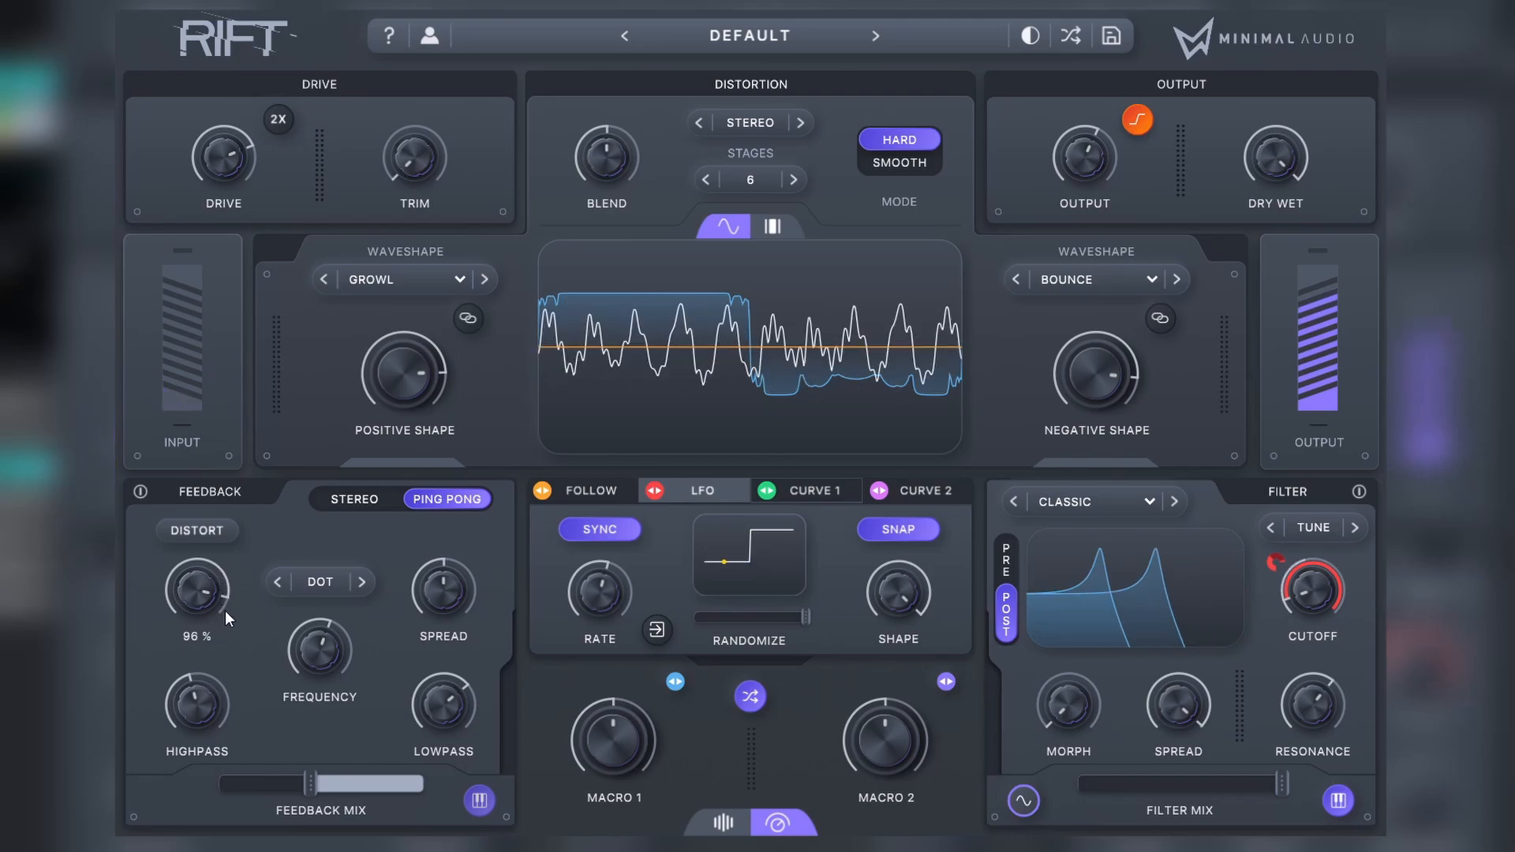
{"action": "left_click", "coordinate": [1006, 563]}
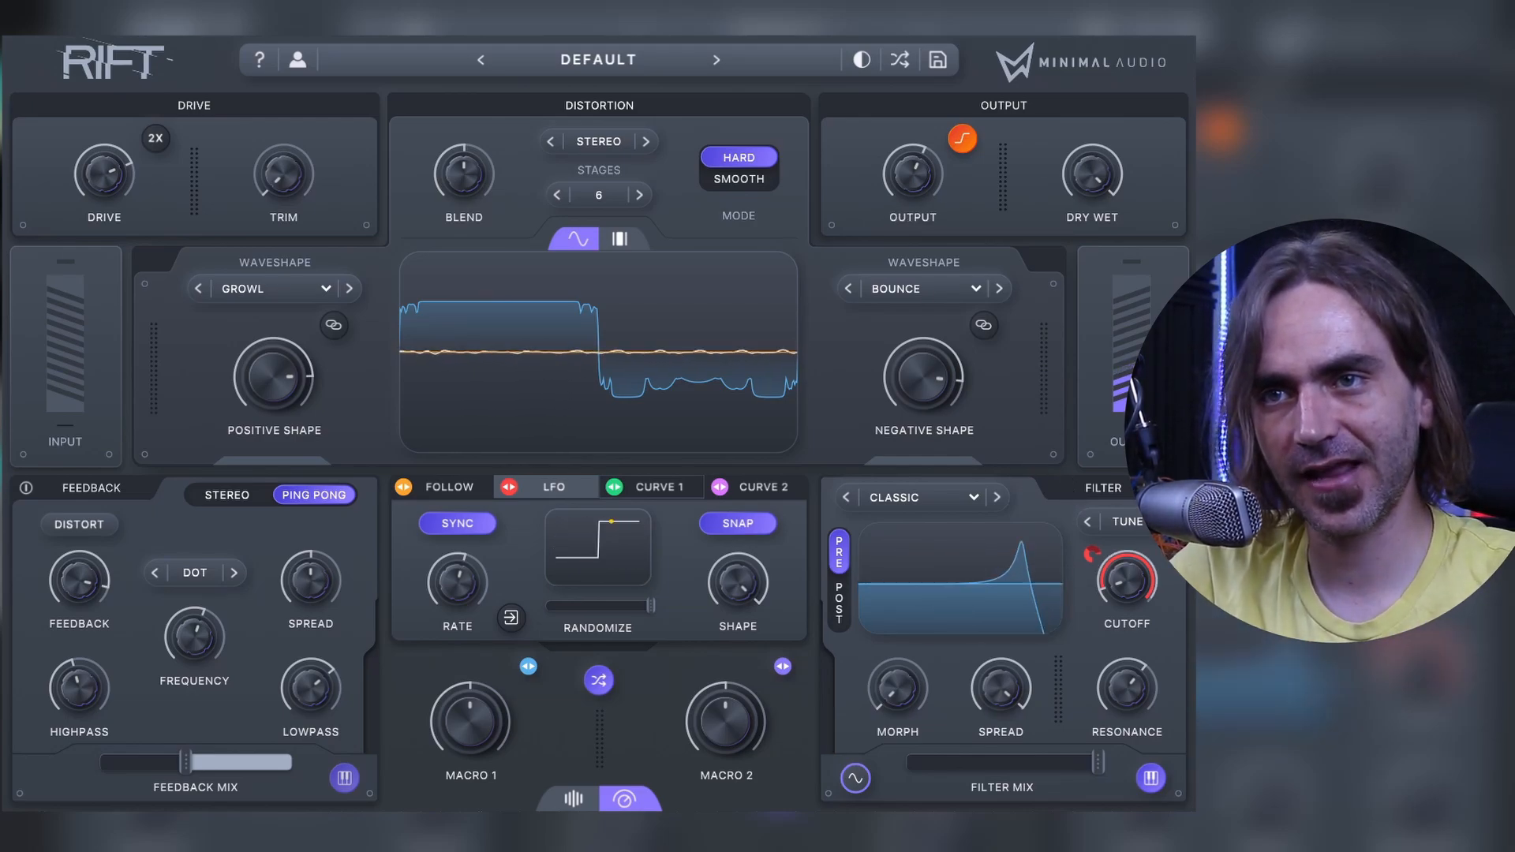
Step: Reduce the LFO modulation depth on the filter cutoff to zero and set the filter to Post
{"action": "mouse_move", "coordinate": [1107, 571]}
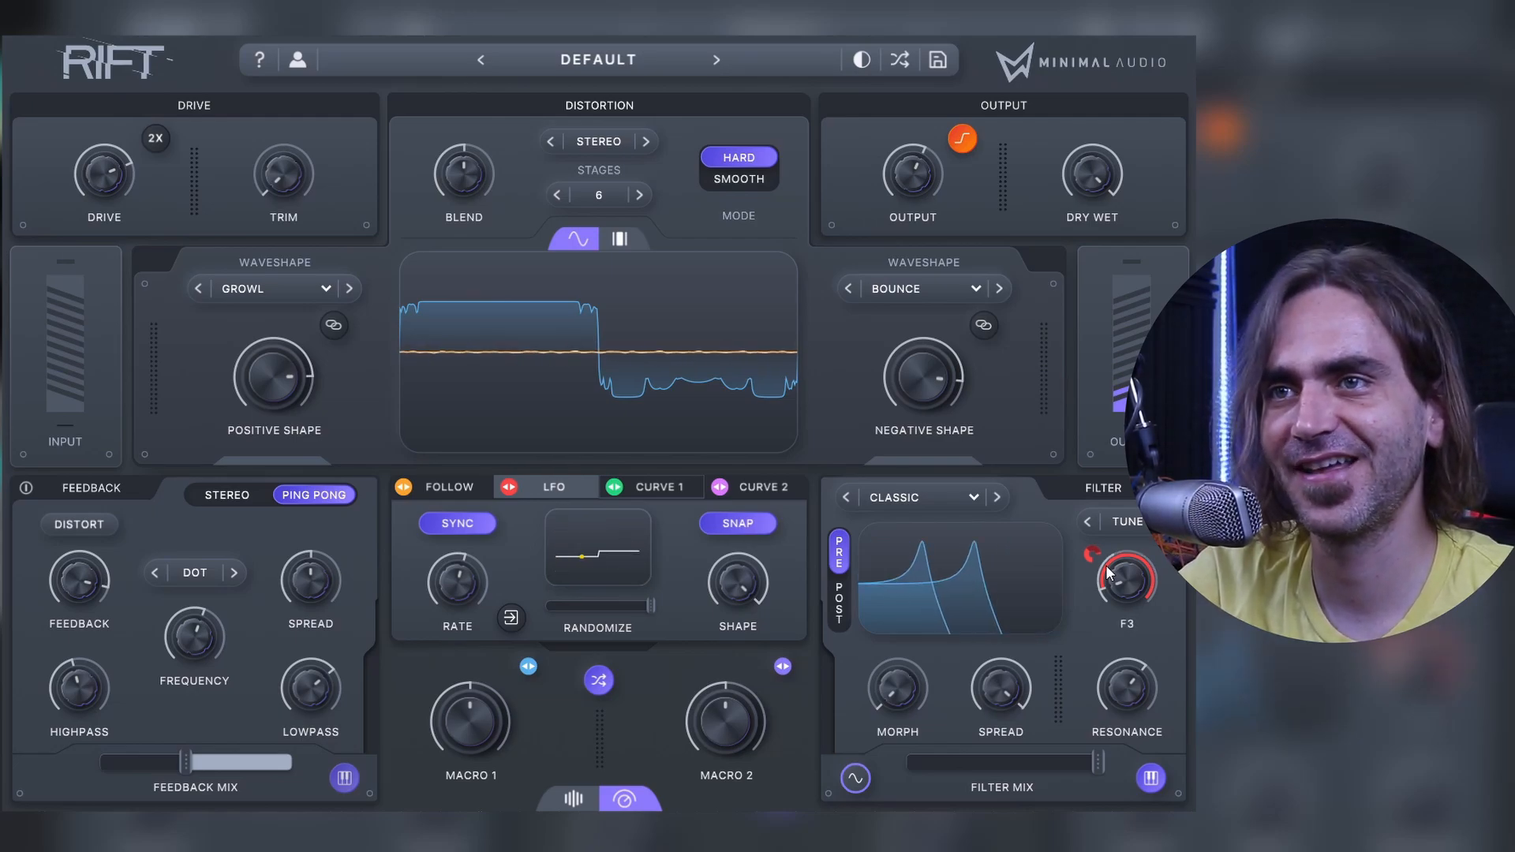
{"action": "left_click_drag", "start_coordinate": [1092, 555], "coordinate": [1079, 571]}
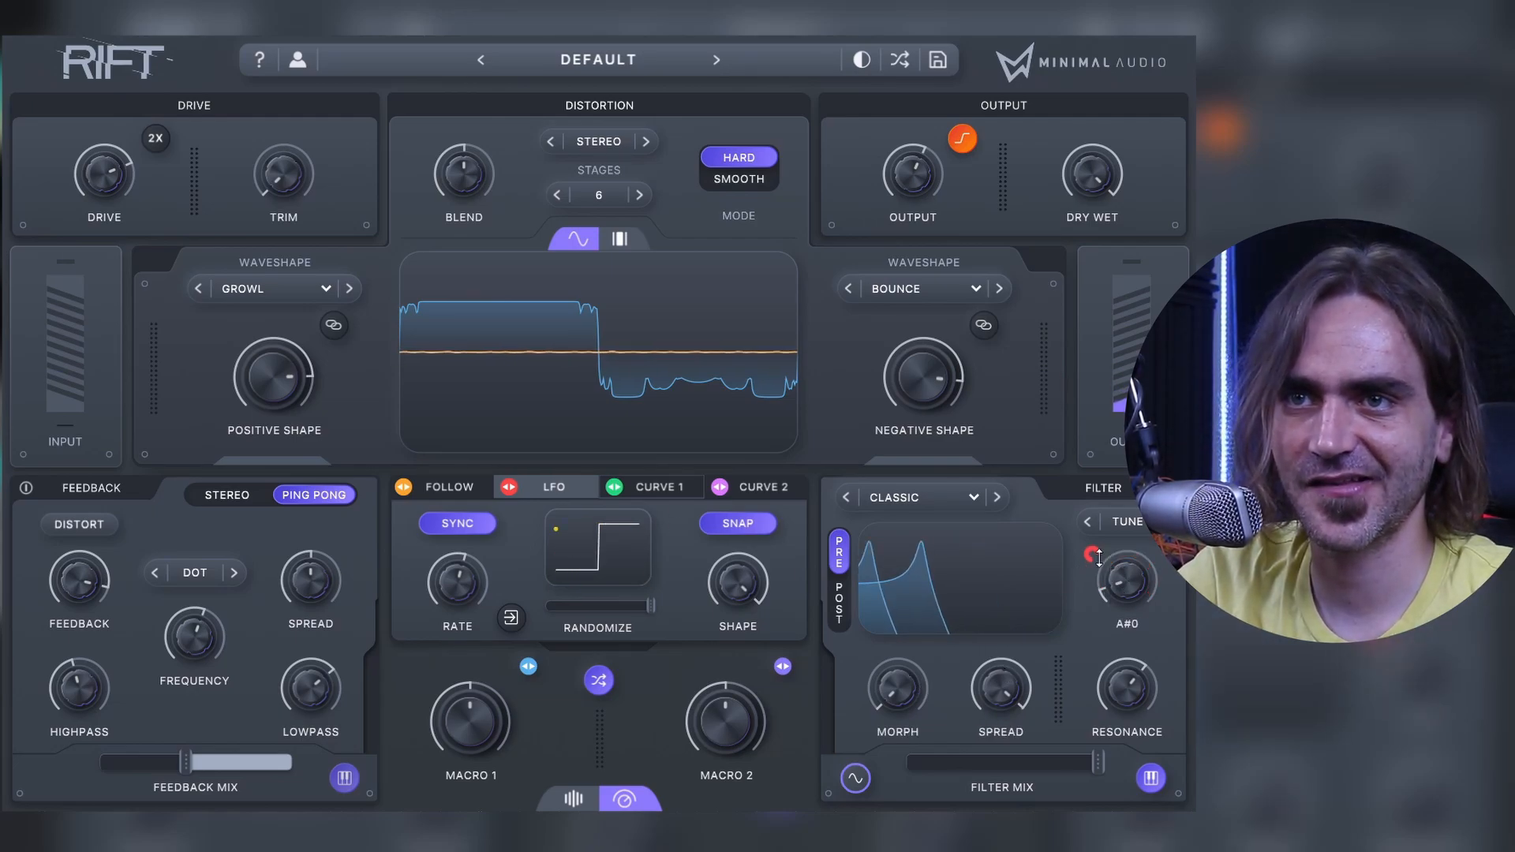
{"action": "left_click", "coordinate": [839, 608]}
Step: Switch to the Cubase project and open the Rift insert from the Phoscyon 01 track's channel settings
{"action": "mouse_move", "coordinate": [77, 623]}
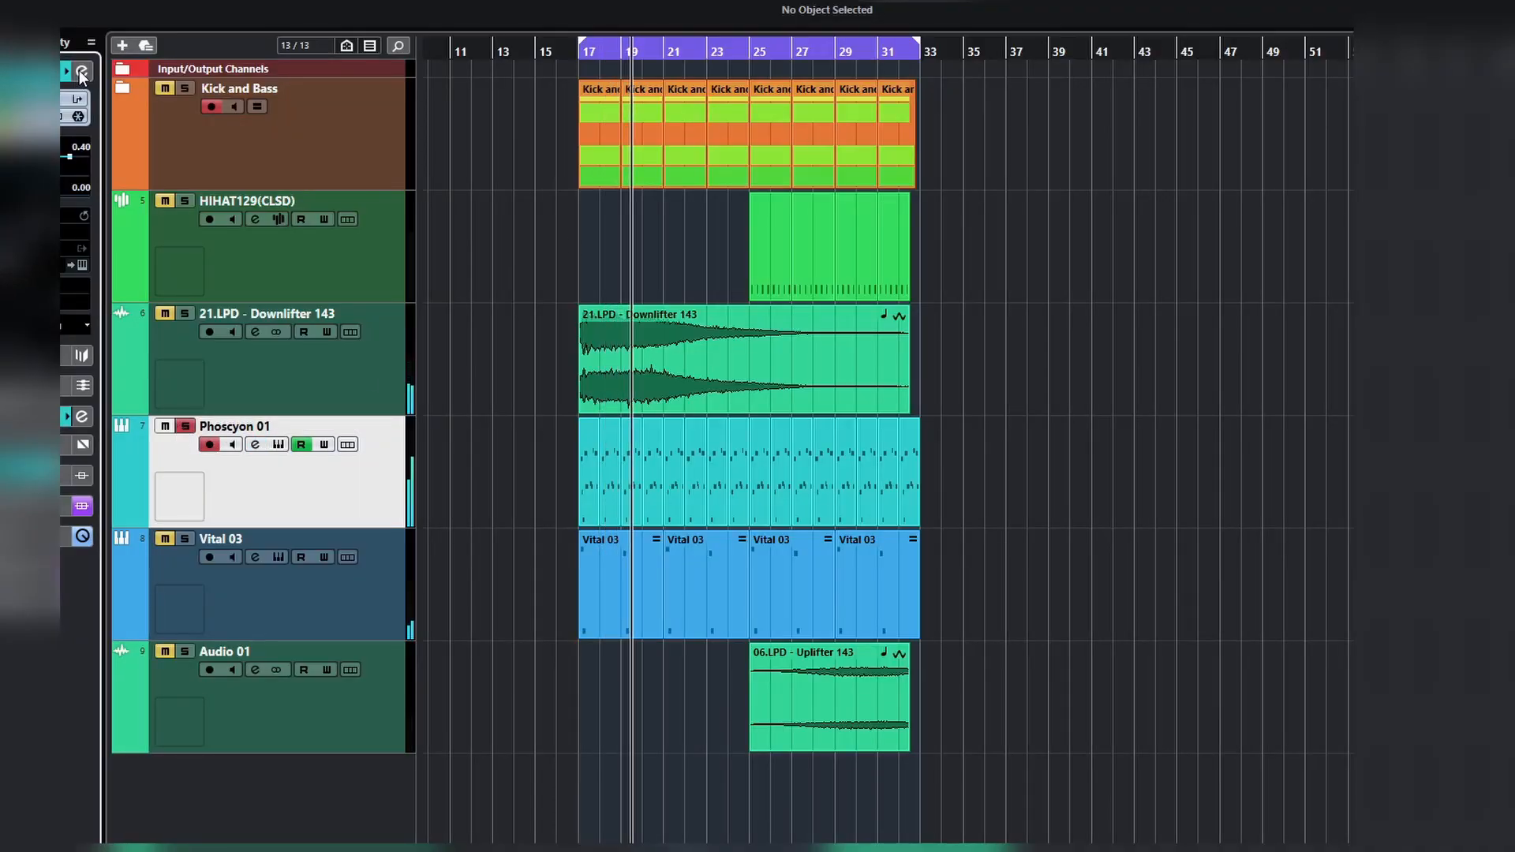
{"action": "key", "text": "e"}
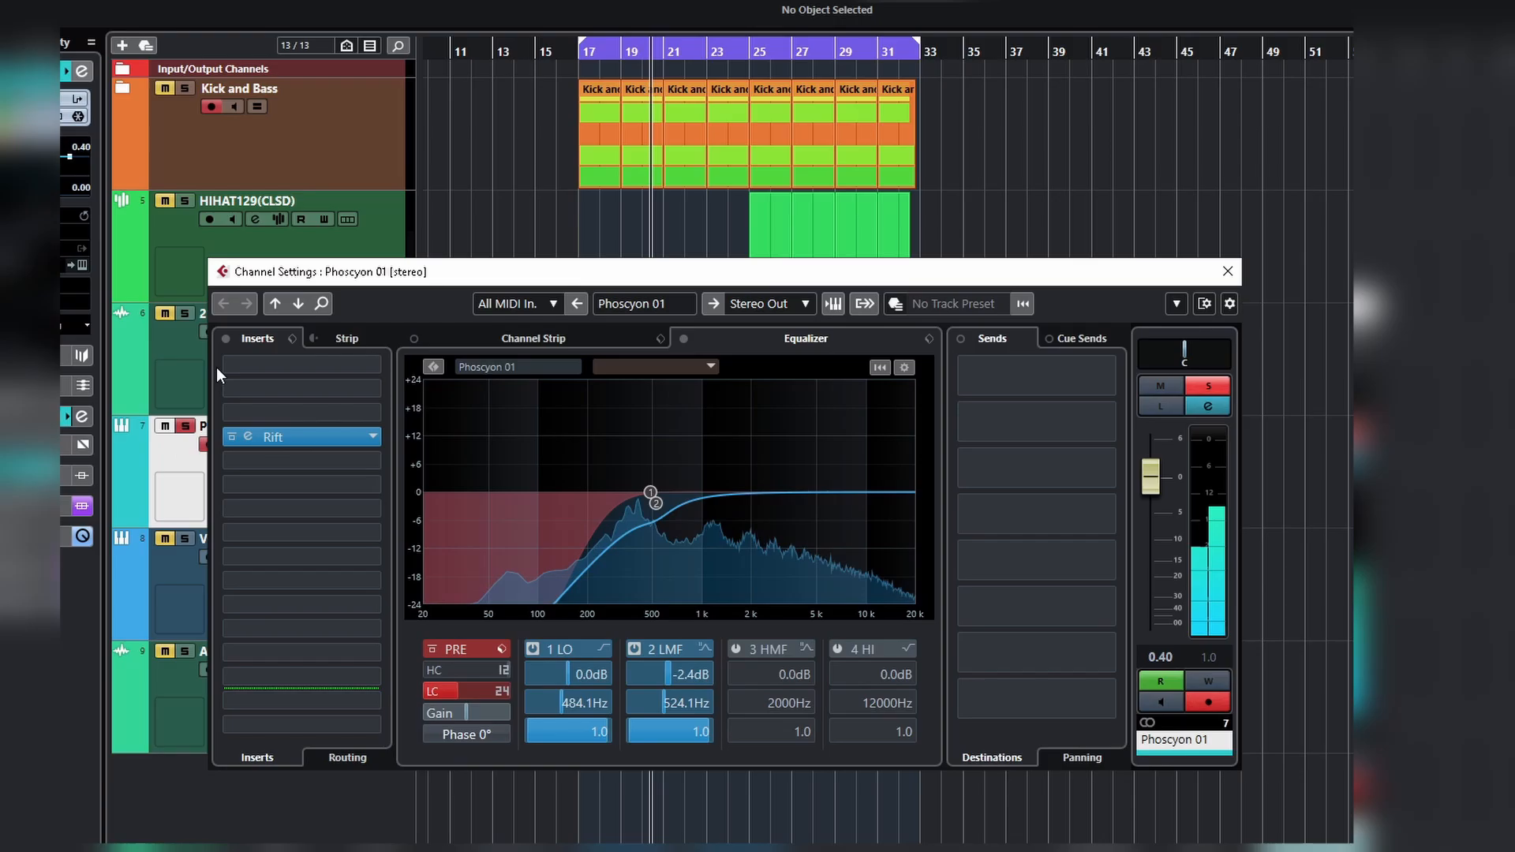
{"action": "left_click", "coordinate": [248, 436]}
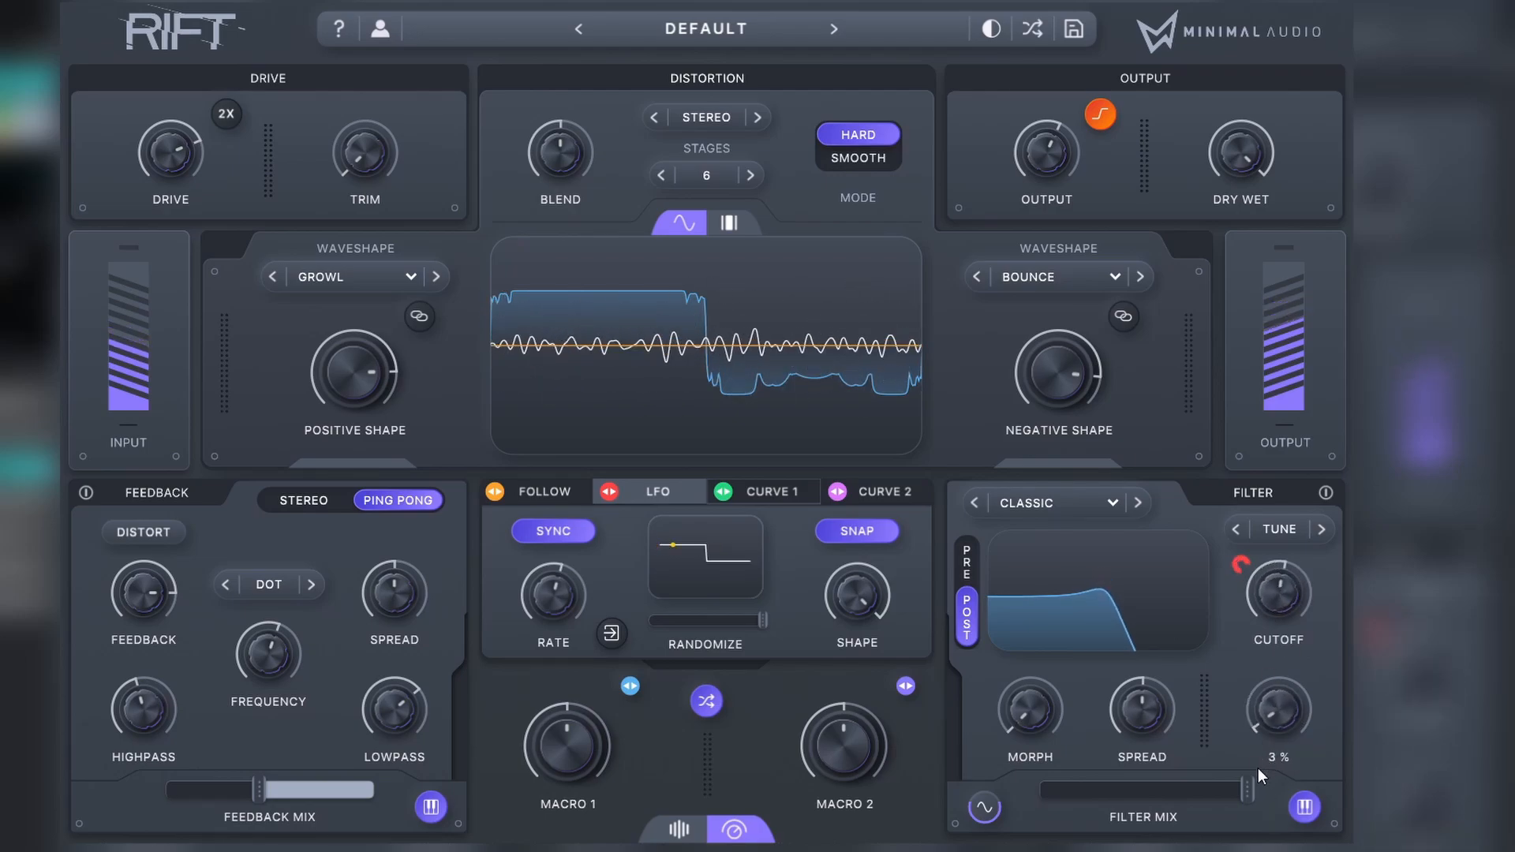
Step: Raise Rift's filter cutoff and resonance, slow the LFO with its shape at 0, and bring the filter mix below 68%
{"action": "left_click_drag", "start_coordinate": [1299, 609], "coordinate": [1301, 571]}
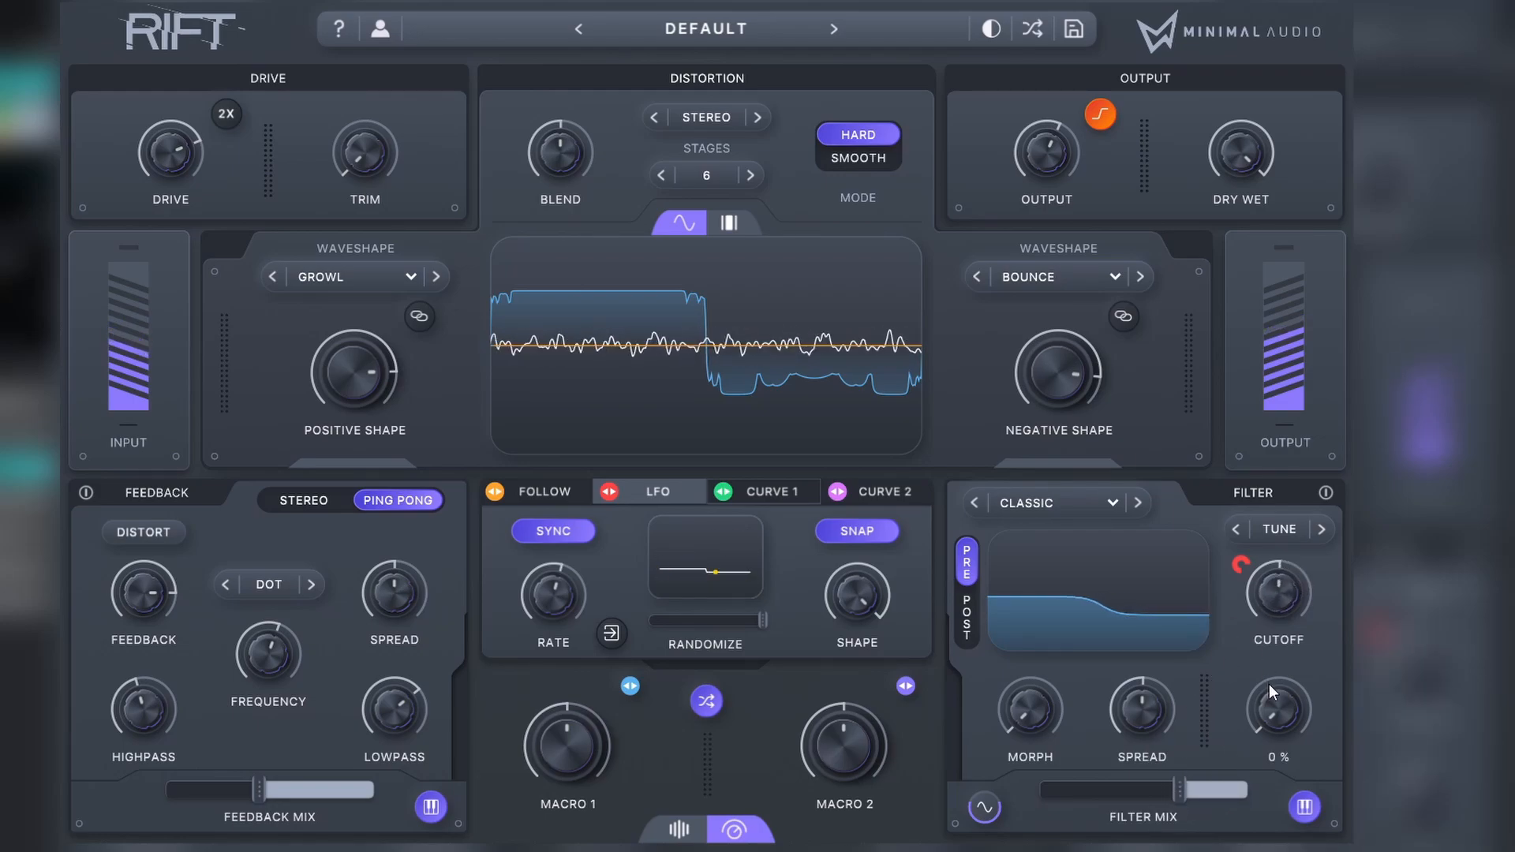
{"action": "left_click_drag", "start_coordinate": [1269, 684], "coordinate": [1281, 675]}
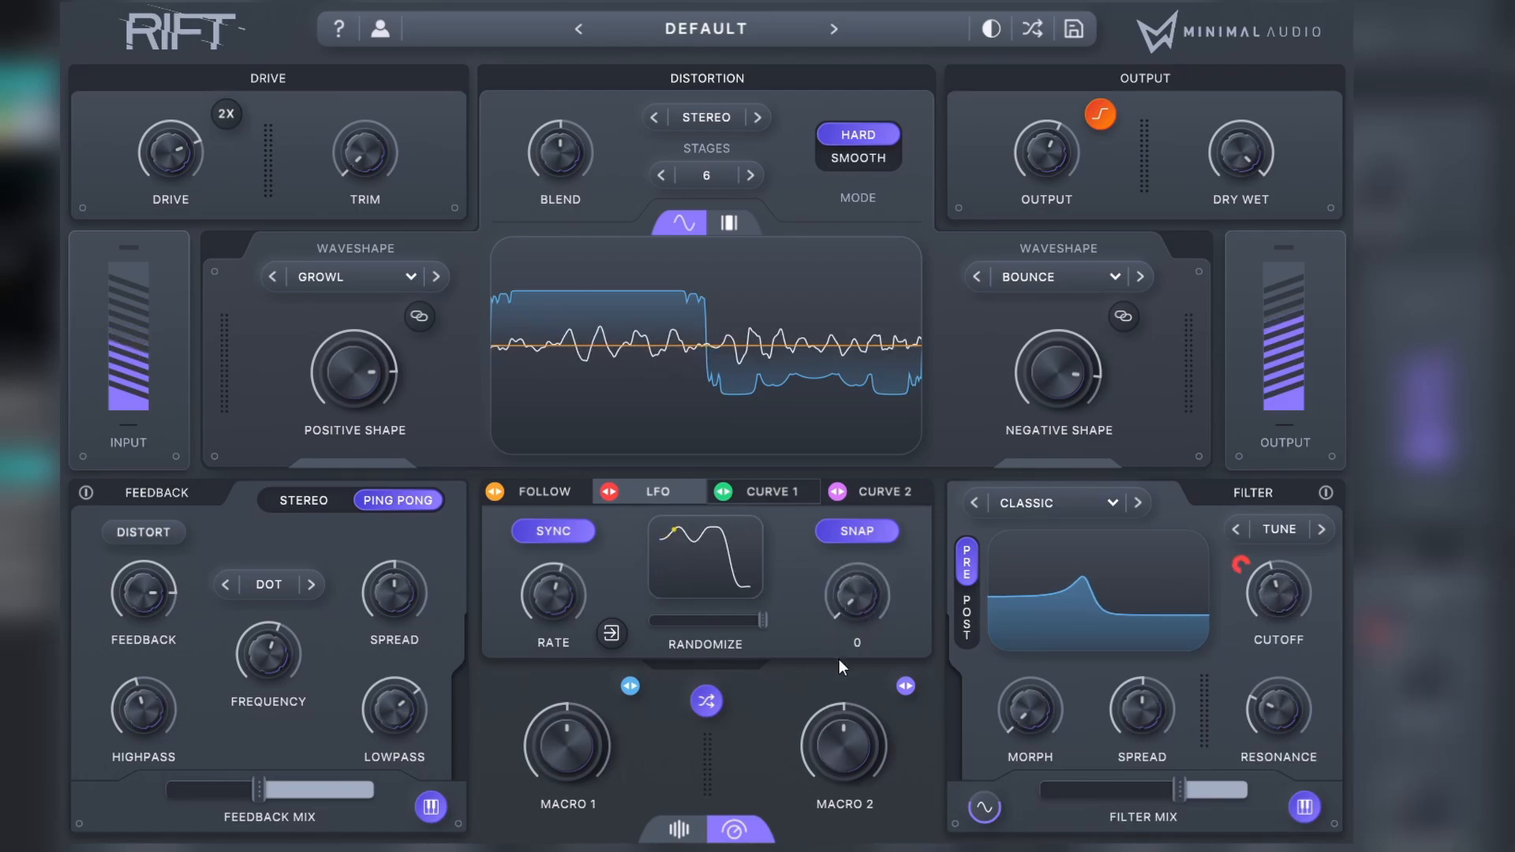
{"action": "left_click_drag", "start_coordinate": [527, 642], "coordinate": [524, 655]}
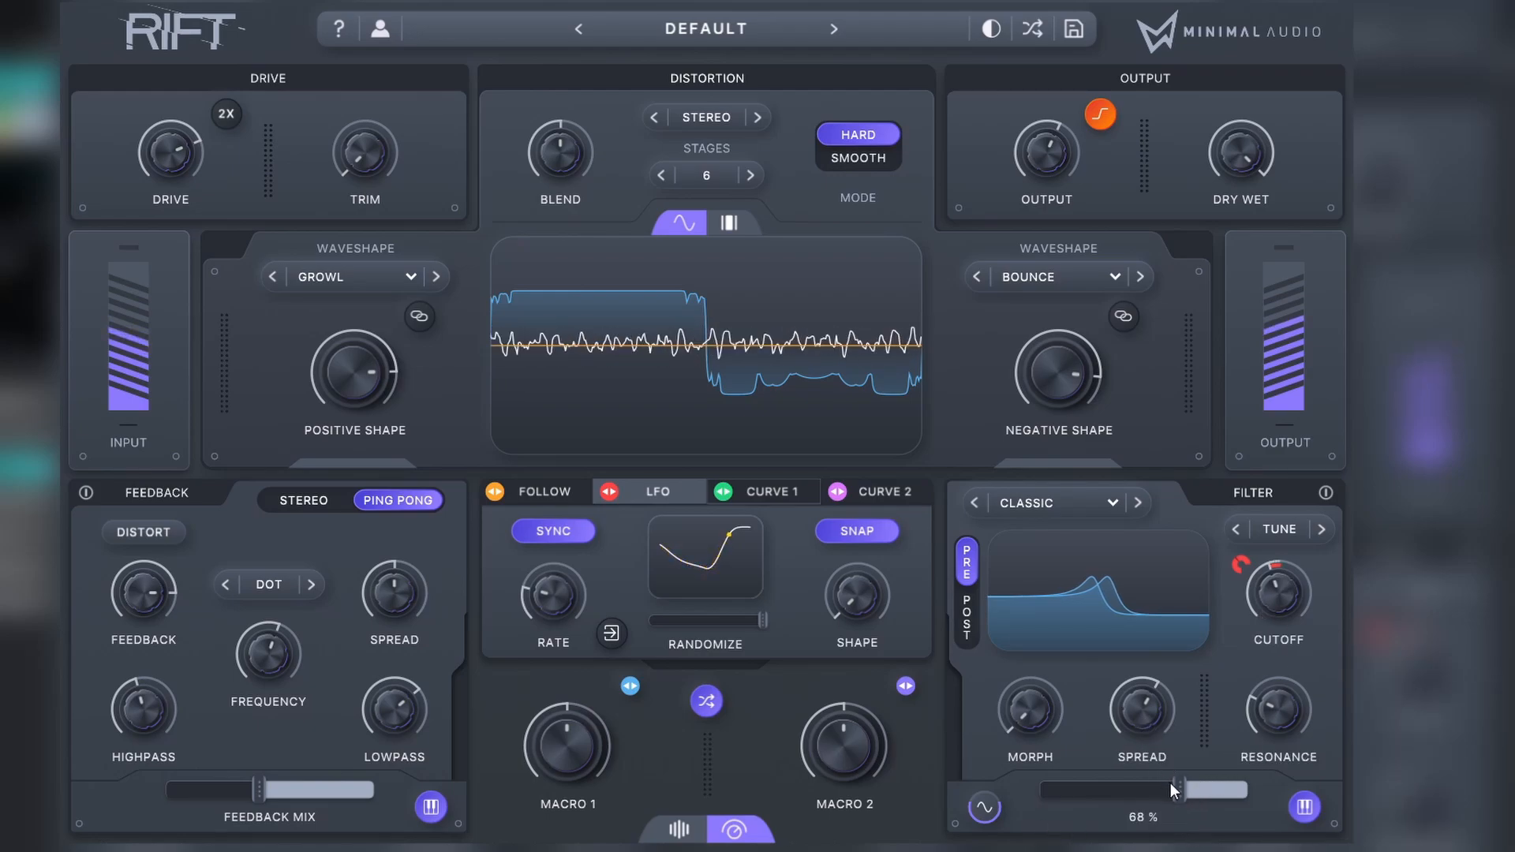
{"action": "left_click_drag", "start_coordinate": [1171, 784], "coordinate": [1153, 795]}
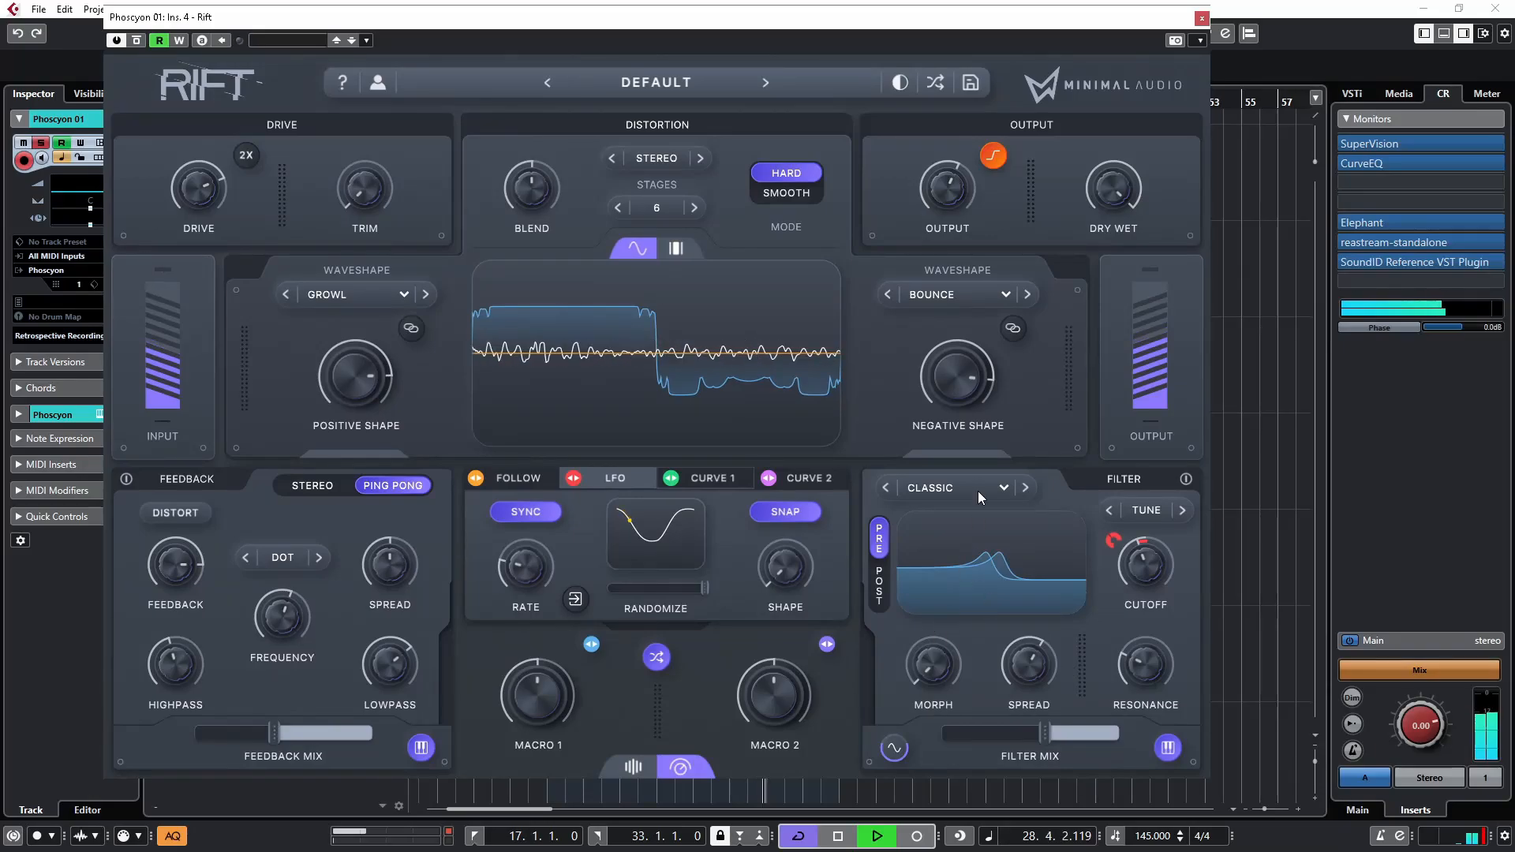
Step: Close the Rift plug-in window and take the Phoscyon 01 track out of solo
{"action": "left_click", "coordinate": [1201, 20]}
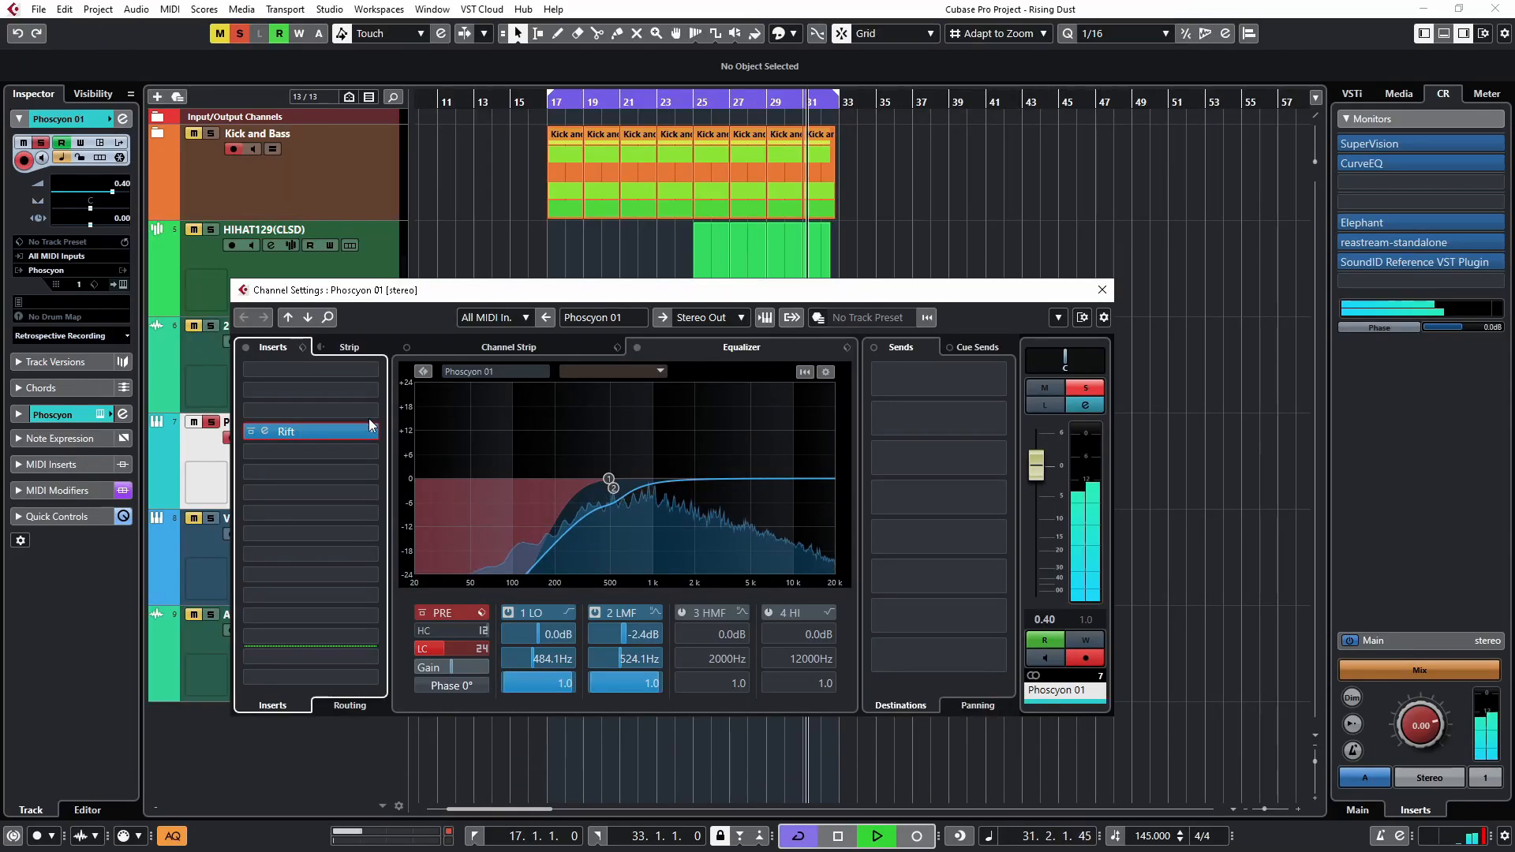
{"action": "left_click", "coordinate": [211, 423]}
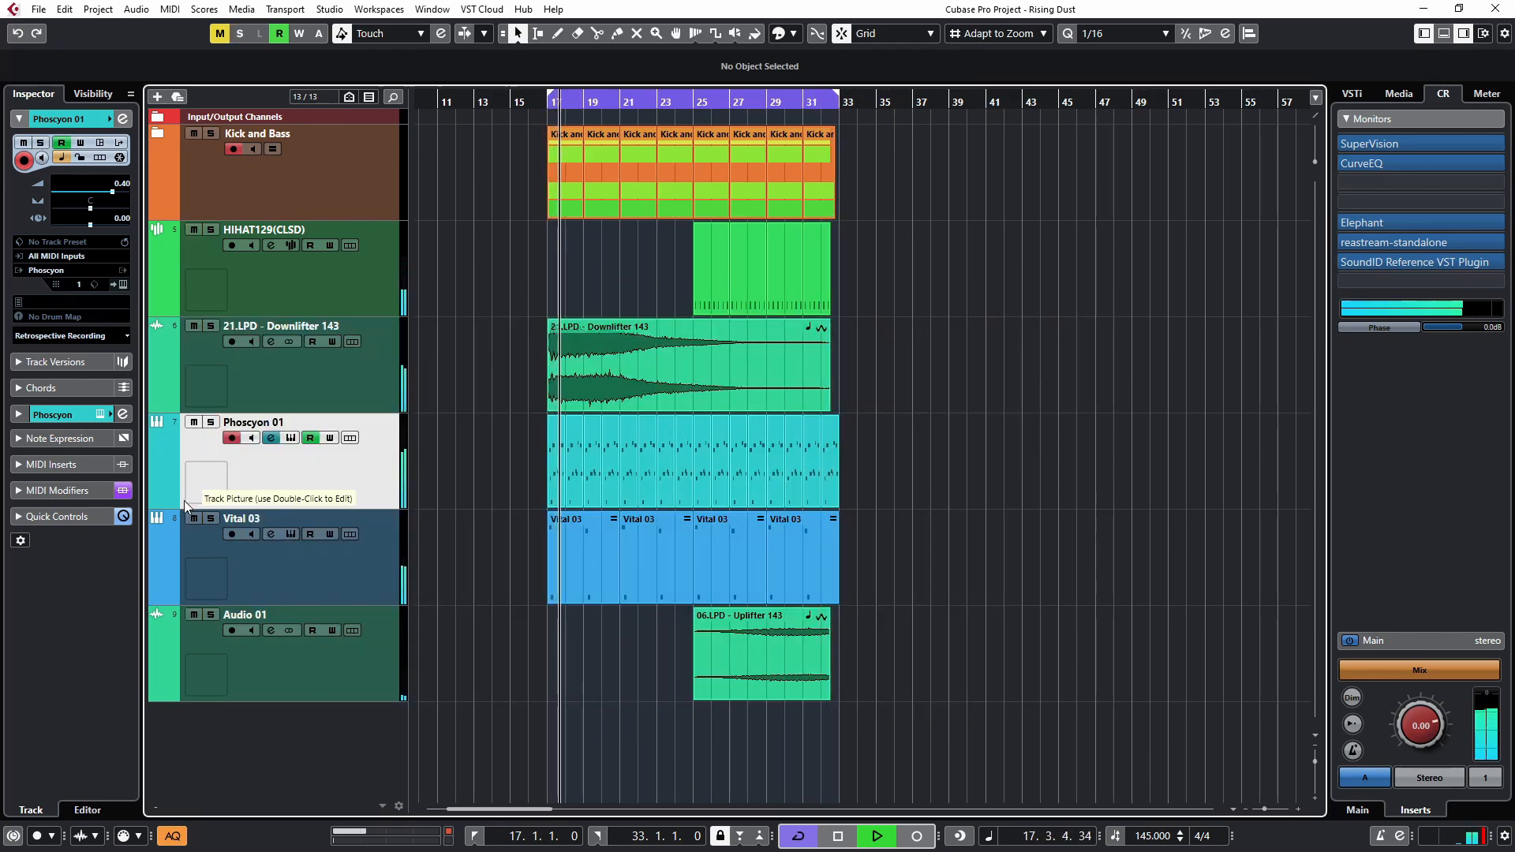
Step: Set the Phoscyon 01 equalizer's low band frequency to 534.0 Hz, close the channel settings and stop playback
{"action": "left_click", "coordinate": [122, 119]}
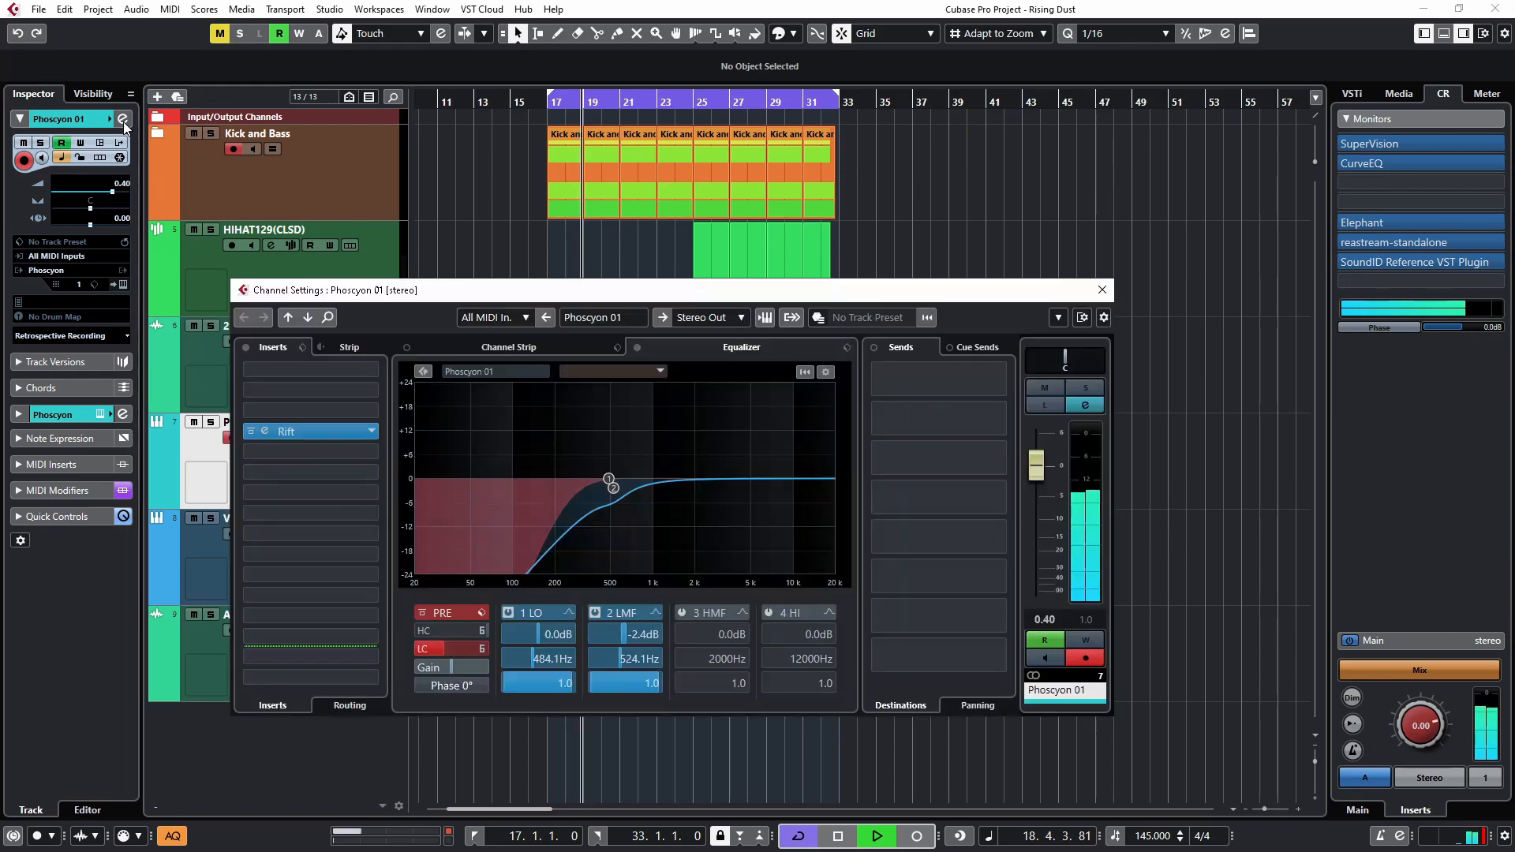
{"action": "left_click_drag", "start_coordinate": [549, 660], "coordinate": [550, 659]}
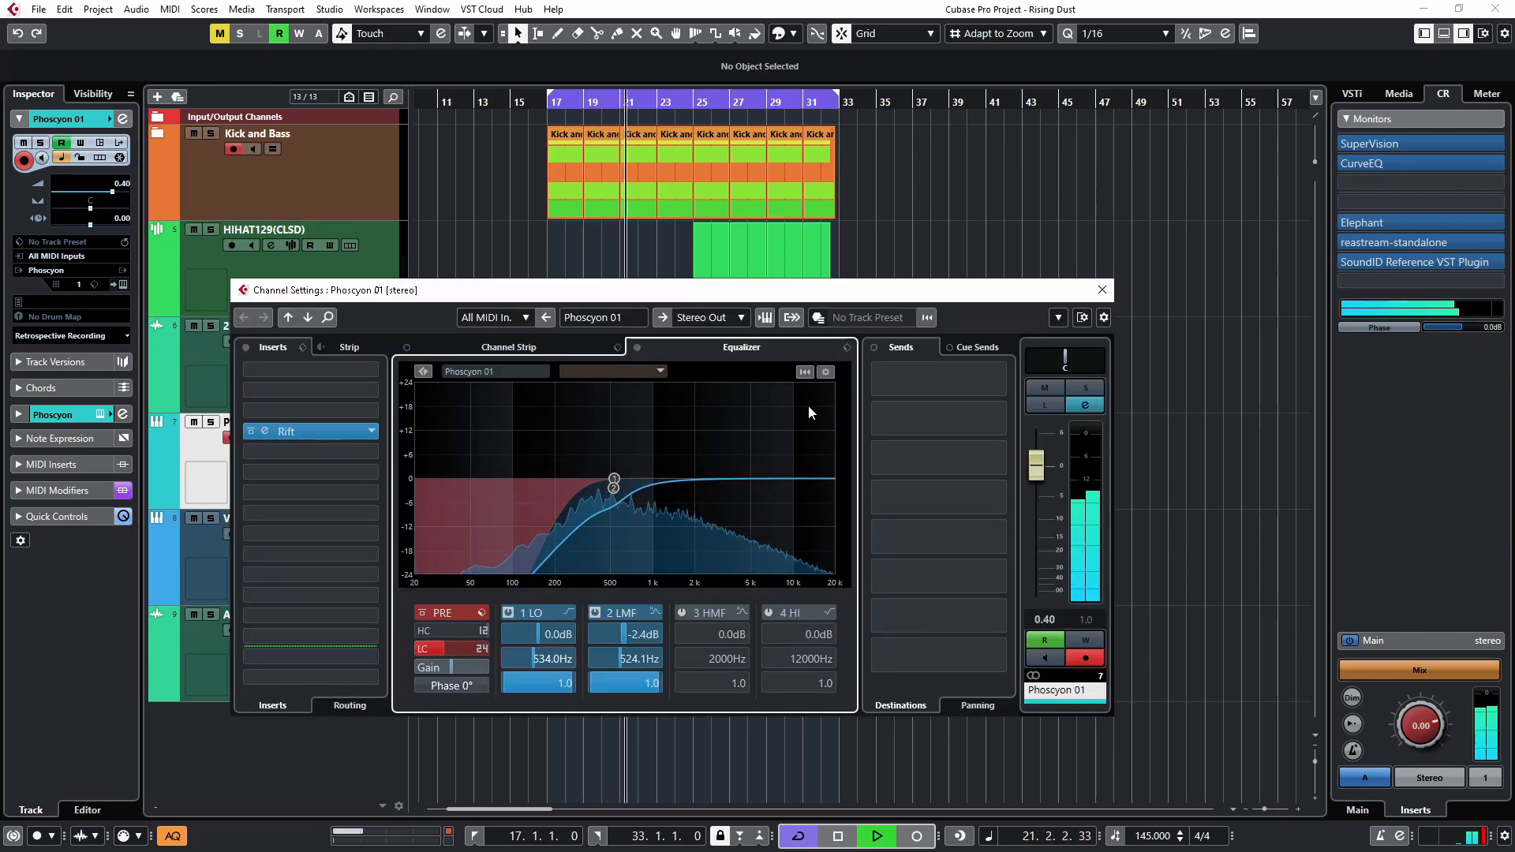
{"action": "left_click", "coordinate": [1102, 290]}
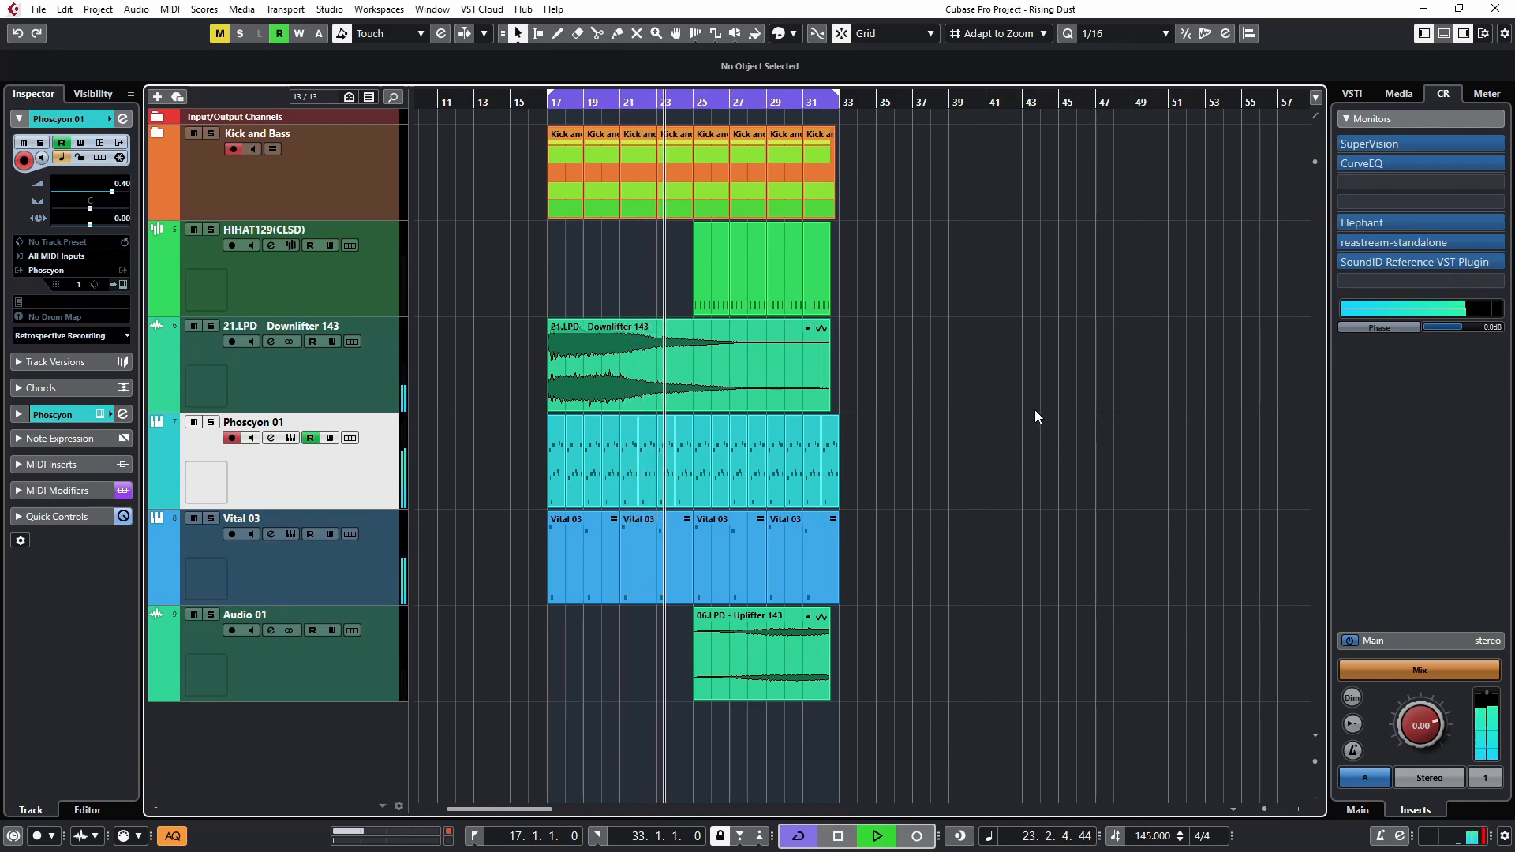
{"action": "key", "text": "space"}
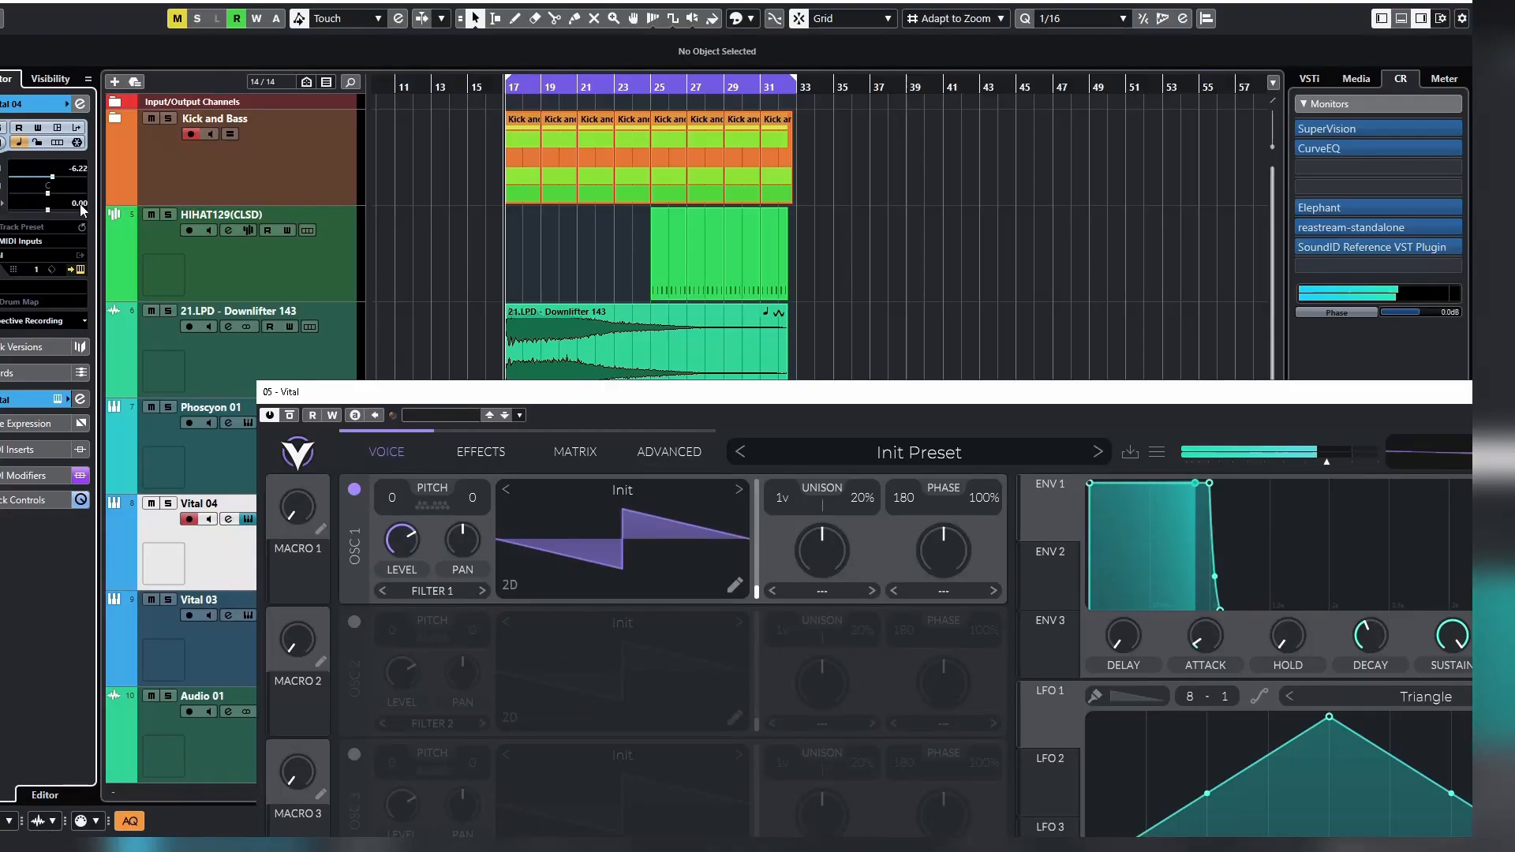
Step: Open the Rift insert from the Vital 04 track's channel settings, then move and enlarge its window
{"action": "left_click", "coordinate": [80, 104]}
{"action": "left_click_drag", "start_coordinate": [347, 391], "coordinate": [696, 313]}
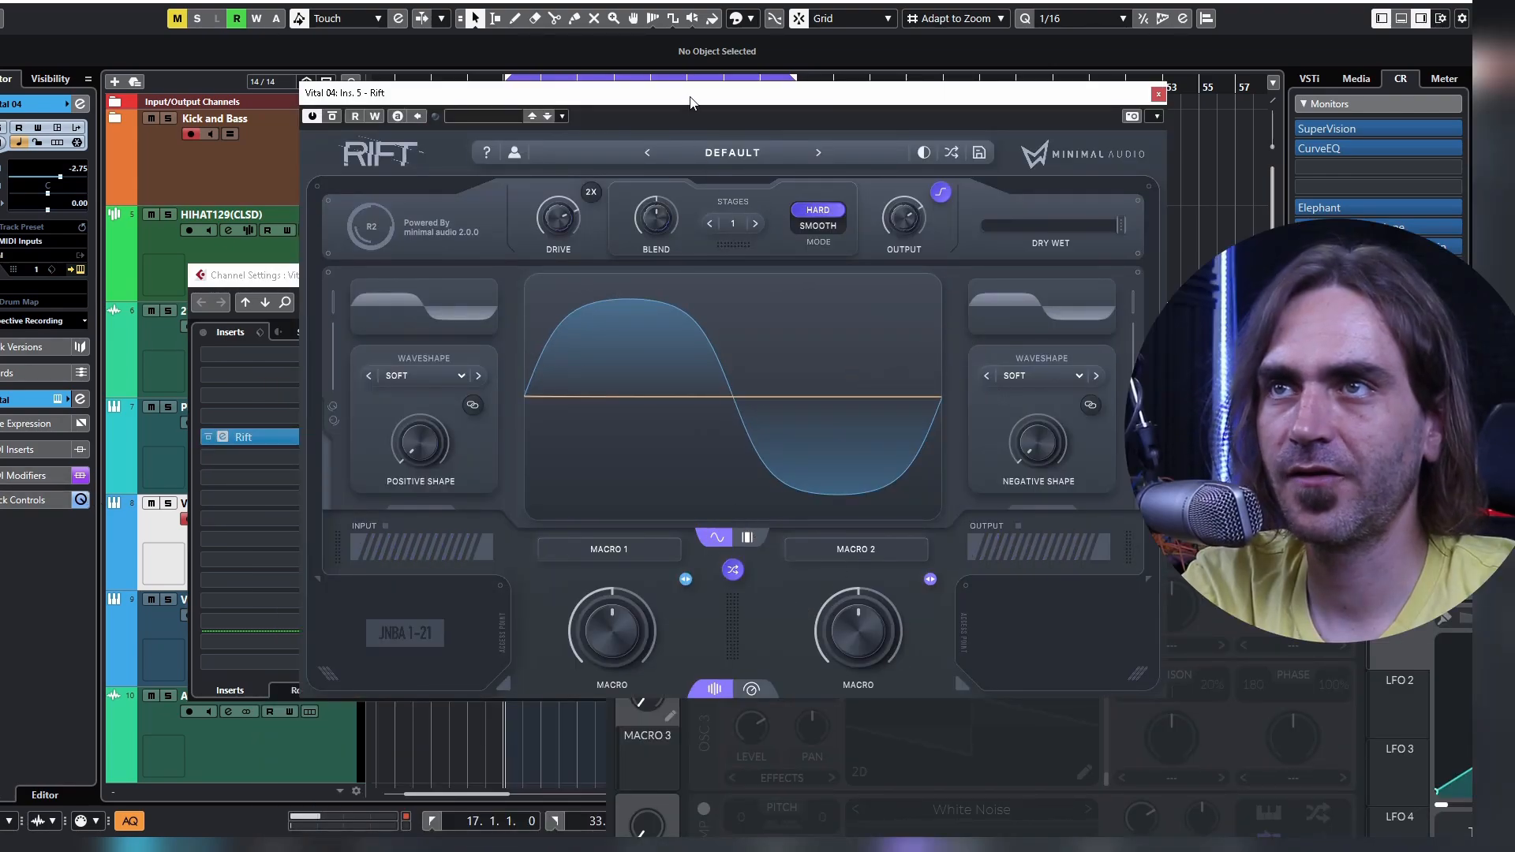
{"action": "left_click_drag", "start_coordinate": [681, 100], "coordinate": [396, 27]}
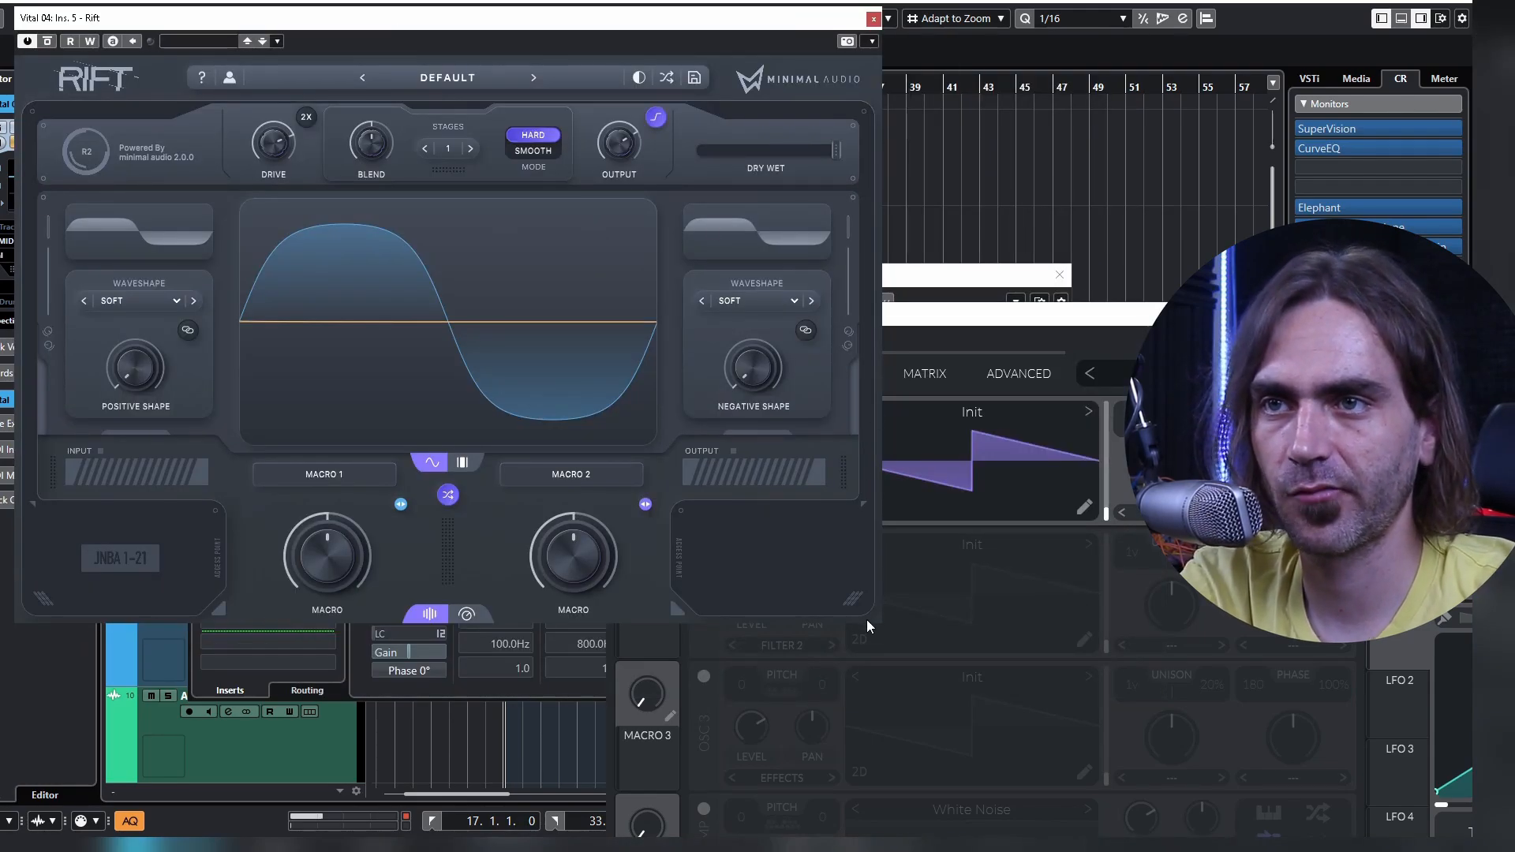
{"action": "left_click_drag", "start_coordinate": [875, 625], "coordinate": [1187, 825]}
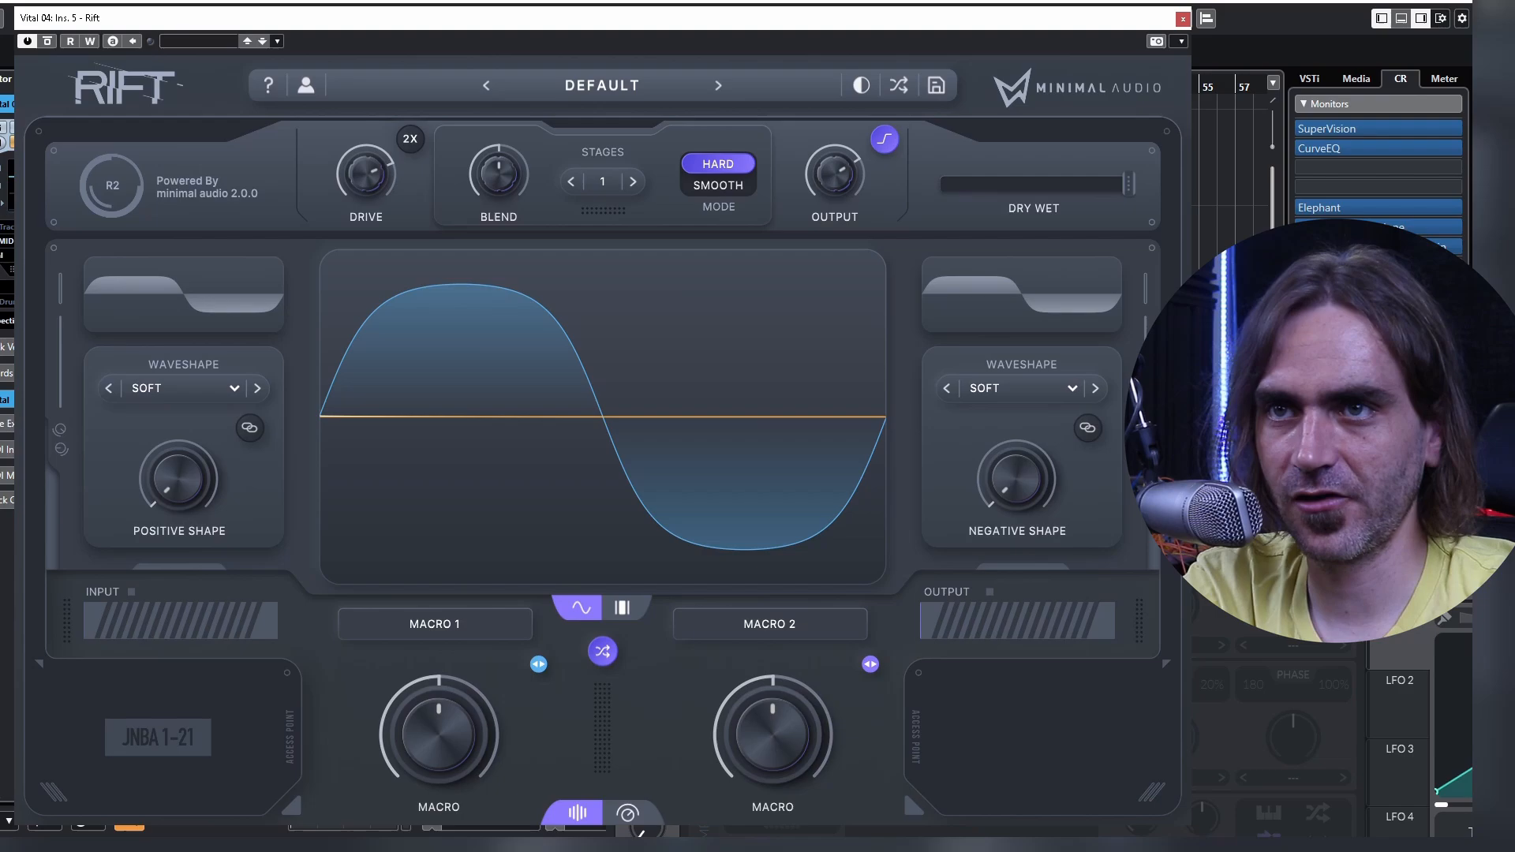
{"action": "left_click_drag", "start_coordinate": [1216, 316], "coordinate": [778, 40]}
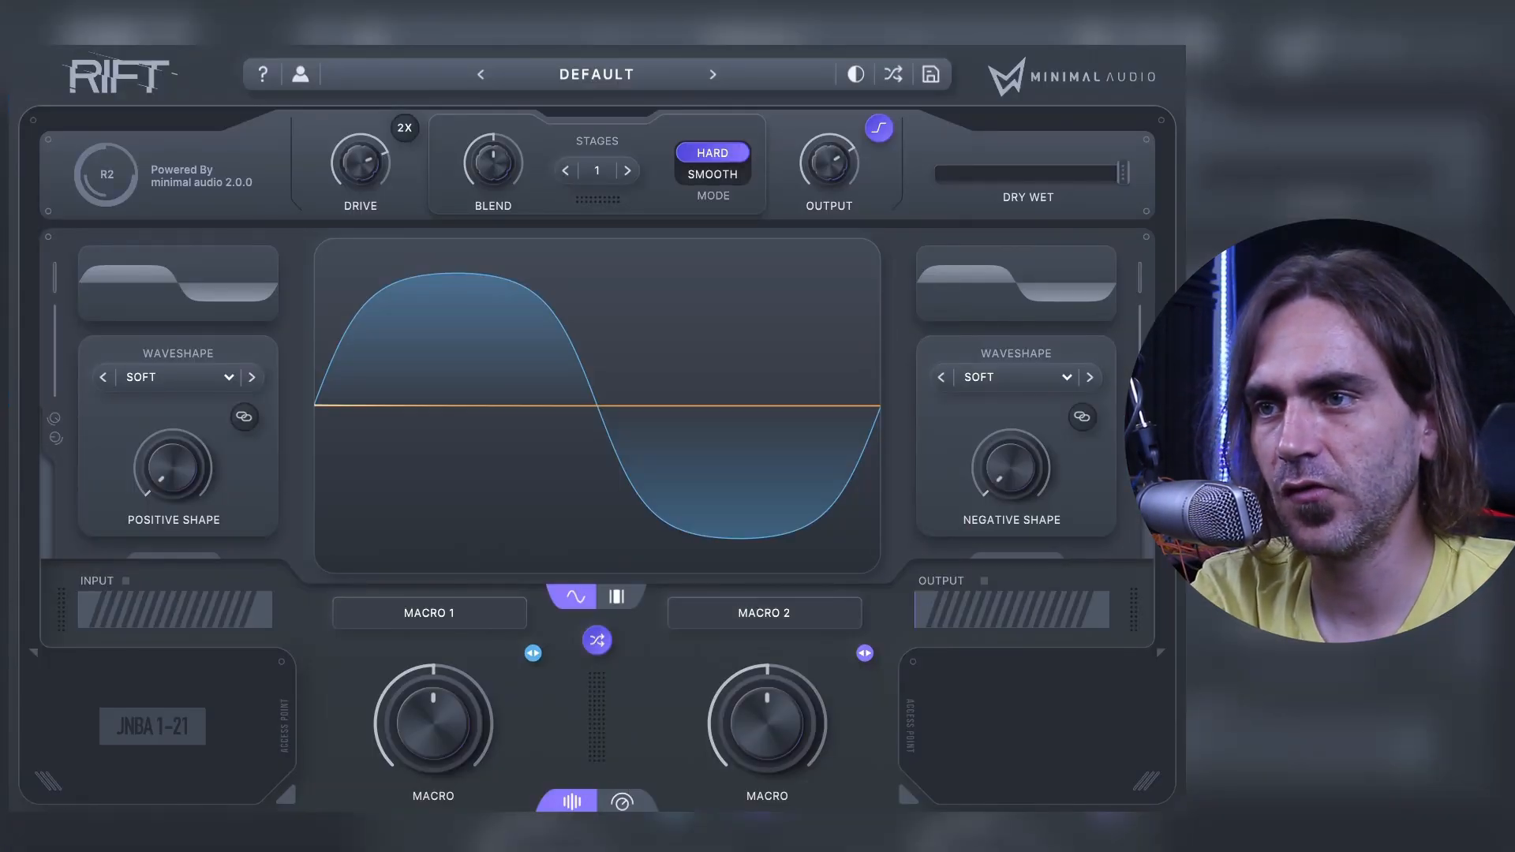
Step: Randomize Rift's distortion repeatedly until it has the Retro noise and Crunch bit-depth shapes with 2 stages in Smooth mode
{"action": "left_click", "coordinate": [594, 645]}
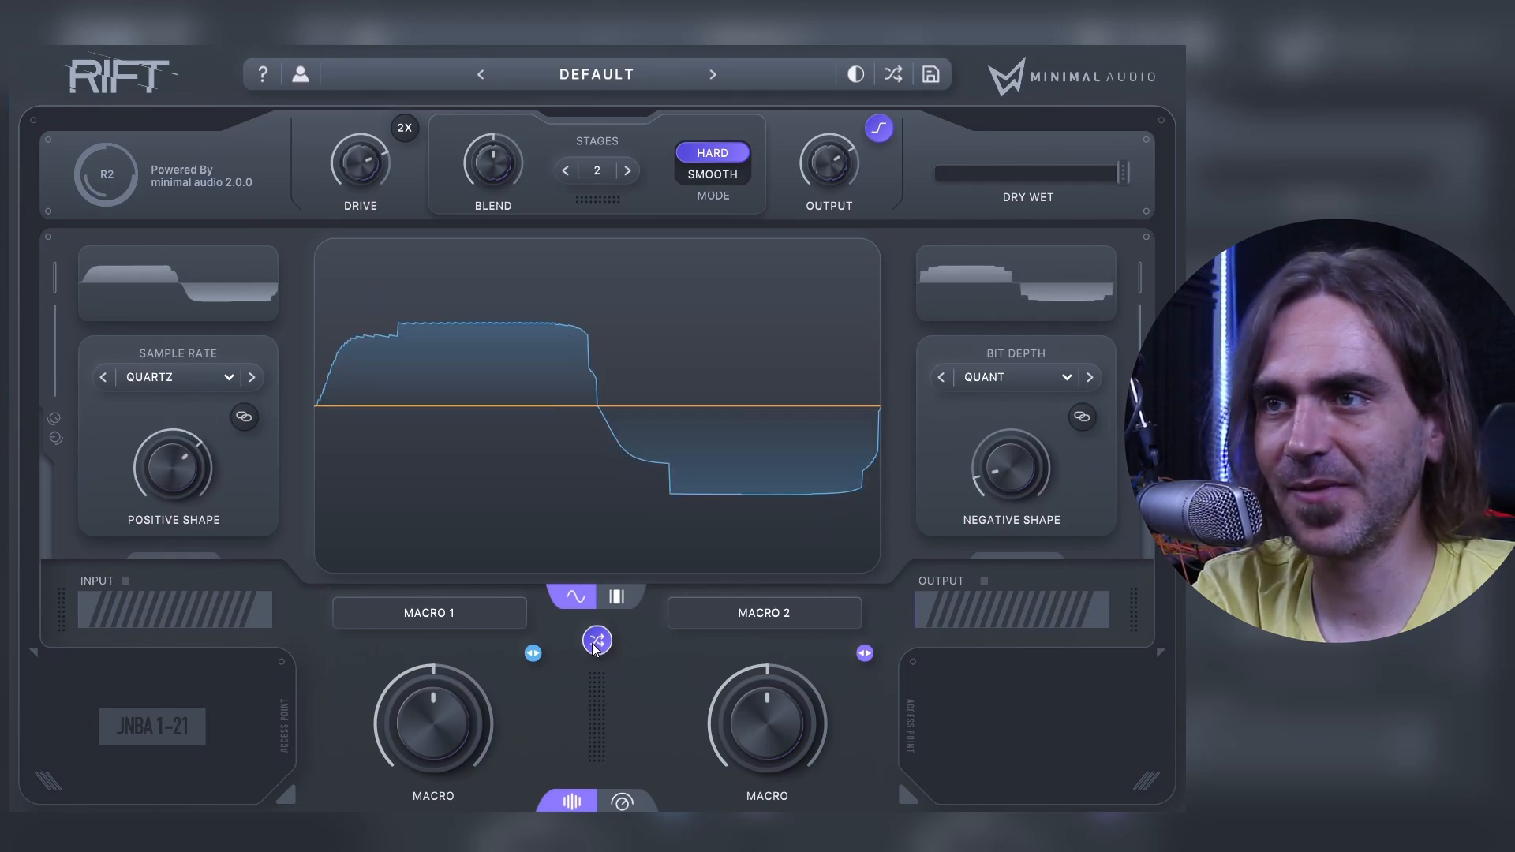
{"action": "left_click", "coordinate": [594, 645]}
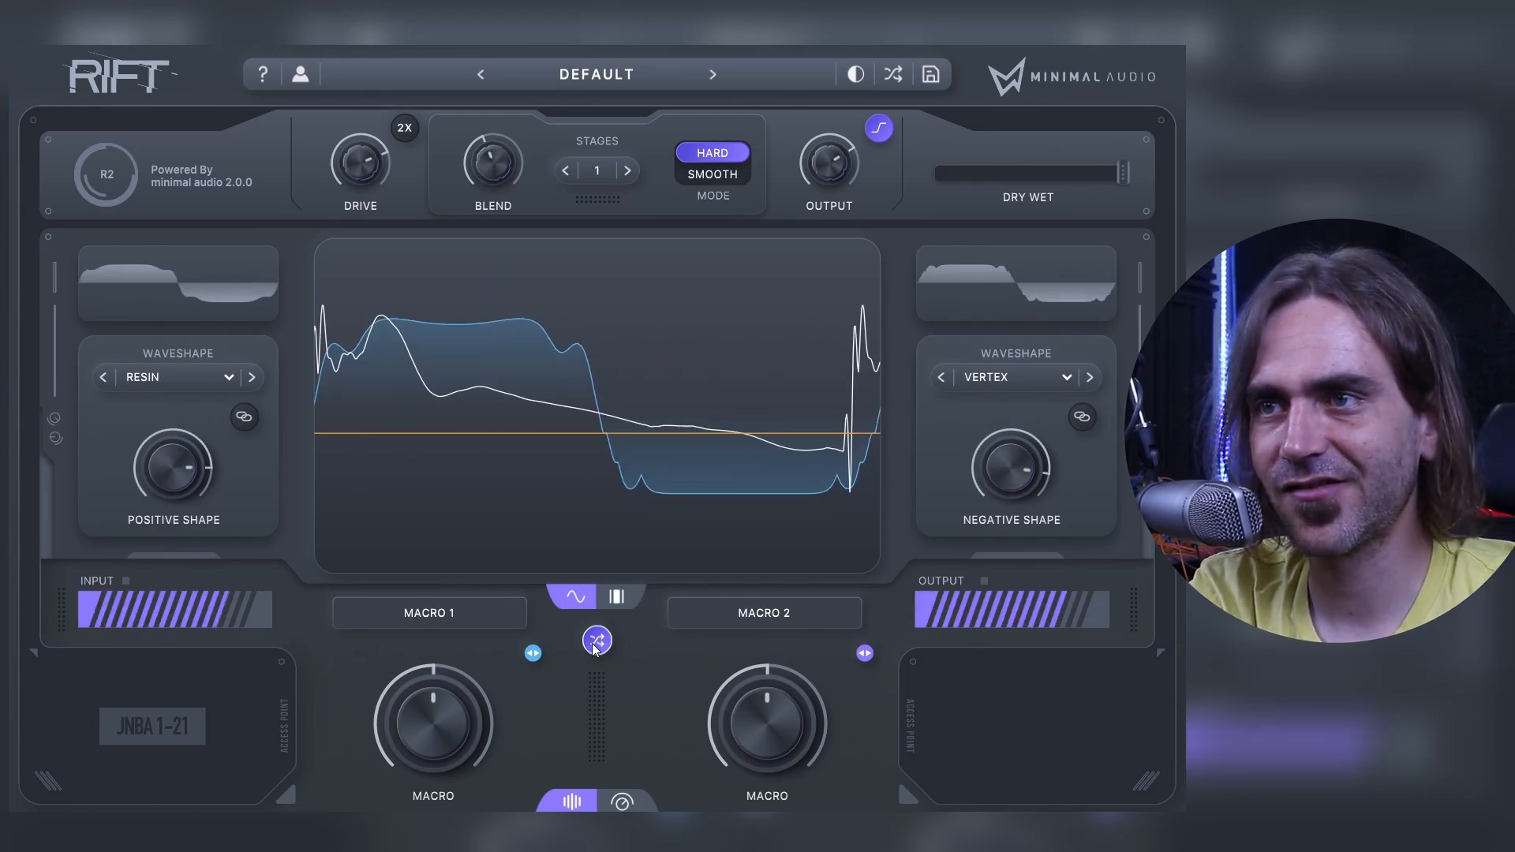
{"action": "left_click", "coordinate": [594, 645]}
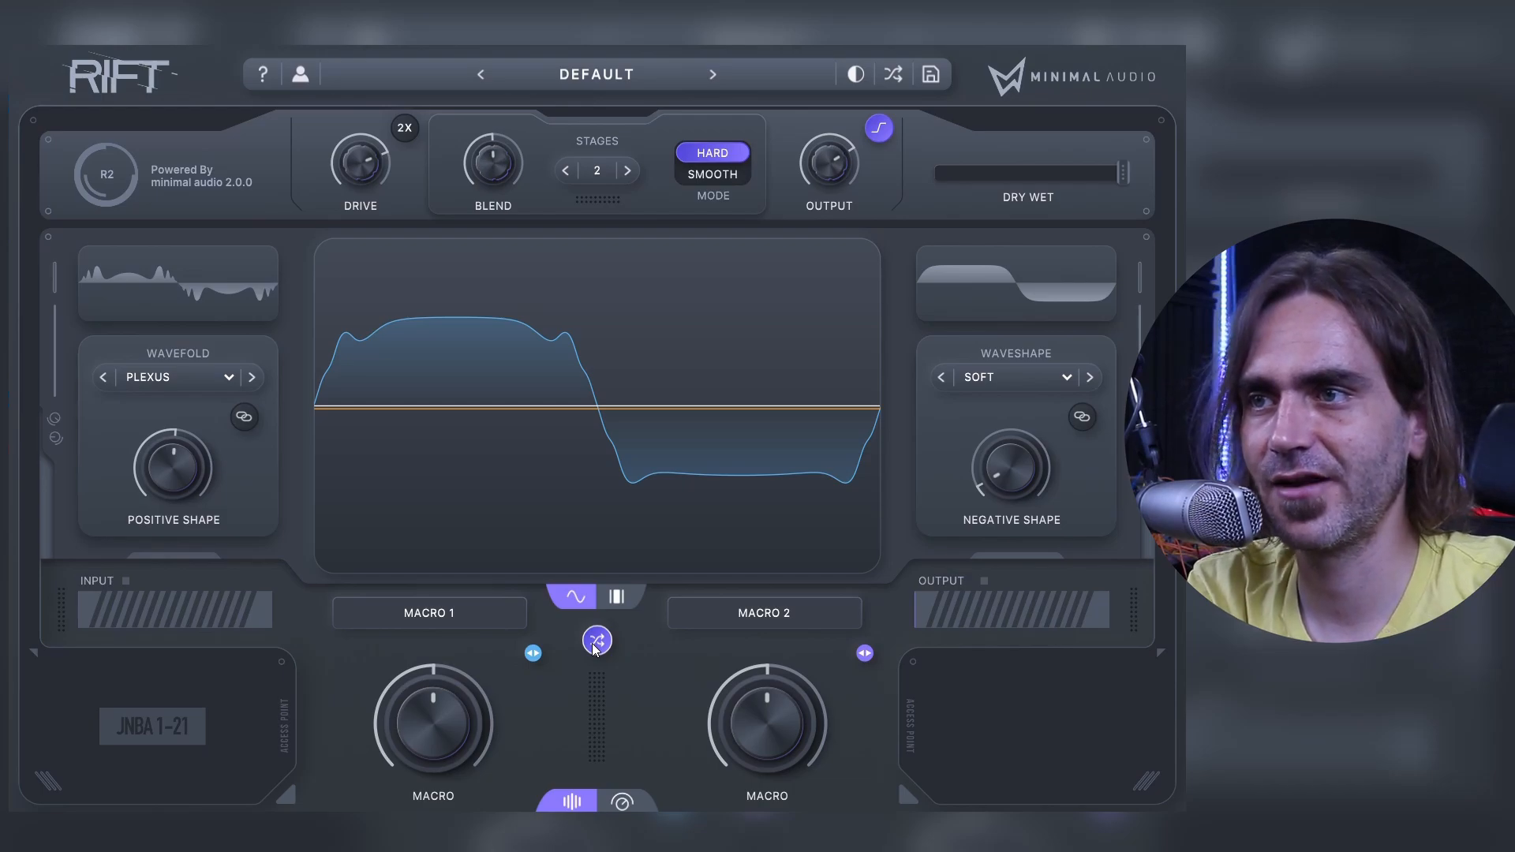
{"action": "left_click_drag", "start_coordinate": [212, 475], "coordinate": [178, 467]}
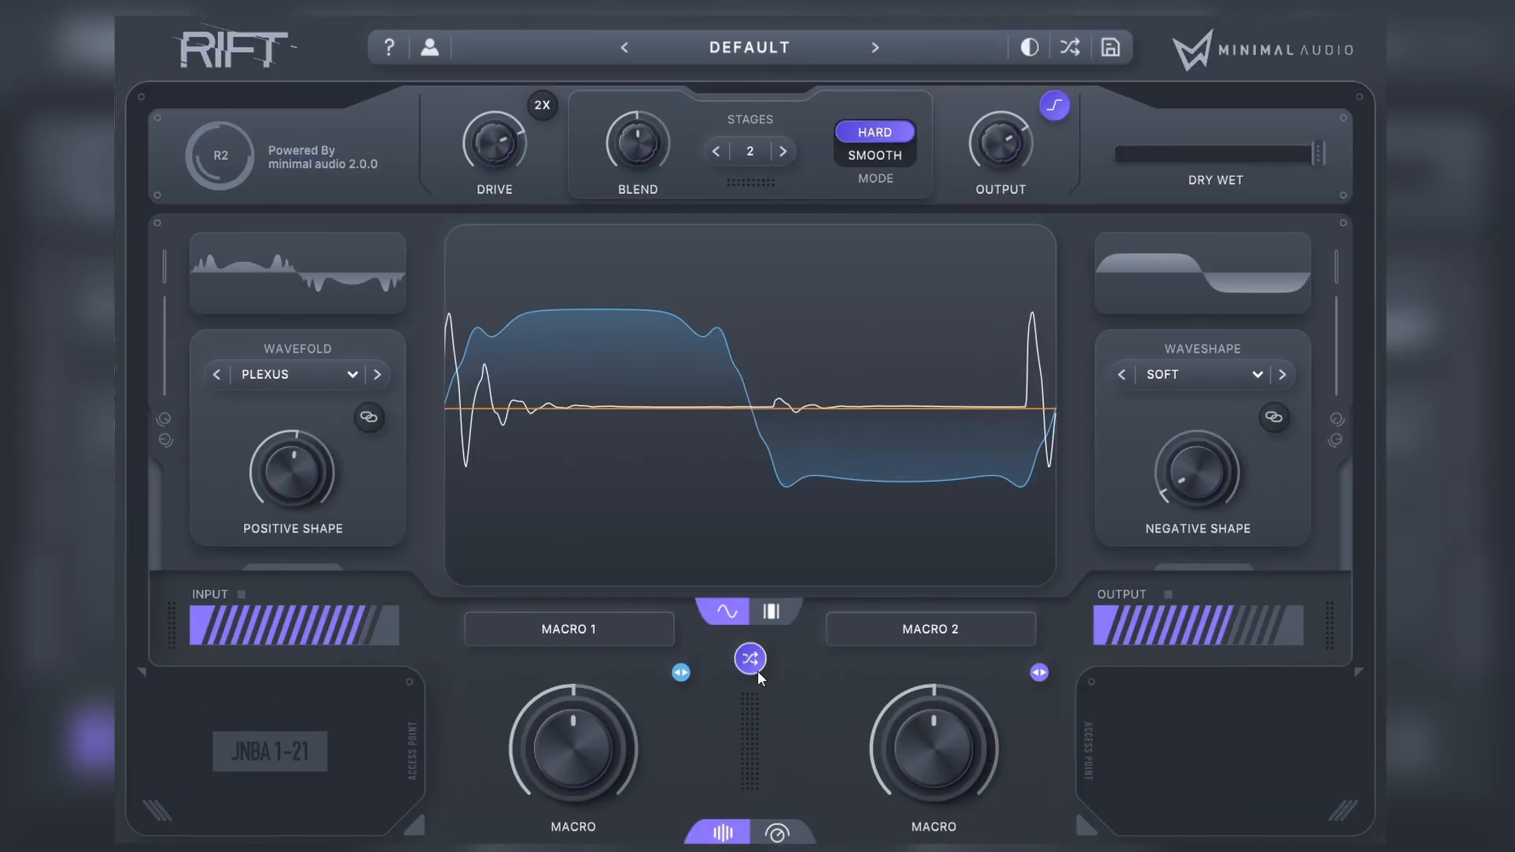
{"action": "left_click", "coordinate": [755, 667]}
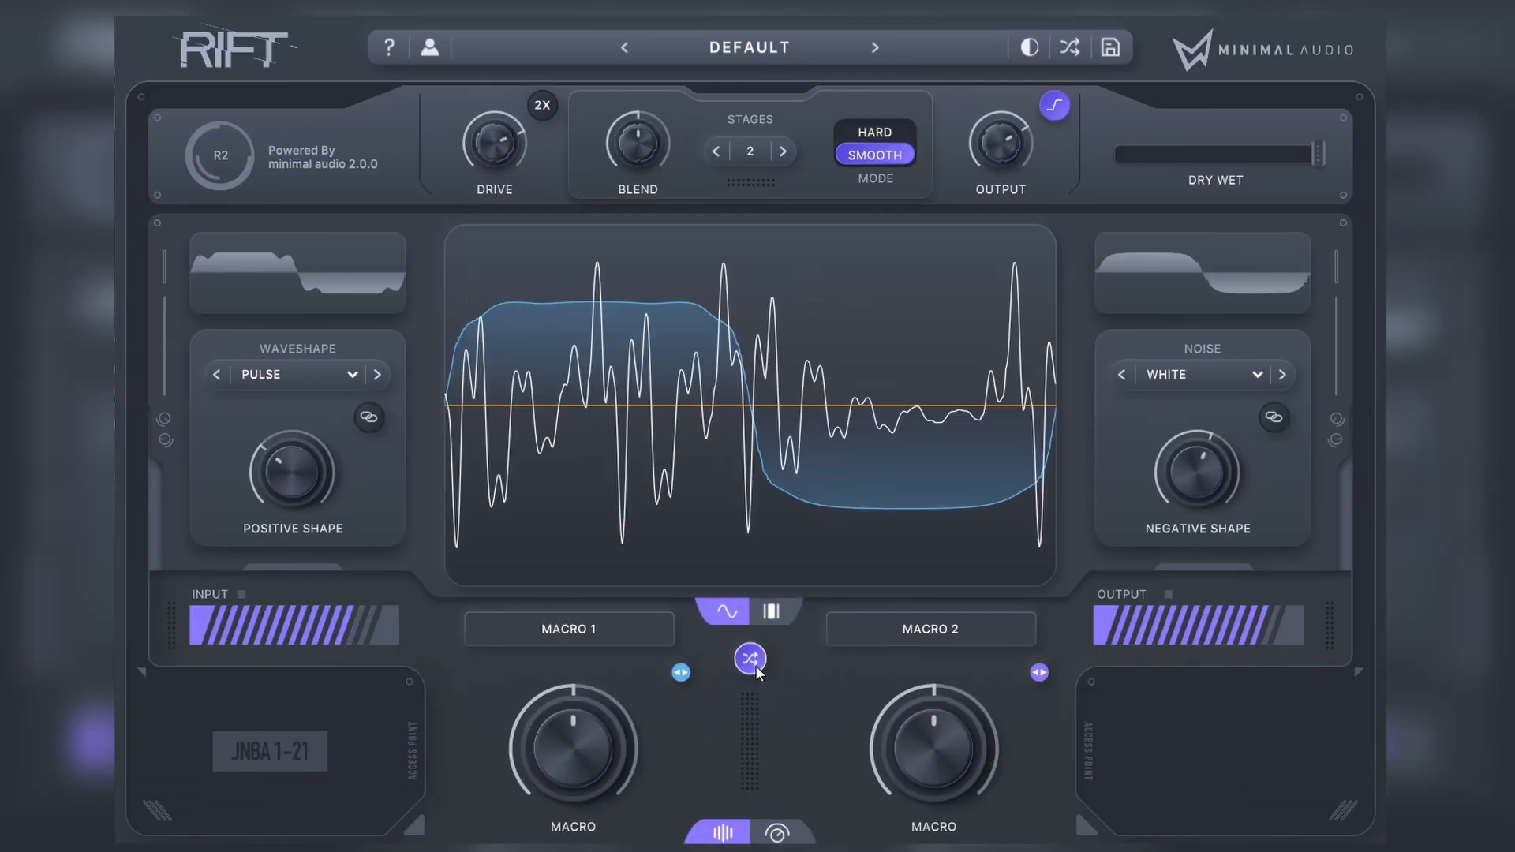
{"action": "left_click", "coordinate": [755, 667]}
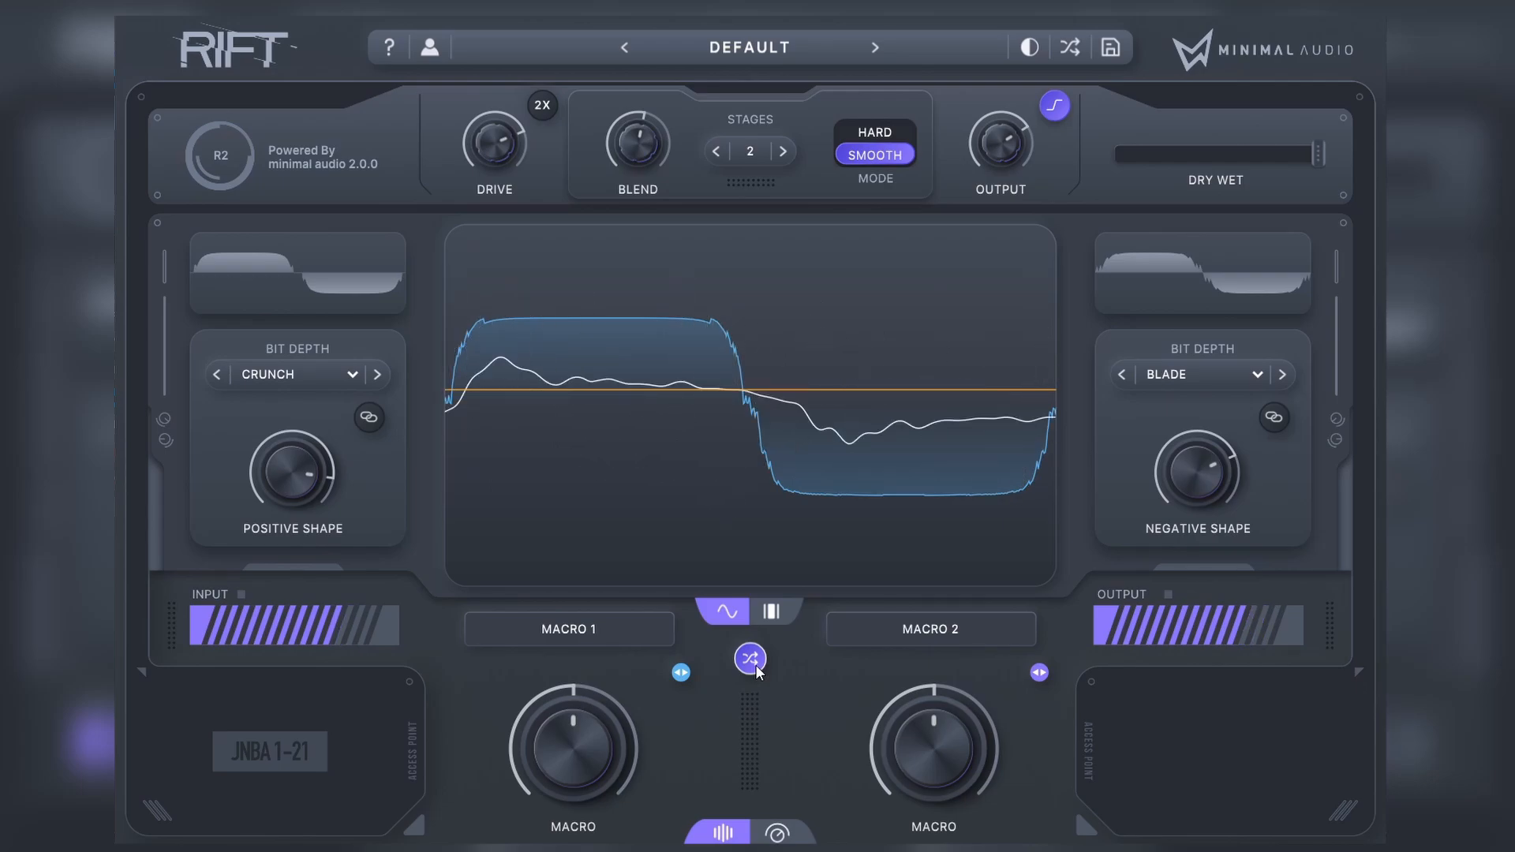
{"action": "left_click", "coordinate": [749, 659]}
{"action": "left_click", "coordinate": [750, 658]}
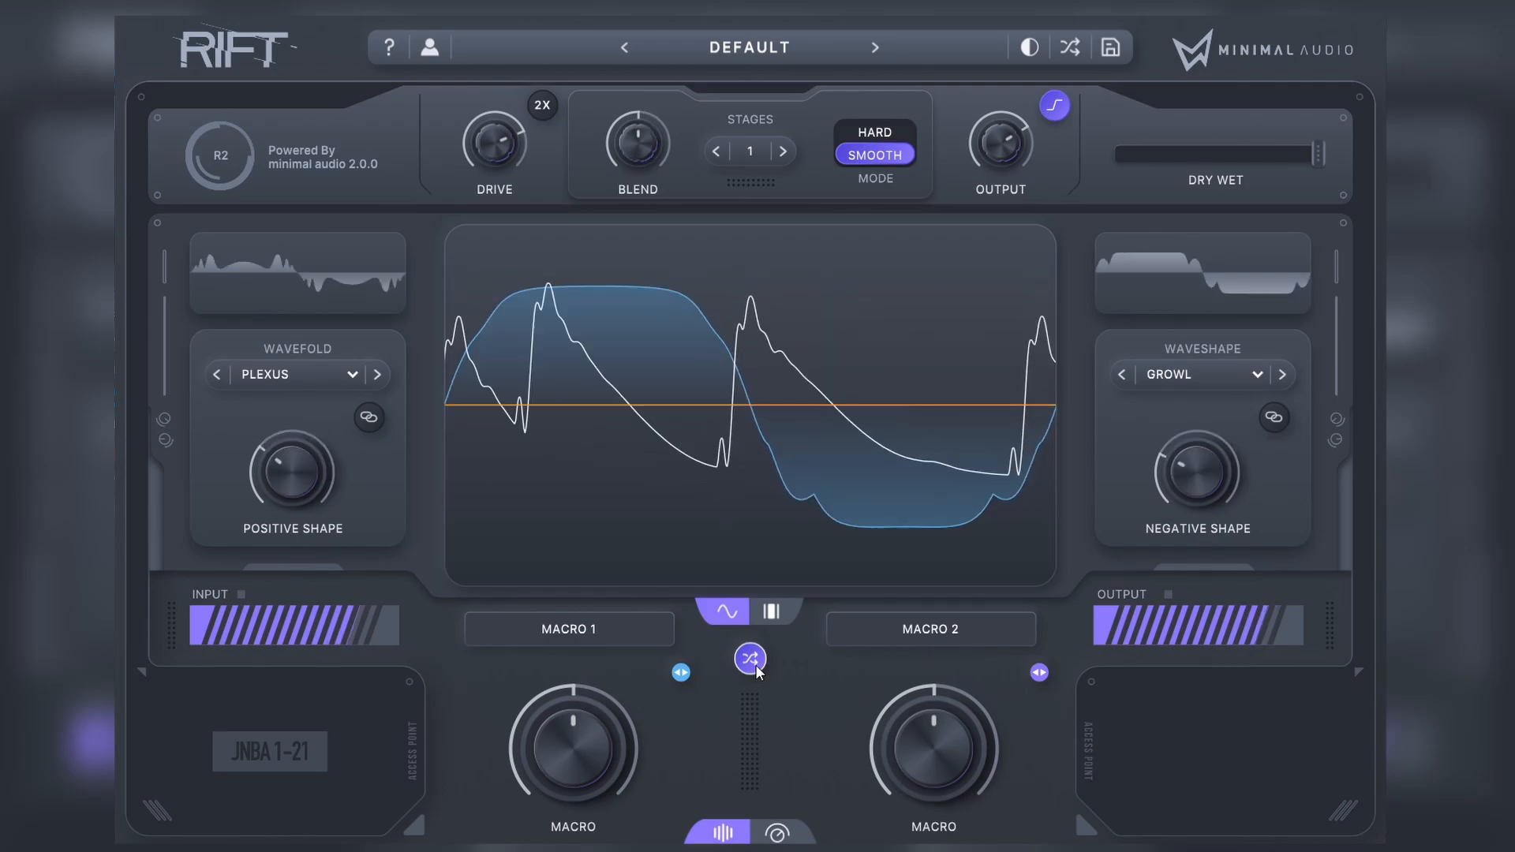
{"action": "left_click", "coordinate": [754, 667]}
{"action": "left_click", "coordinate": [754, 666]}
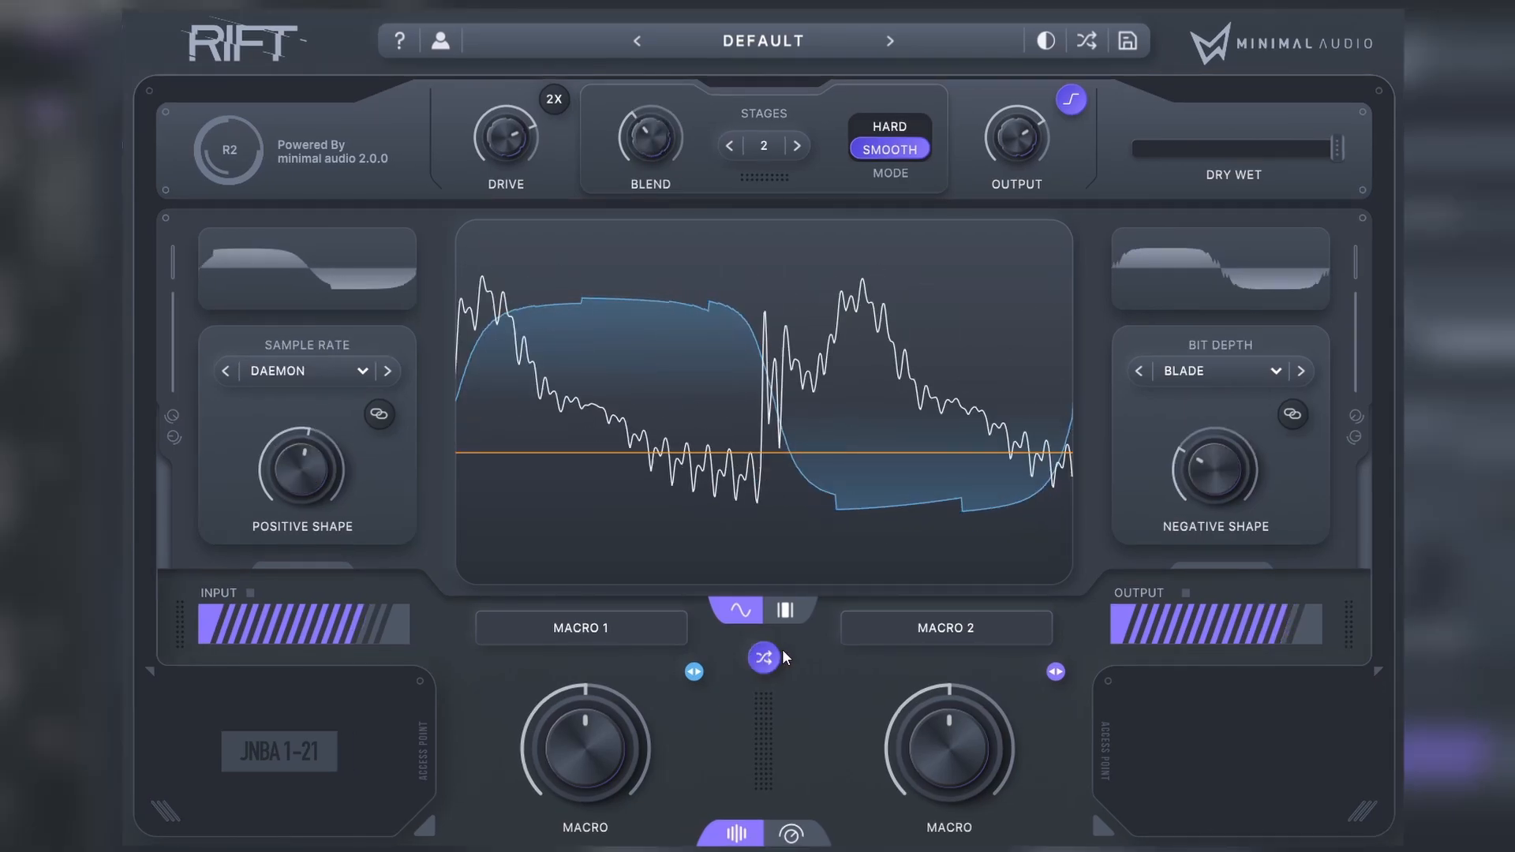
{"action": "left_click", "coordinate": [771, 665]}
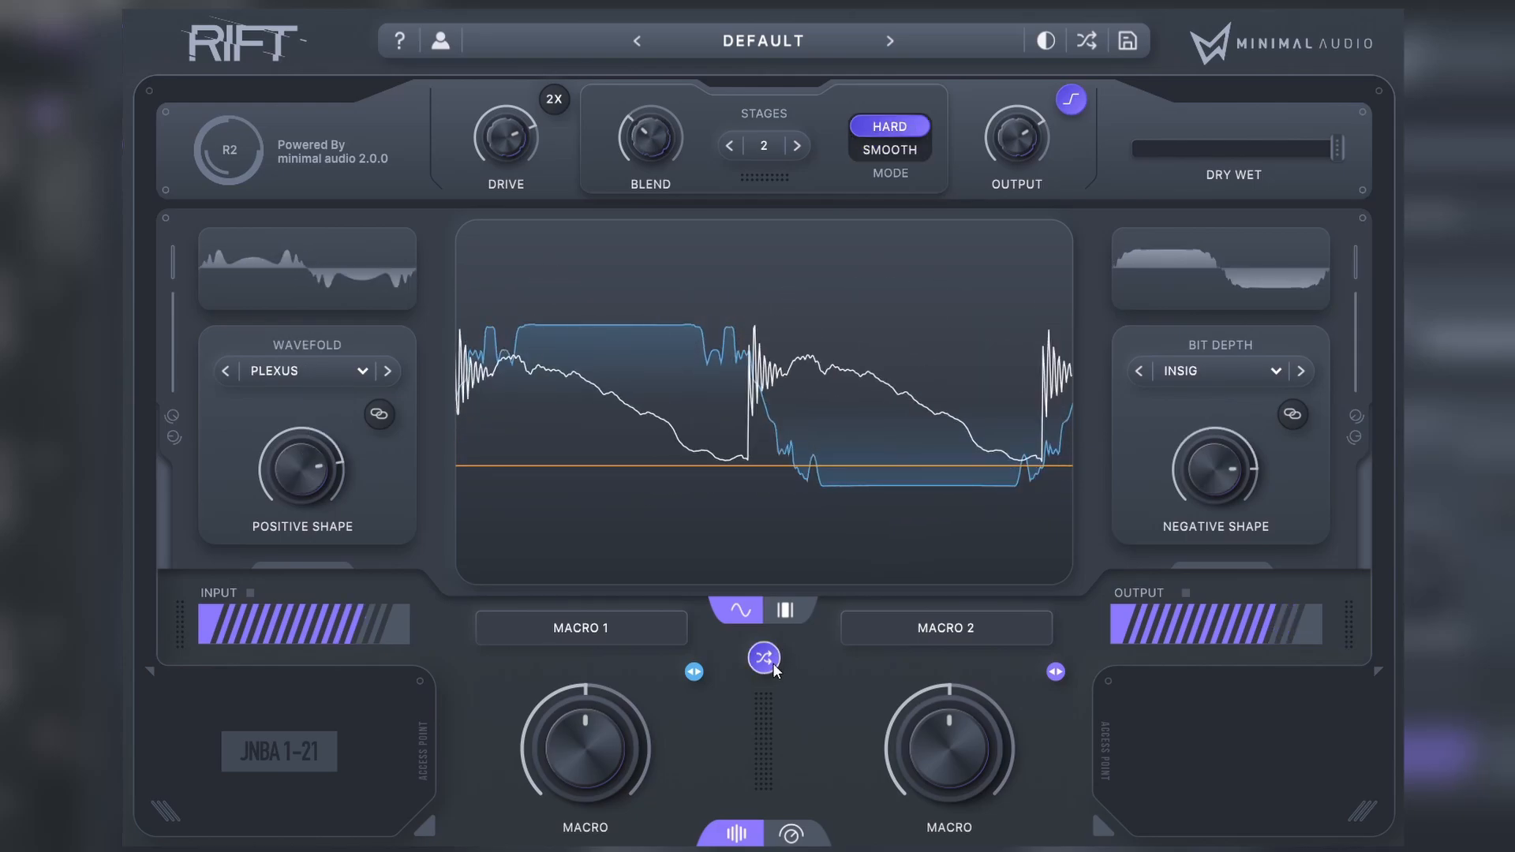
{"action": "left_click", "coordinate": [764, 658]}
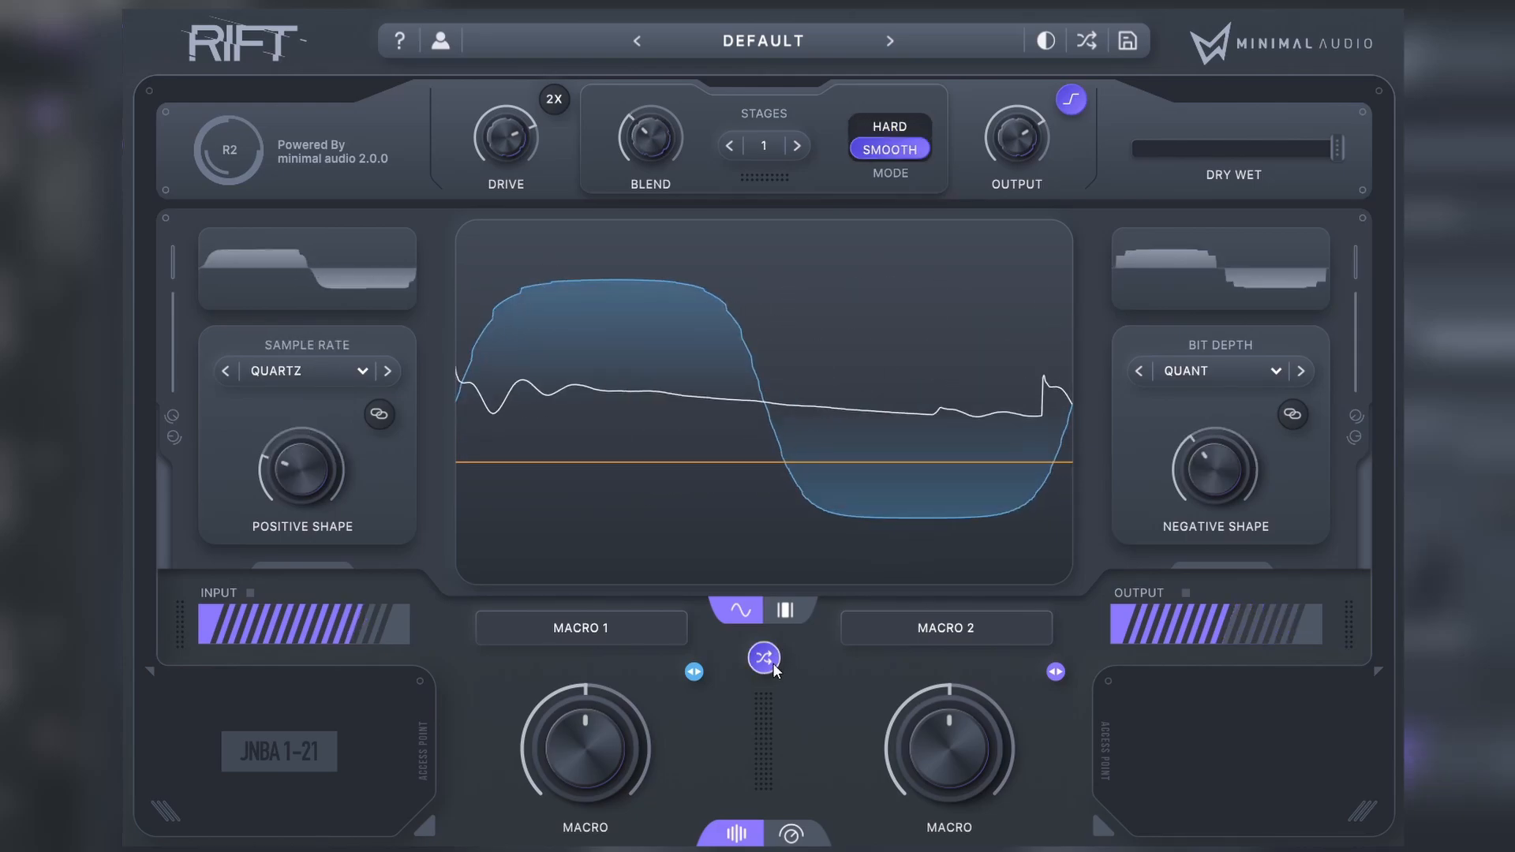
{"action": "left_click", "coordinate": [764, 658]}
{"action": "left_click", "coordinate": [767, 661]}
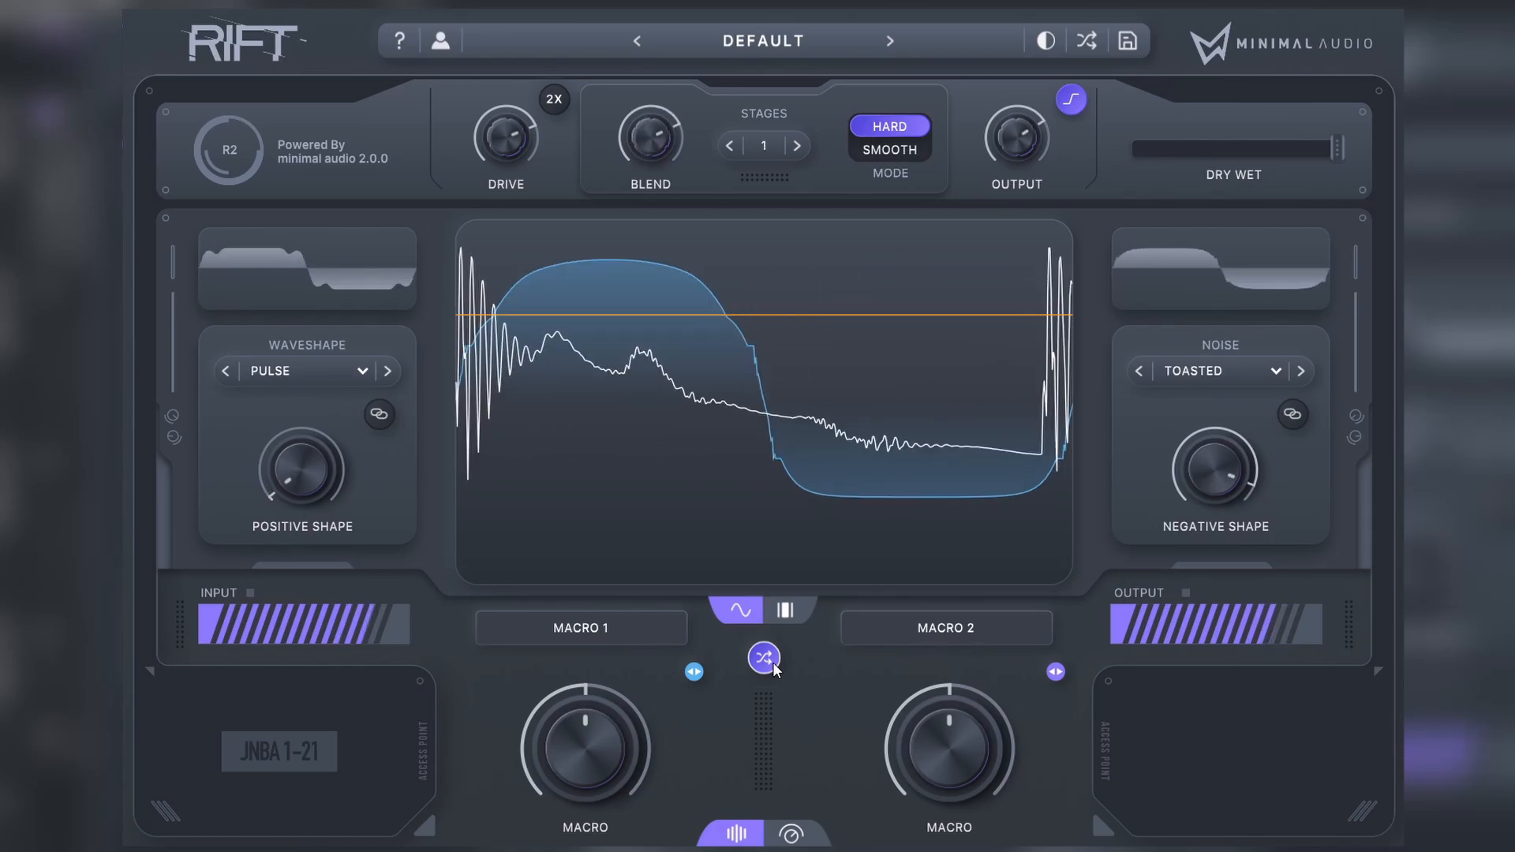
{"action": "left_click", "coordinate": [773, 668]}
{"action": "left_click", "coordinate": [773, 668]}
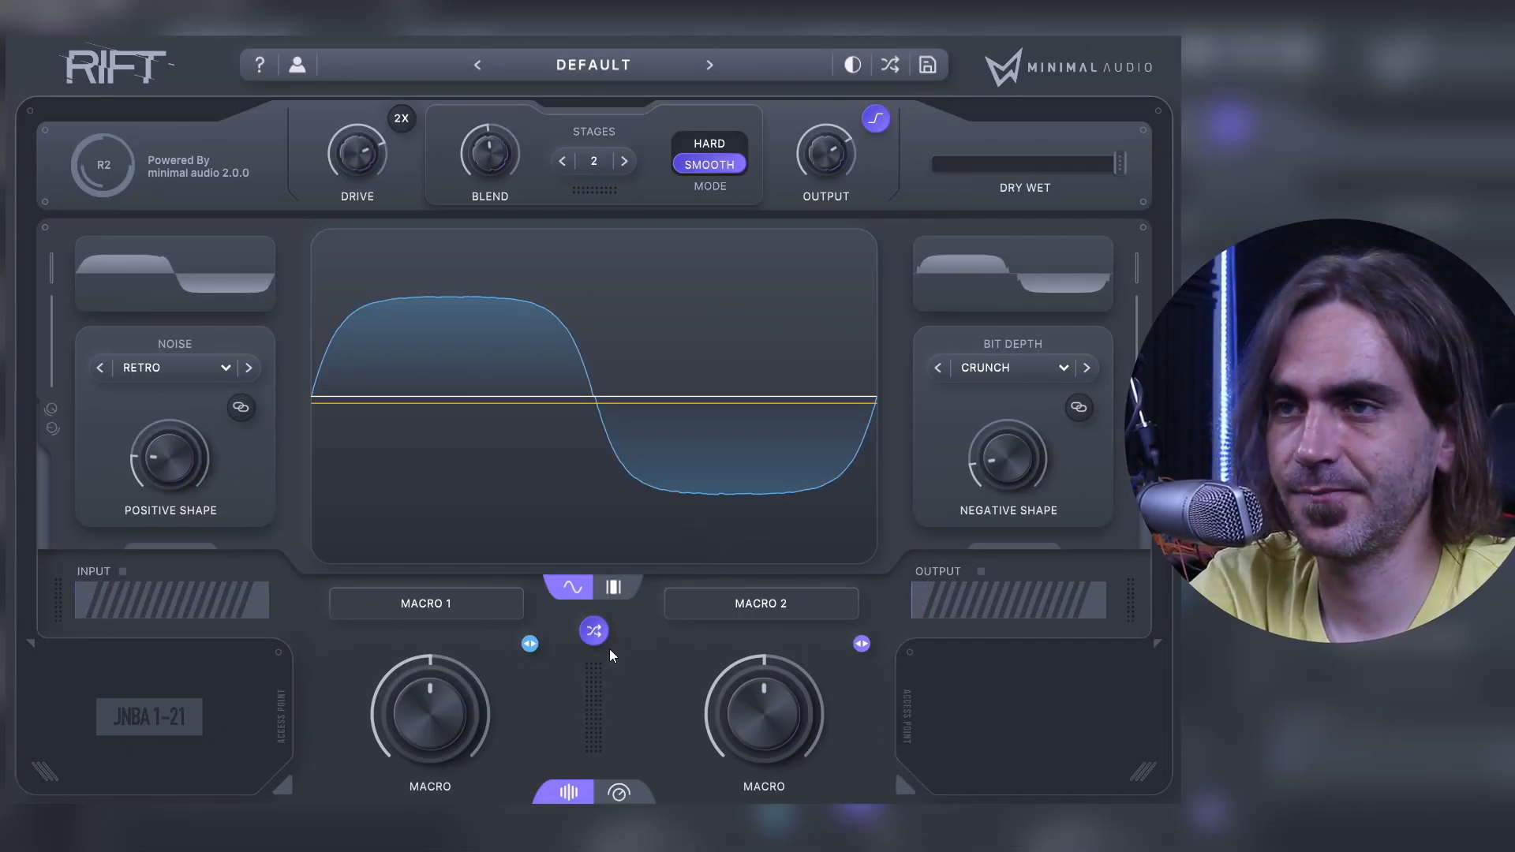
Step: Show Rift's advanced controls with the multiband display and enable the band split
{"action": "left_click", "coordinate": [614, 588]}
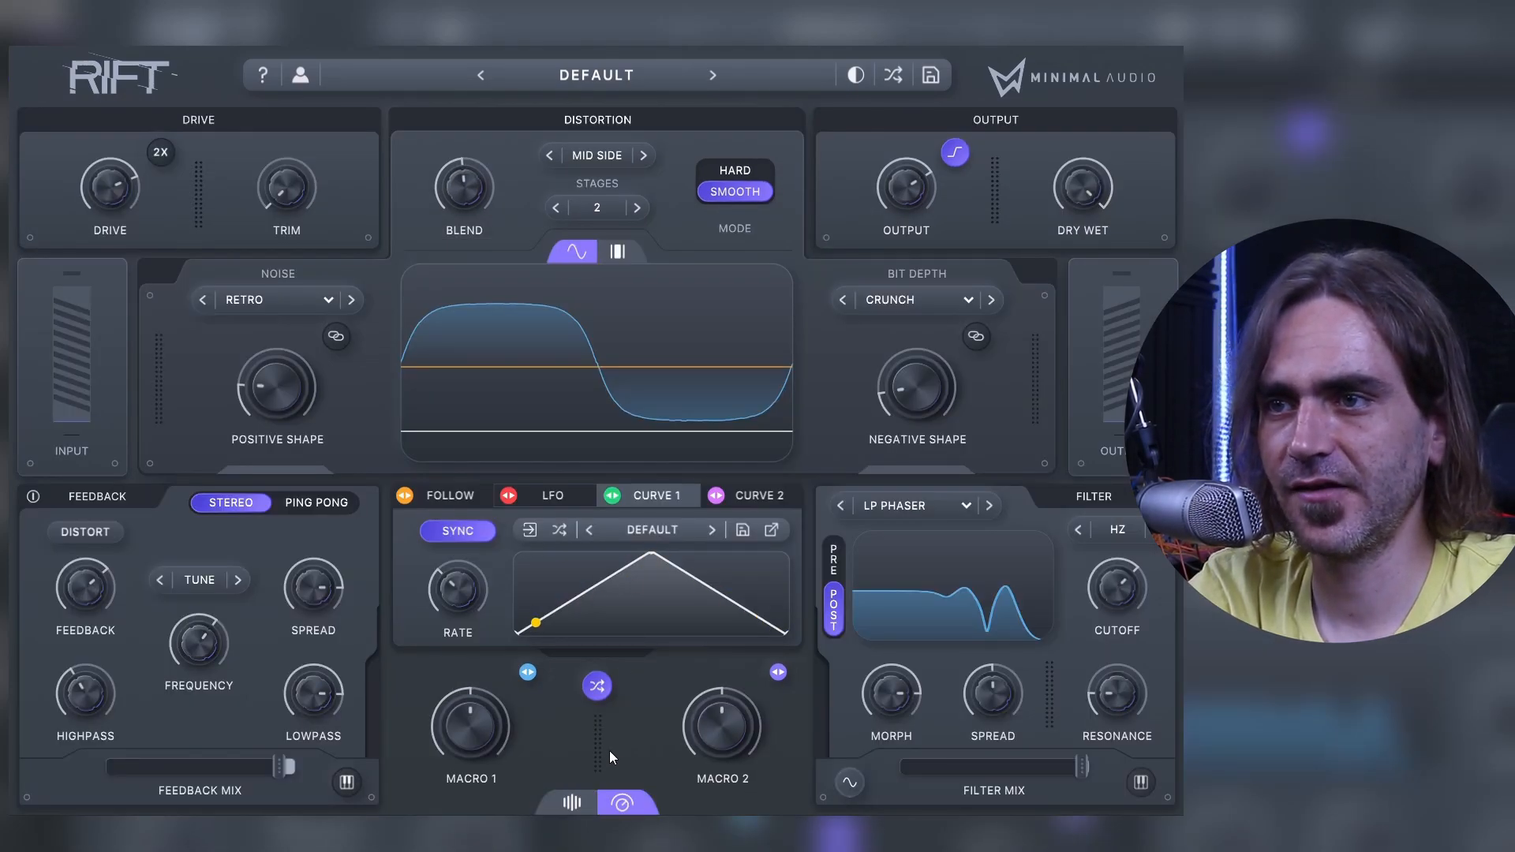
{"action": "left_click", "coordinate": [621, 251]}
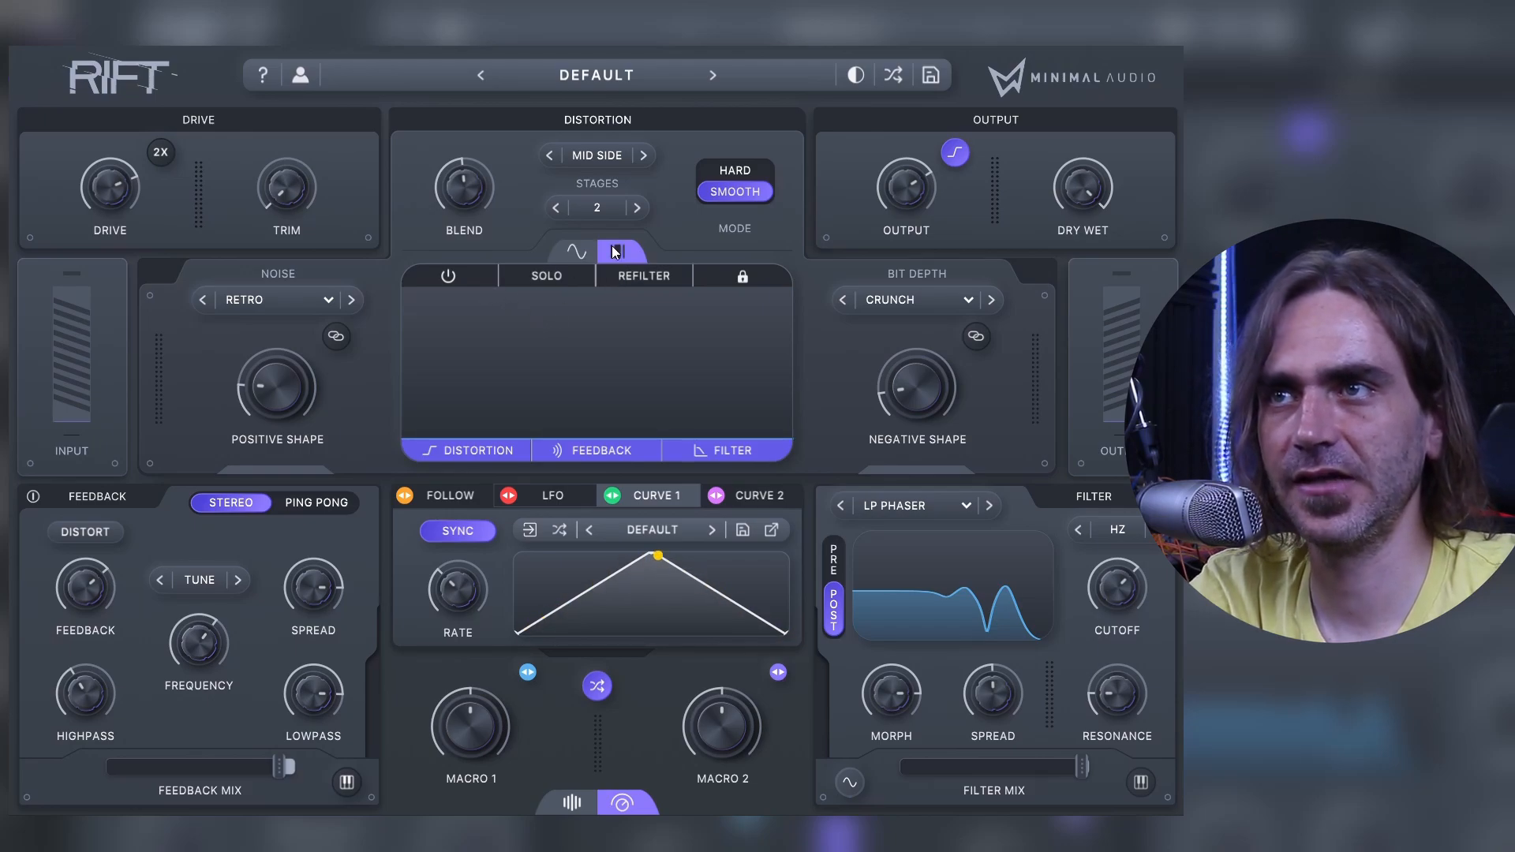
{"action": "left_click", "coordinate": [445, 276]}
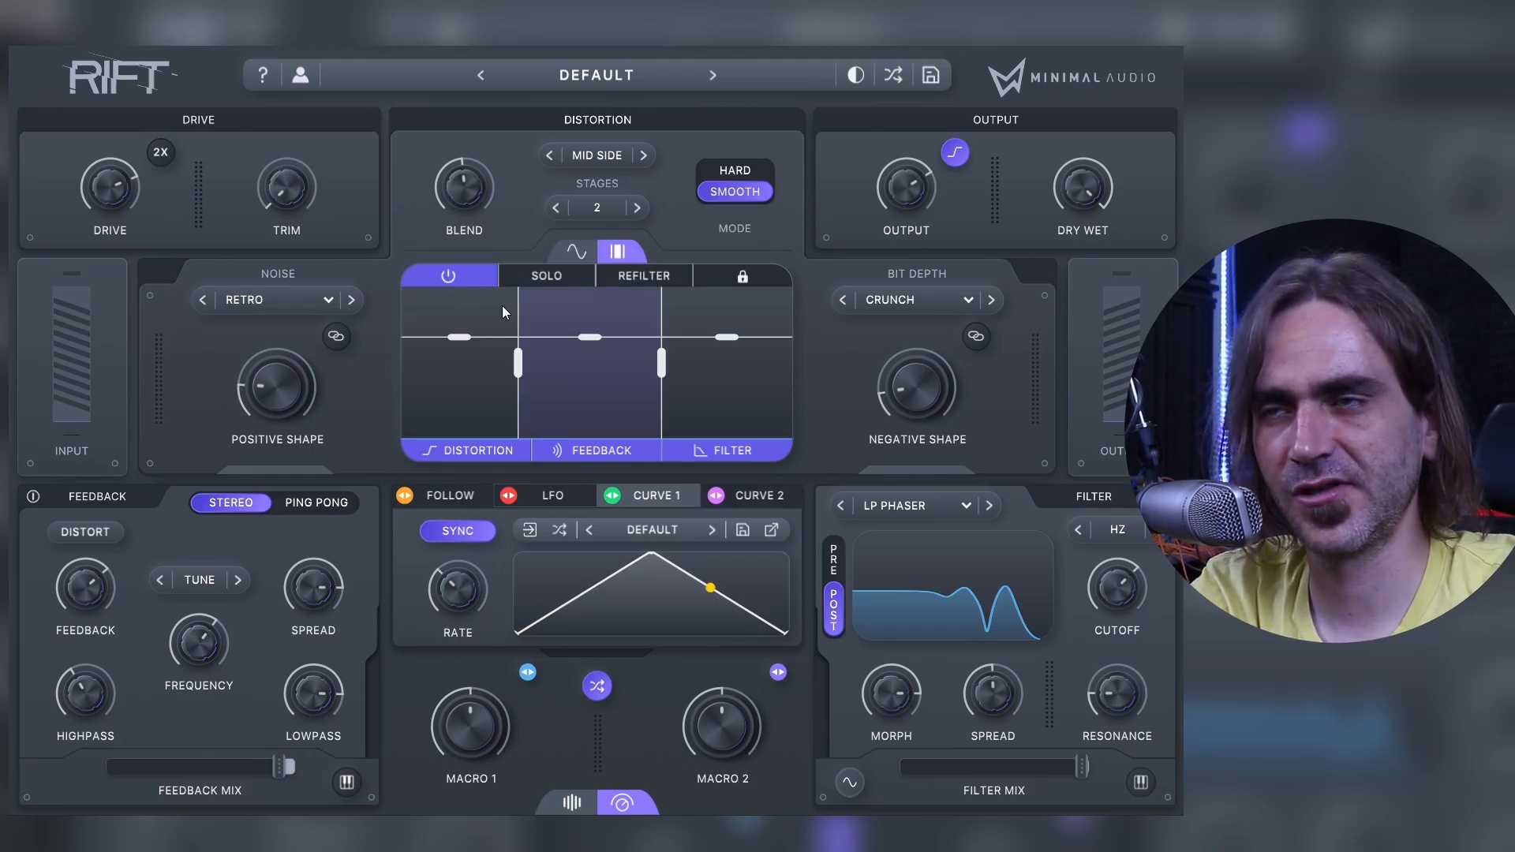
Step: Move the two crossover points across the spectrum, ending with a narrow middle band slightly above the centre of the range
{"action": "left_click_drag", "start_coordinate": [517, 331], "coordinate": [720, 382]}
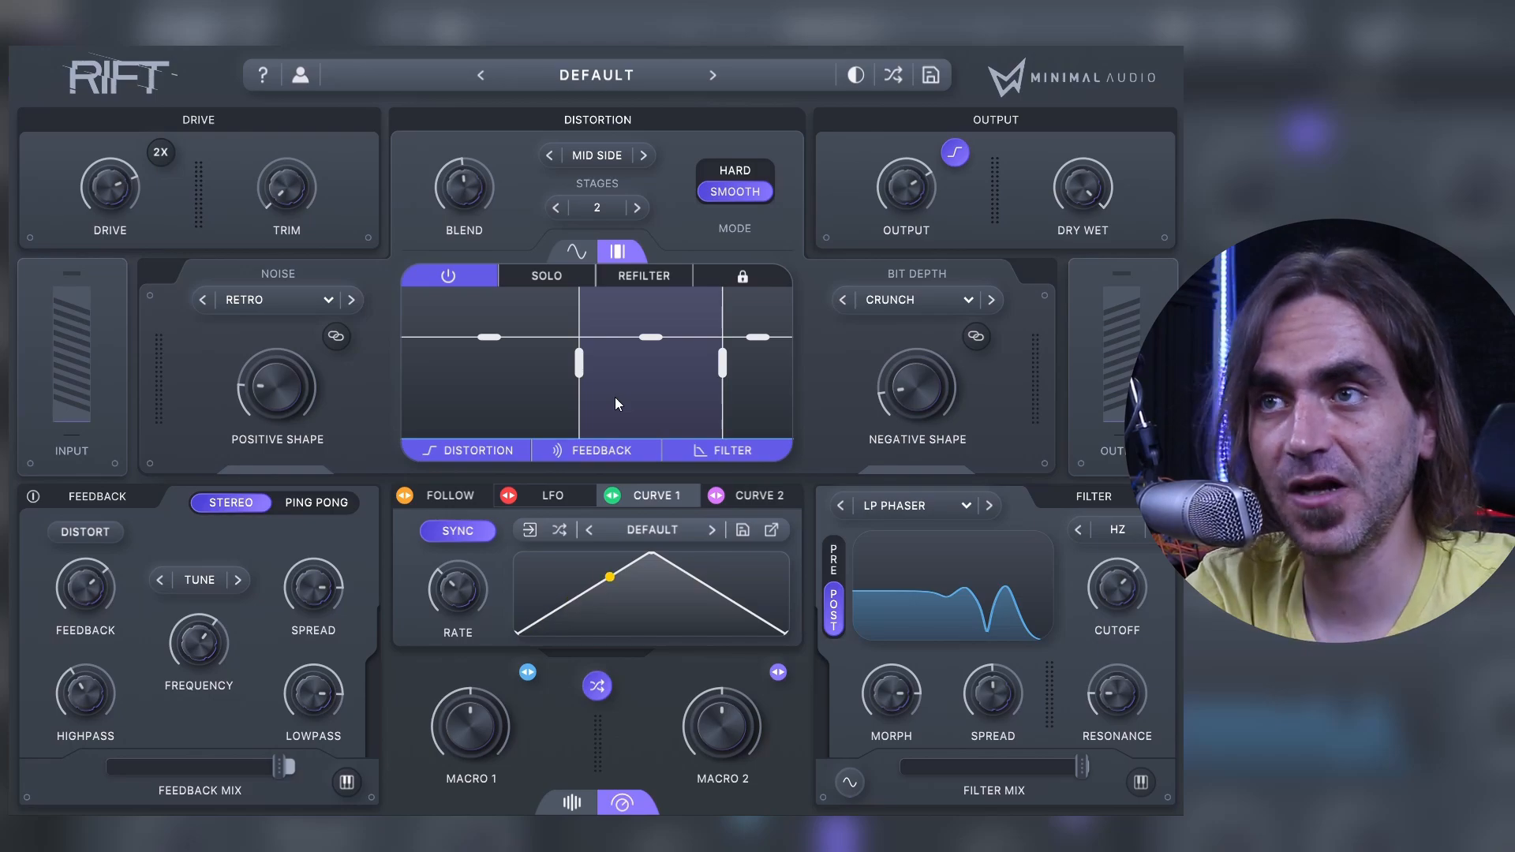
{"action": "left_click_drag", "start_coordinate": [579, 373], "coordinate": [462, 374]}
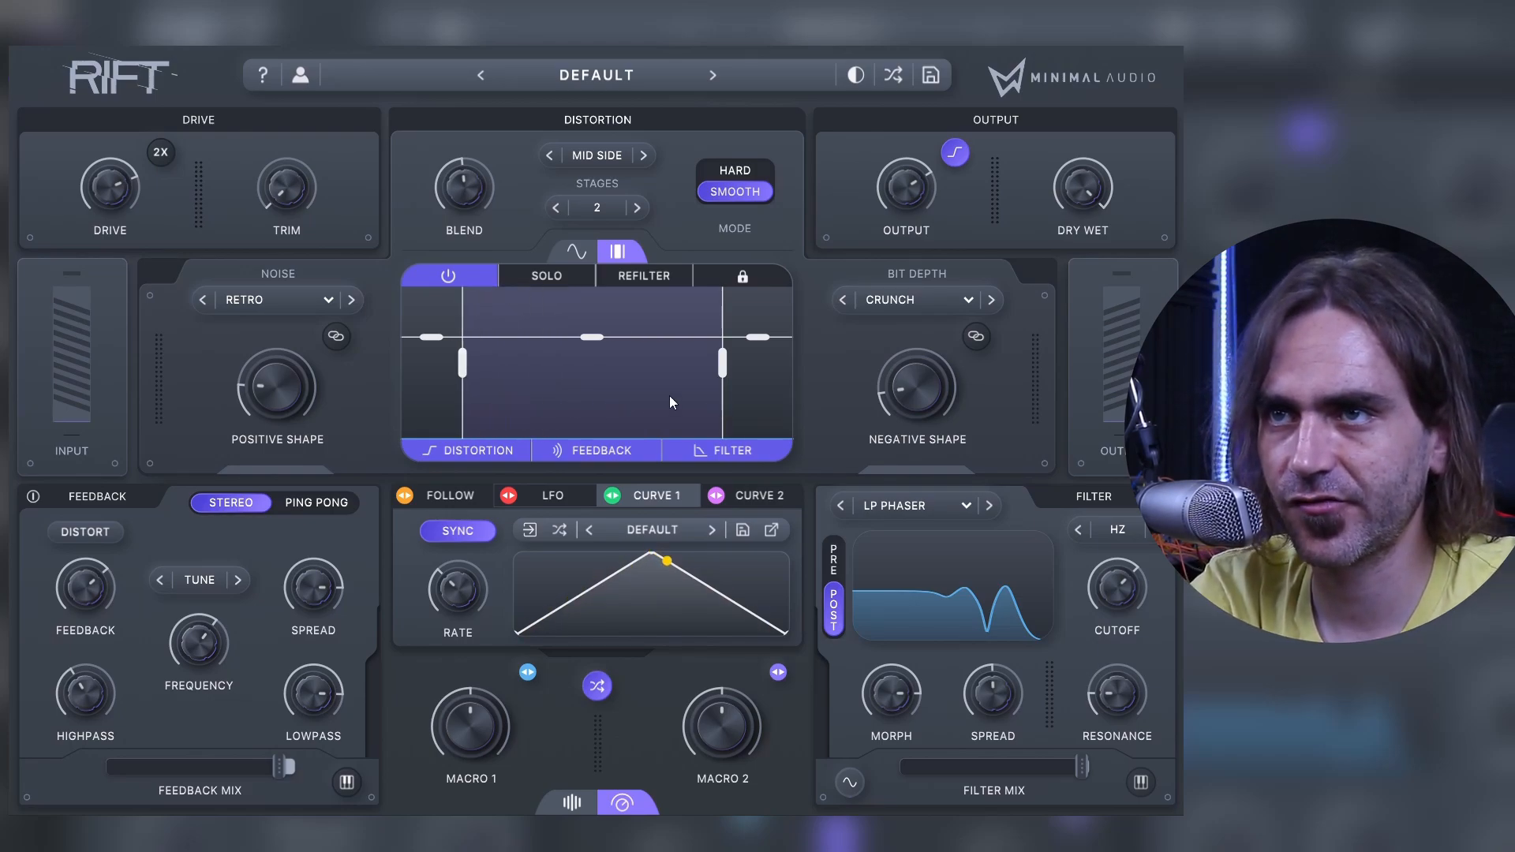
{"action": "left_click_drag", "start_coordinate": [727, 367], "coordinate": [579, 368]}
{"action": "left_click_drag", "start_coordinate": [462, 374], "coordinate": [297, 333]}
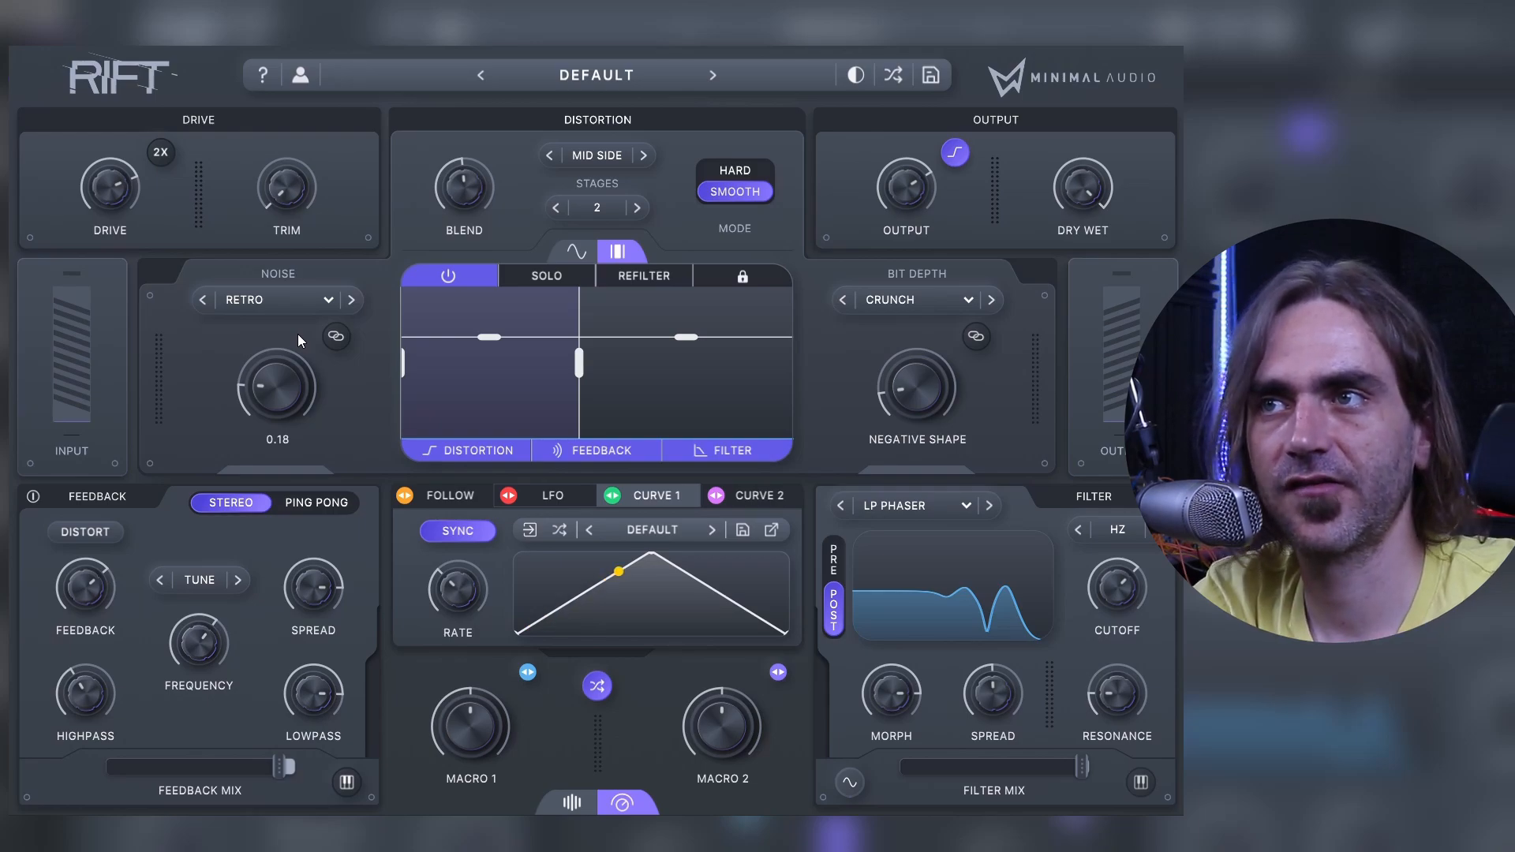
{"action": "left_click_drag", "start_coordinate": [579, 368], "coordinate": [682, 370]}
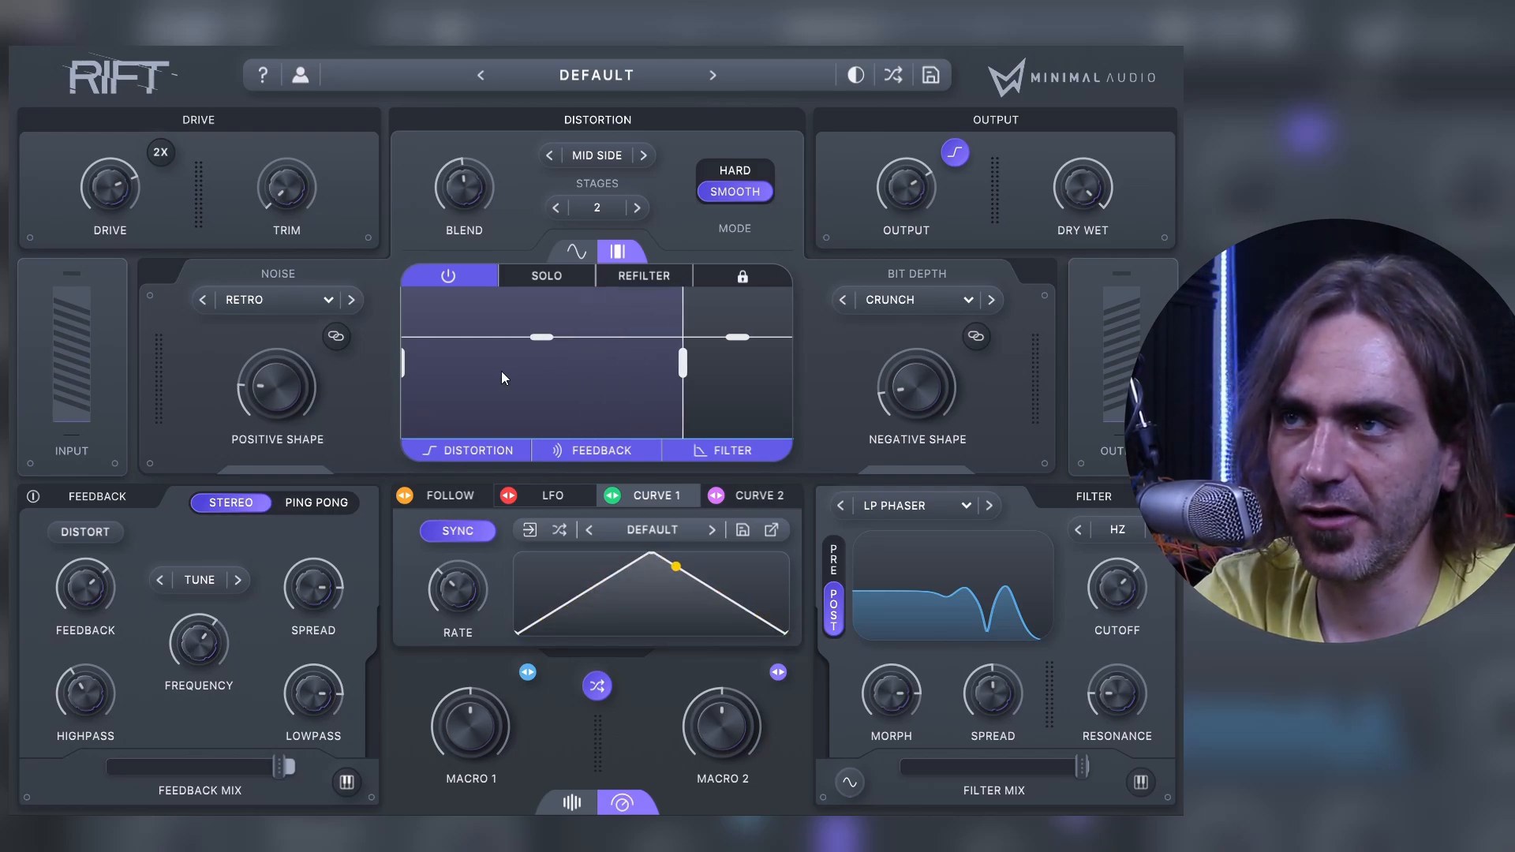
{"action": "left_click_drag", "start_coordinate": [409, 370], "coordinate": [524, 365]}
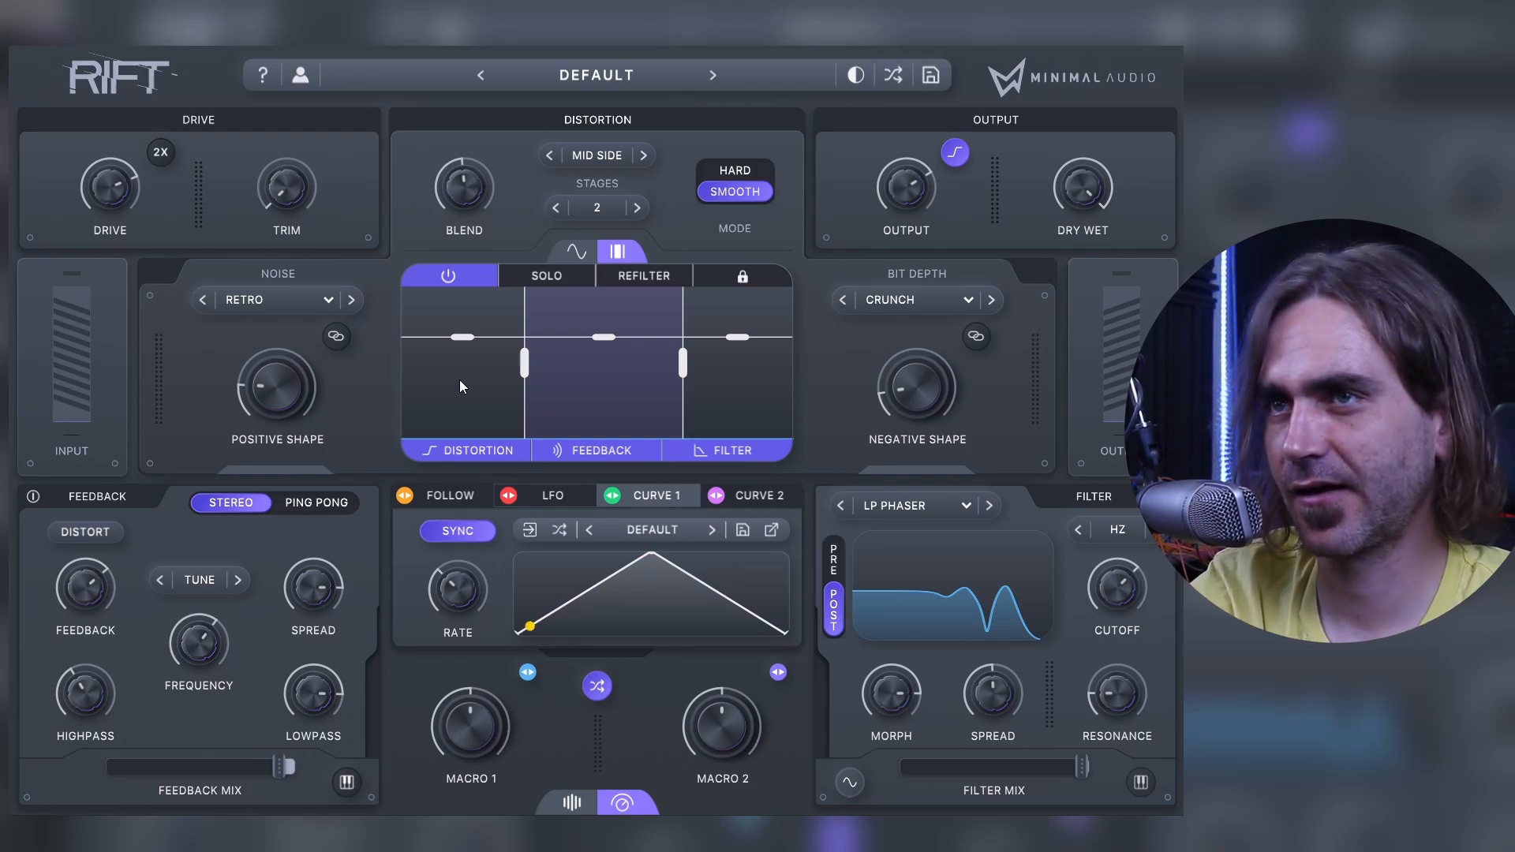
{"action": "left_click_drag", "start_coordinate": [524, 362], "coordinate": [555, 363]}
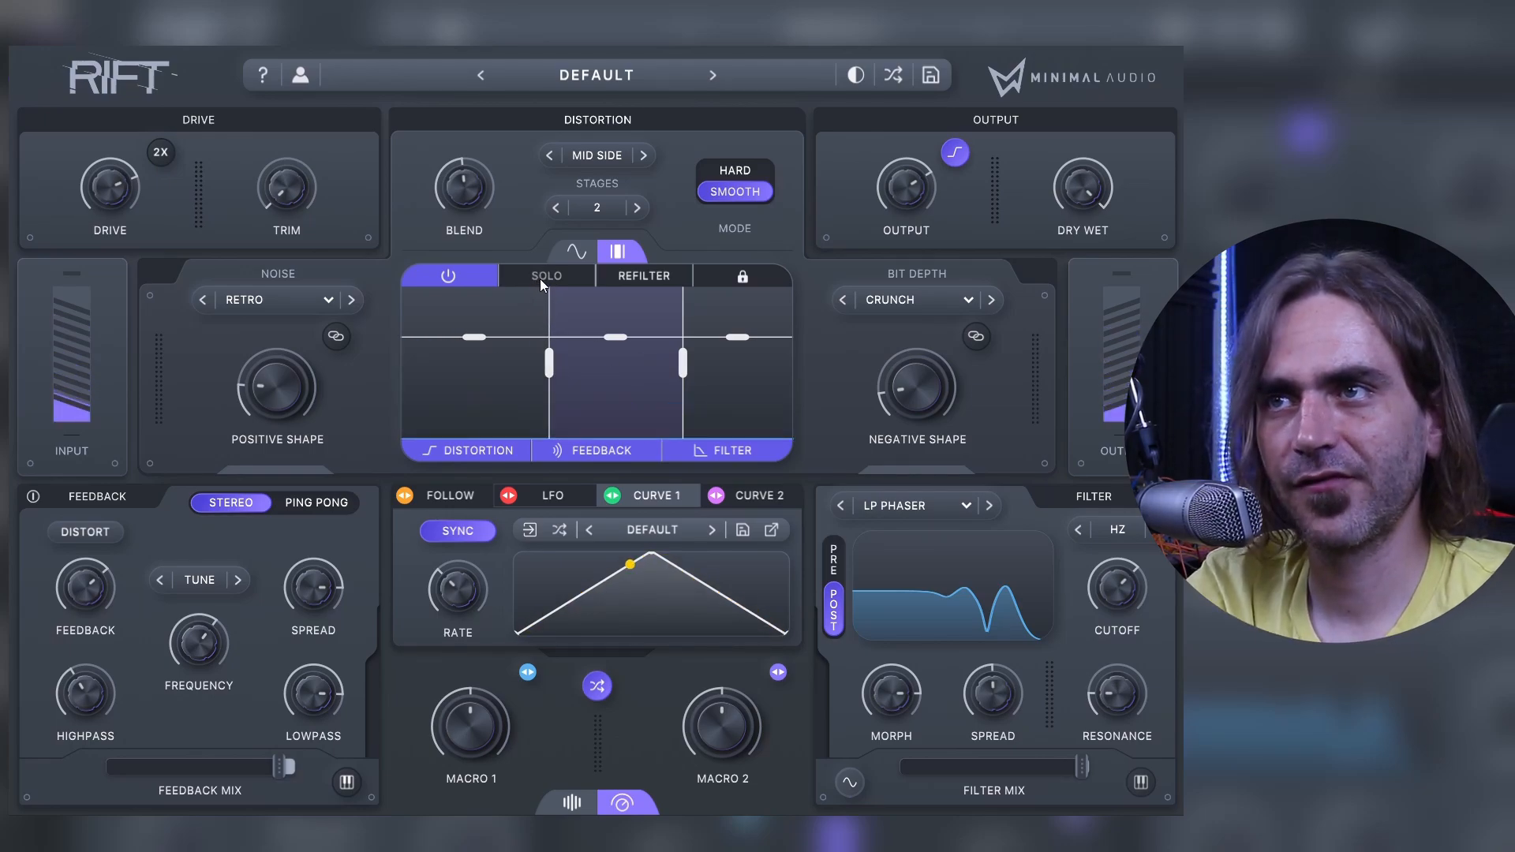
Step: Compare the middle band with Solo and Refilter toggled on and off, leaving Refilter enabled
{"action": "left_click", "coordinate": [541, 278]}
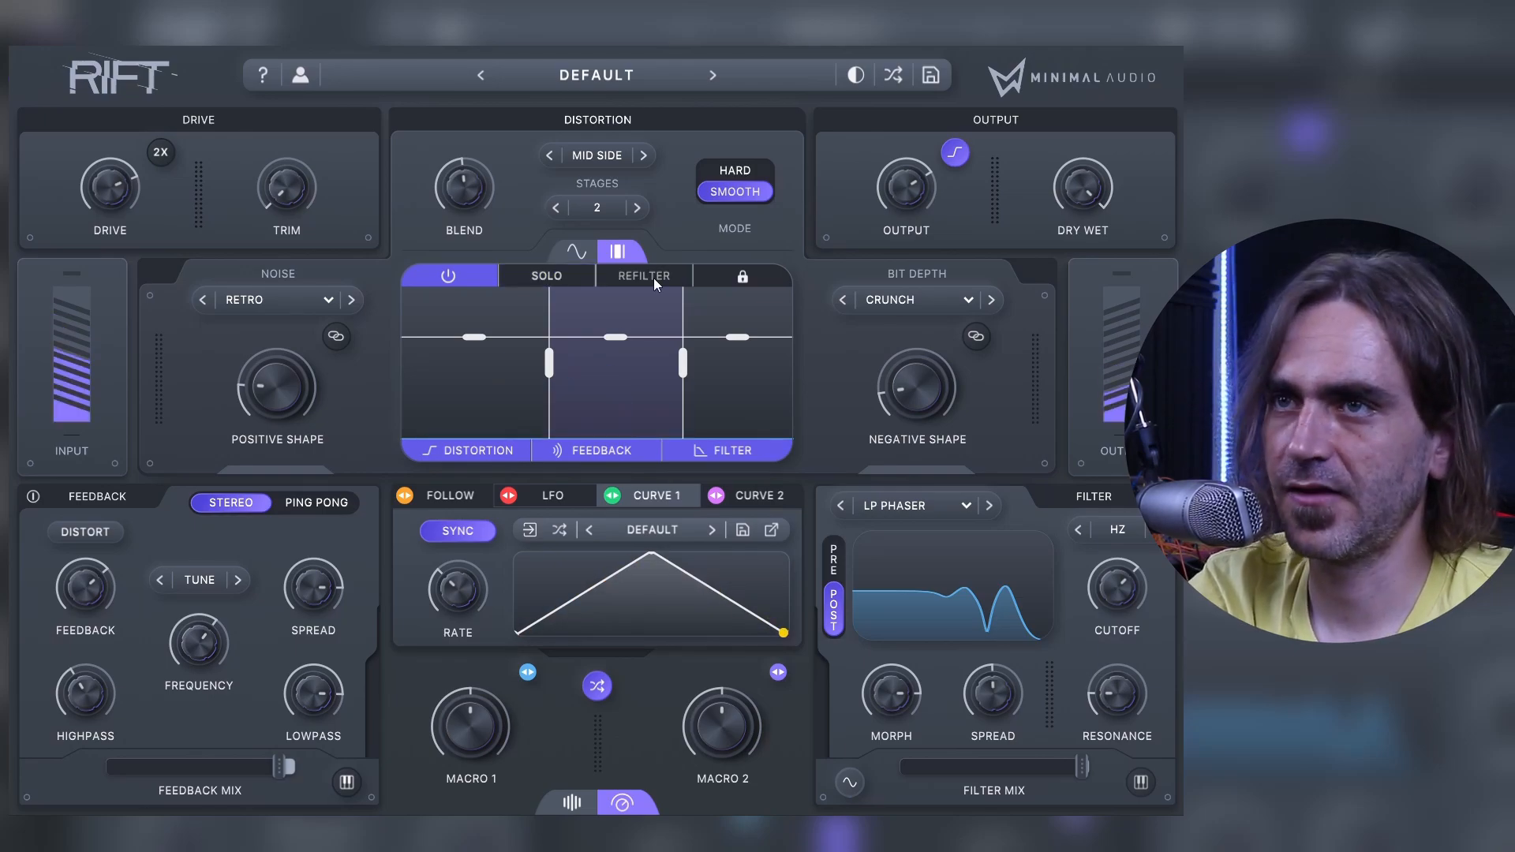
{"action": "left_click", "coordinate": [653, 278]}
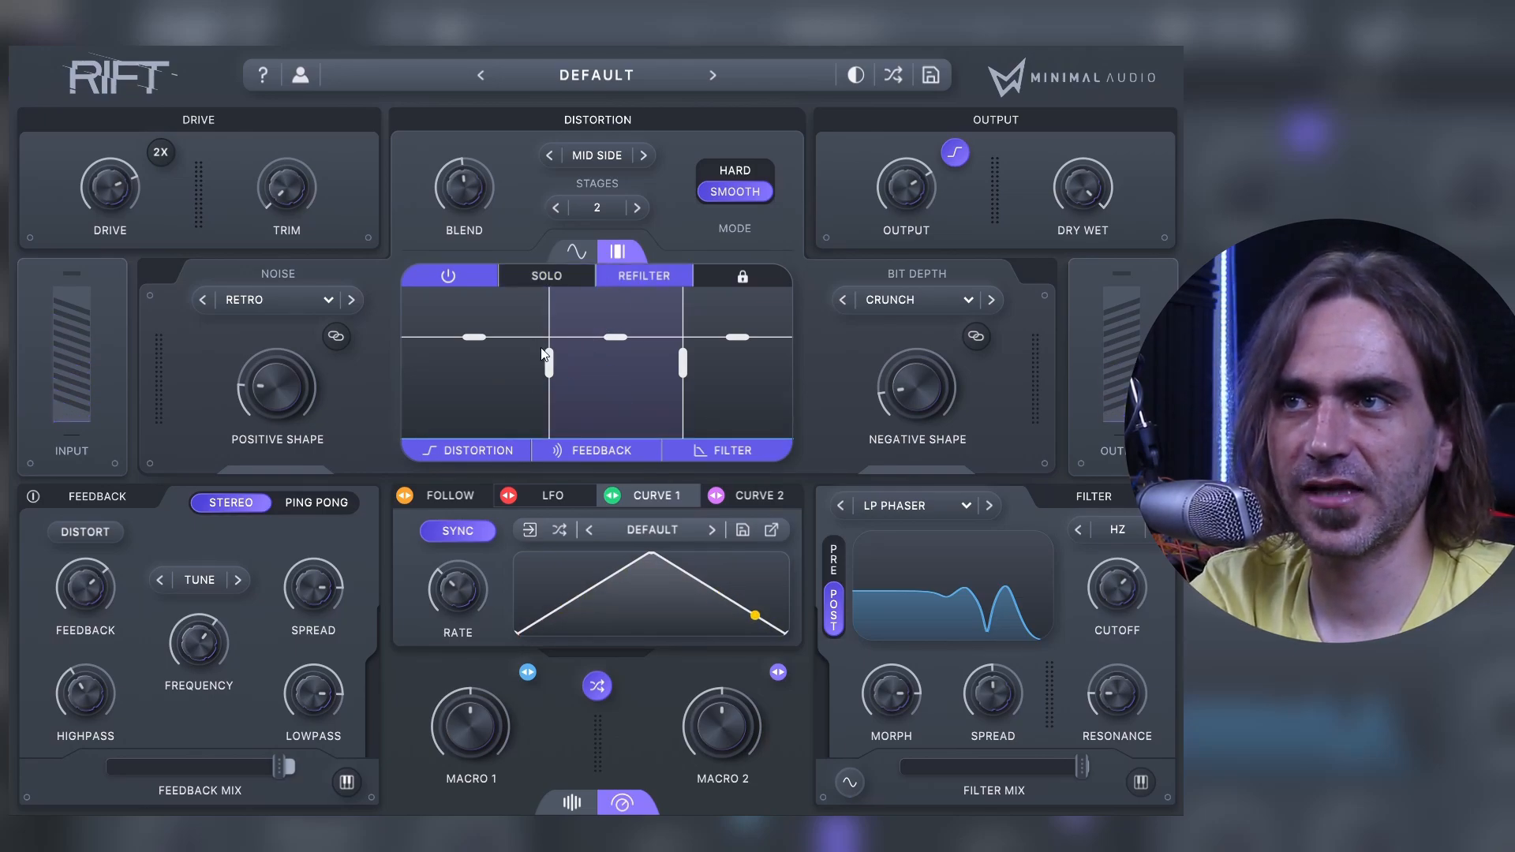
{"action": "mouse_move", "coordinate": [544, 373]}
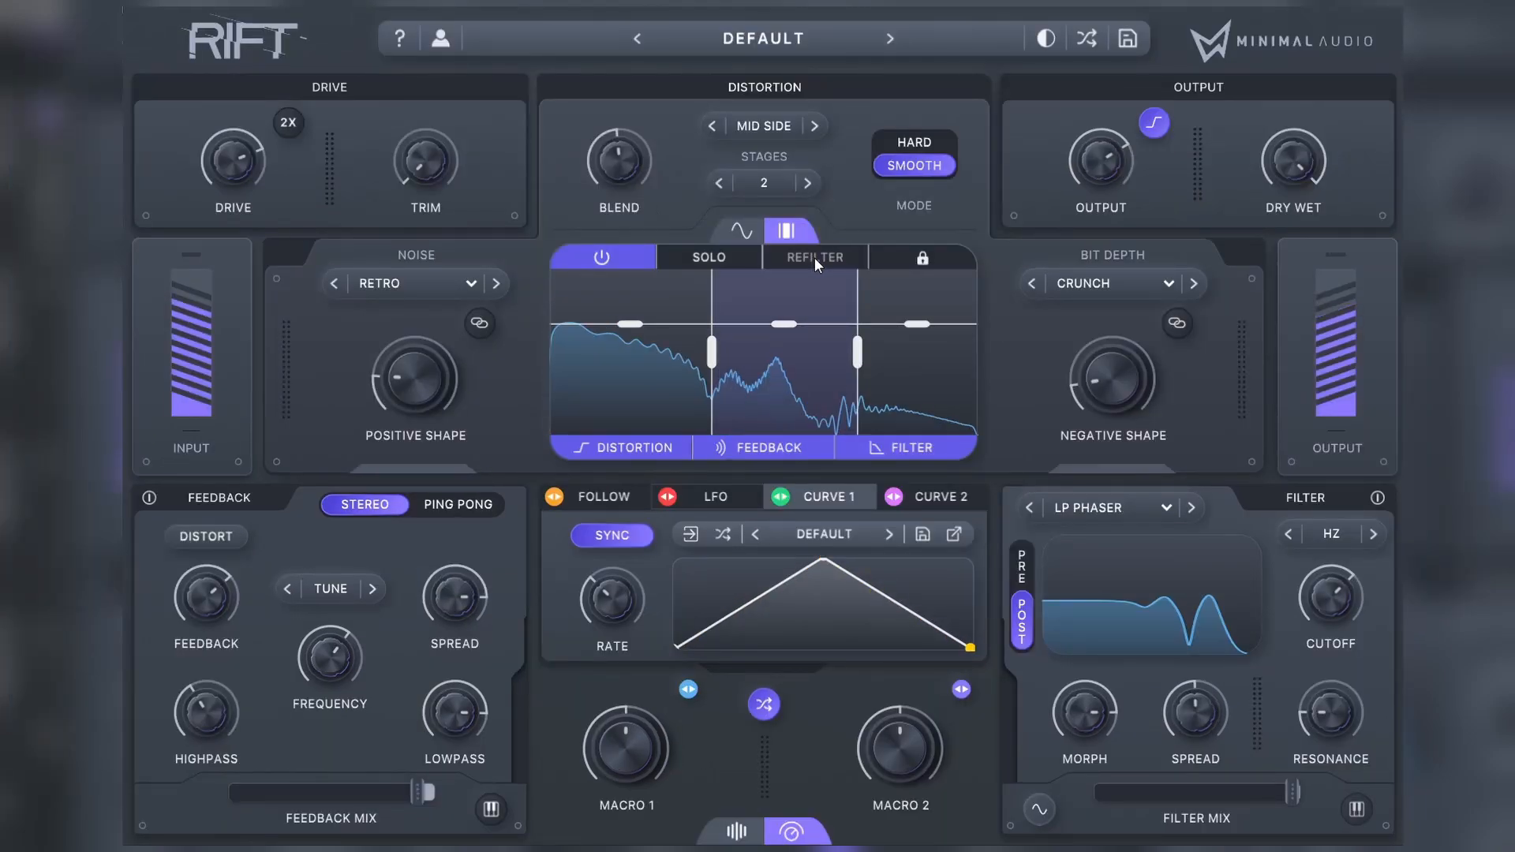
{"action": "left_click", "coordinate": [814, 257]}
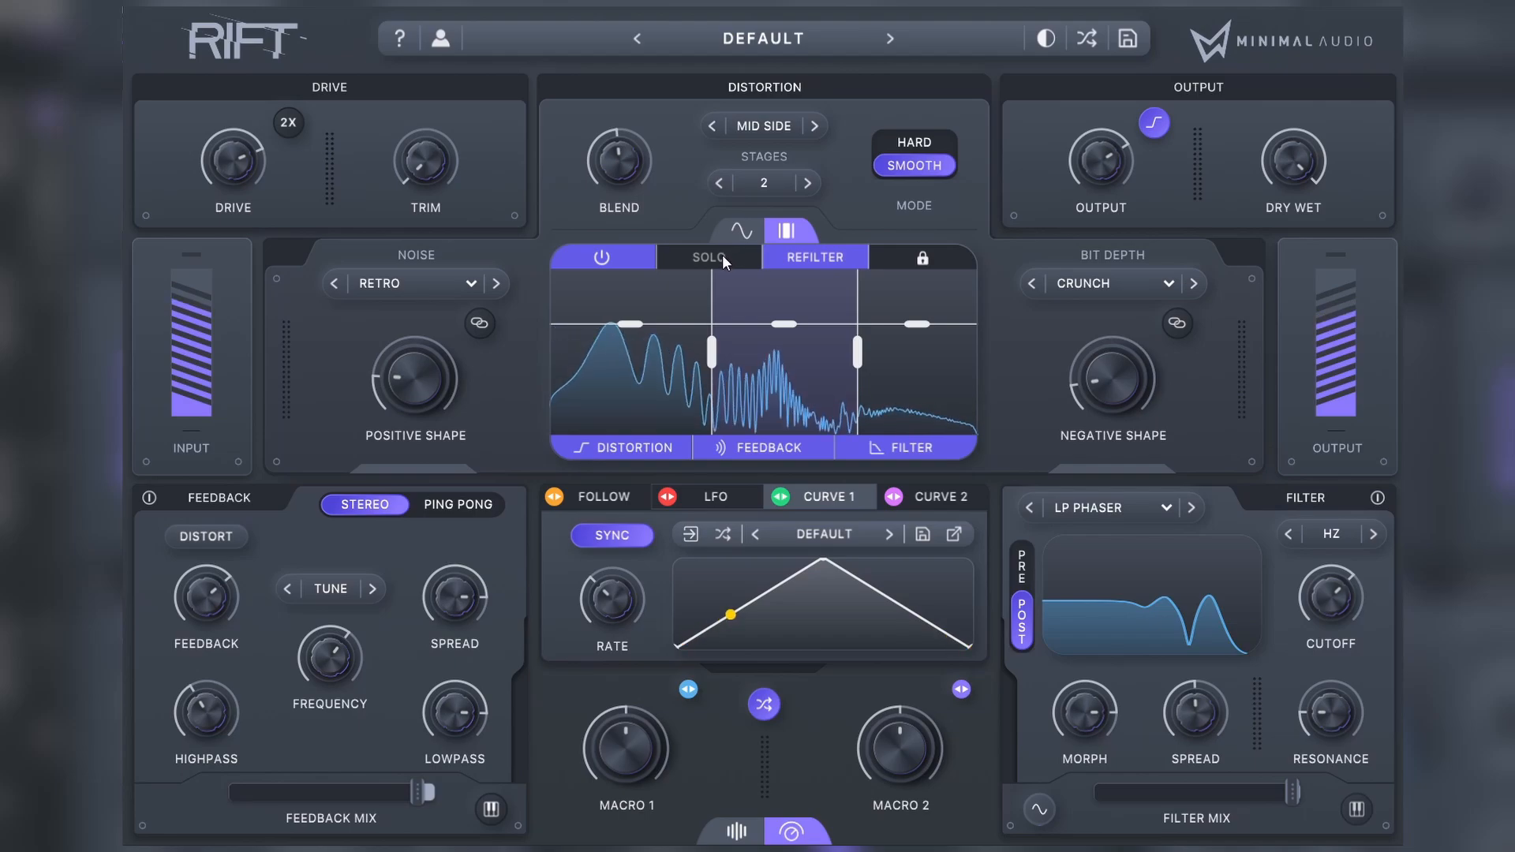
{"action": "left_click", "coordinate": [722, 256]}
{"action": "left_click", "coordinate": [803, 257]}
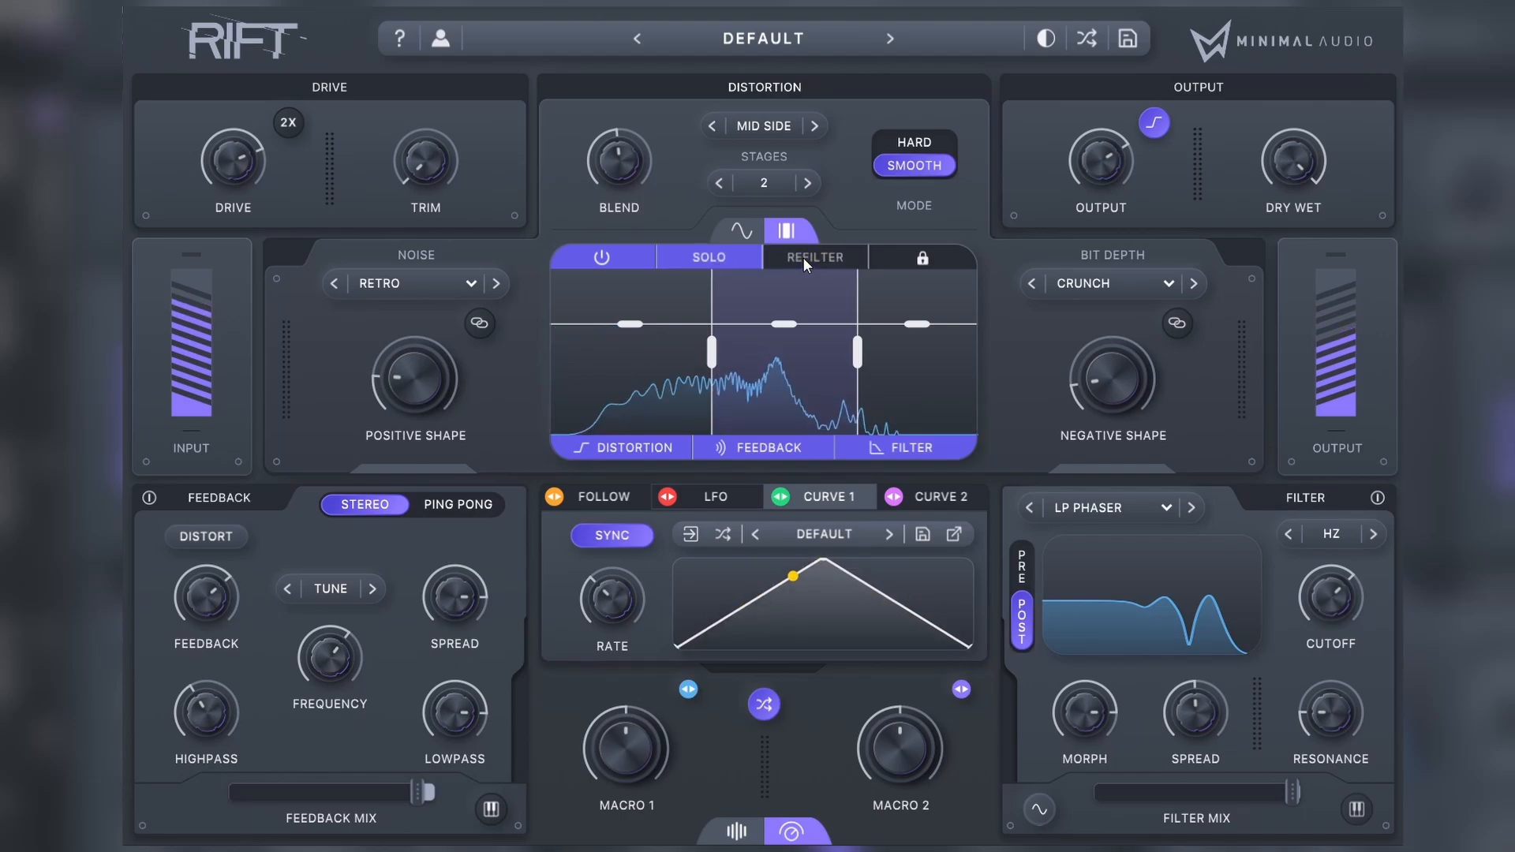
{"action": "left_click", "coordinate": [802, 258]}
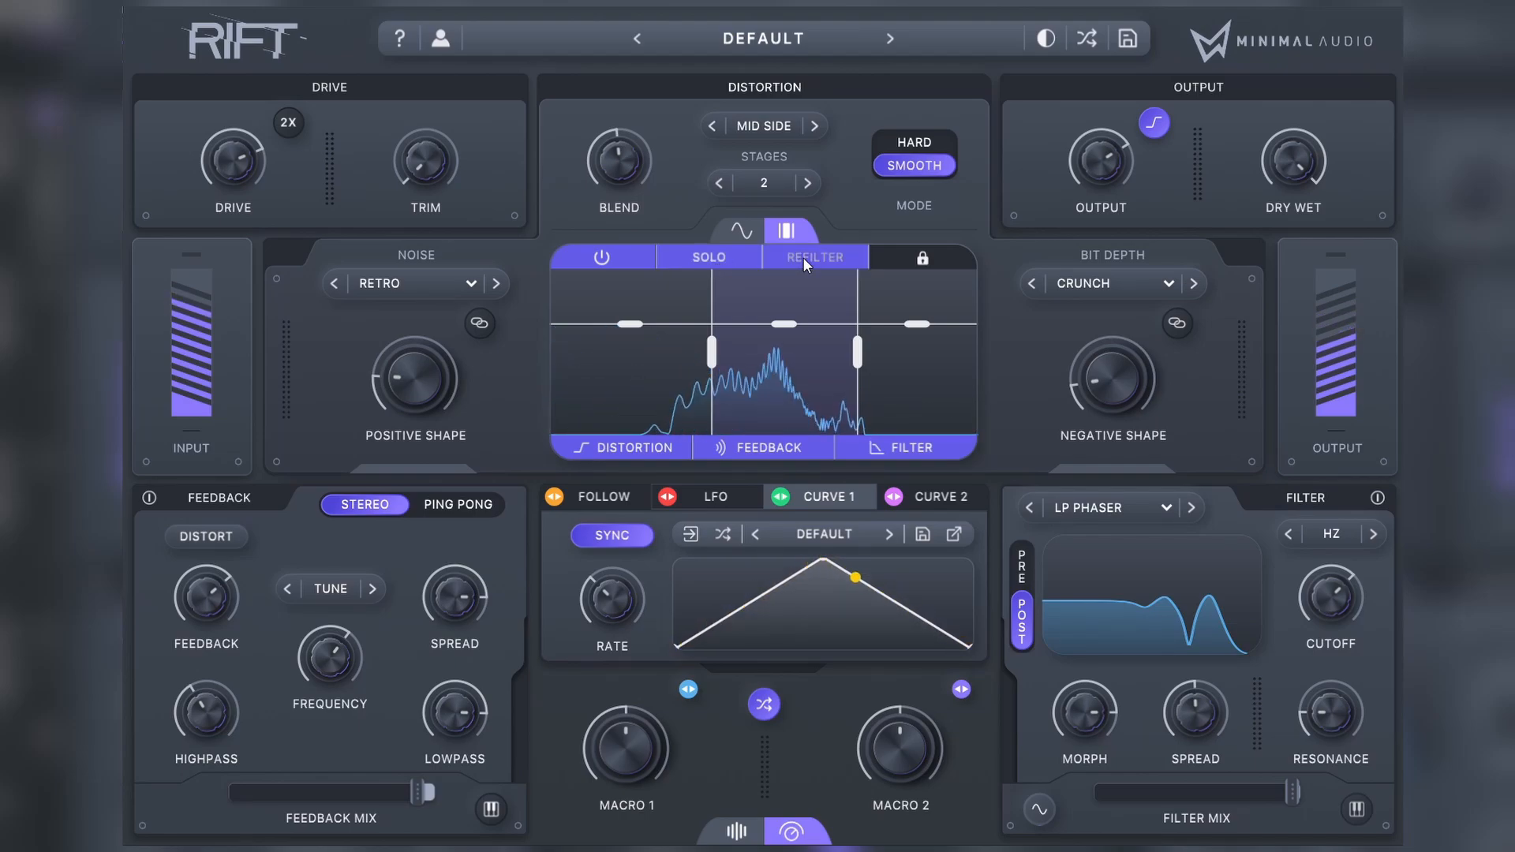
{"action": "left_click", "coordinate": [803, 257]}
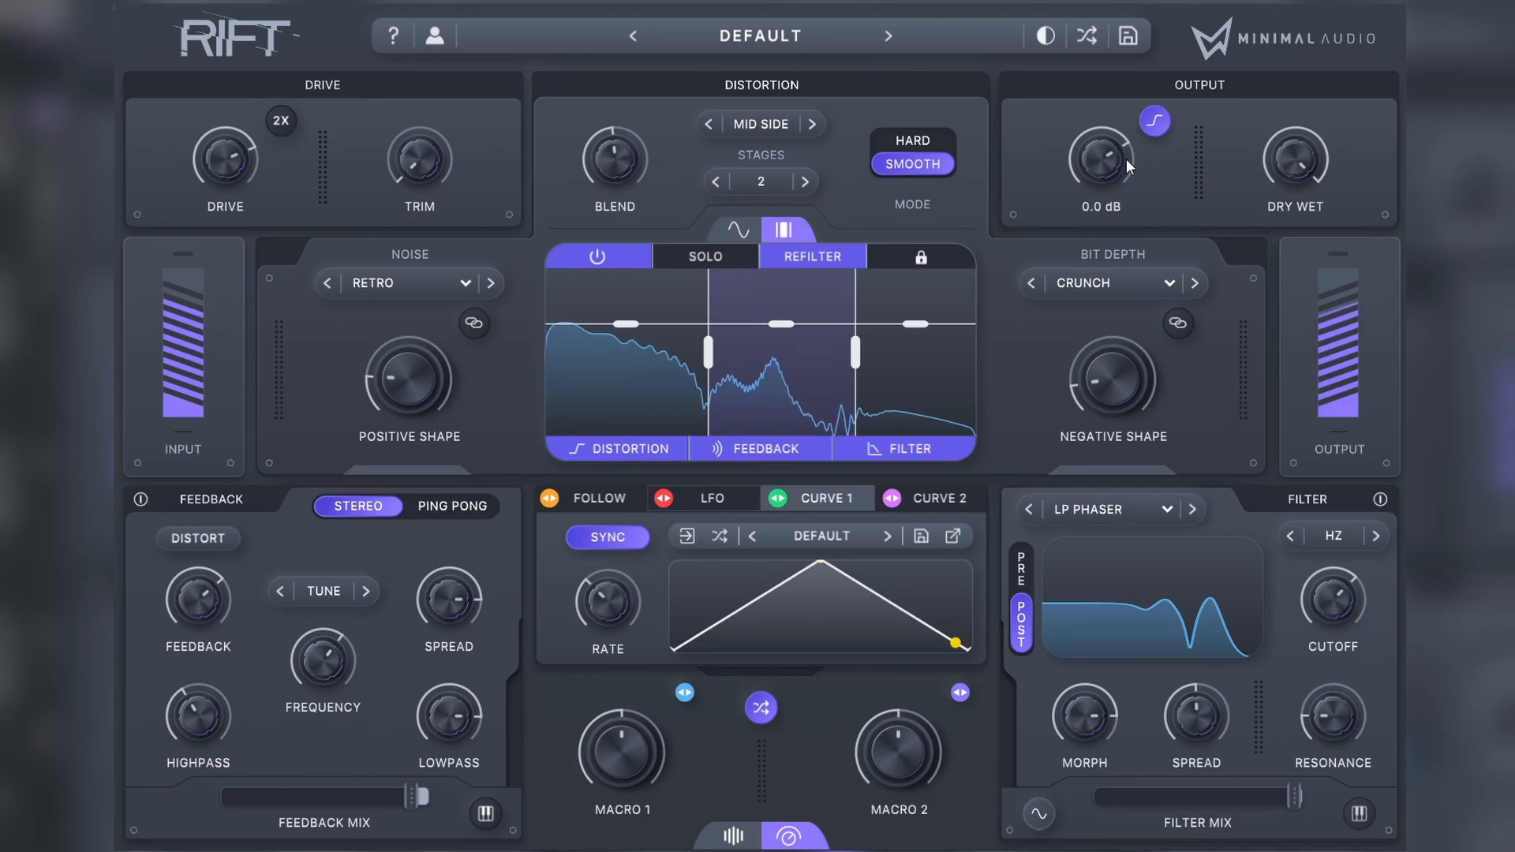
Step: Raise the distortion stages to 4 and lower the LP Phaser filter's cutoff
{"action": "left_click", "coordinate": [639, 208]}
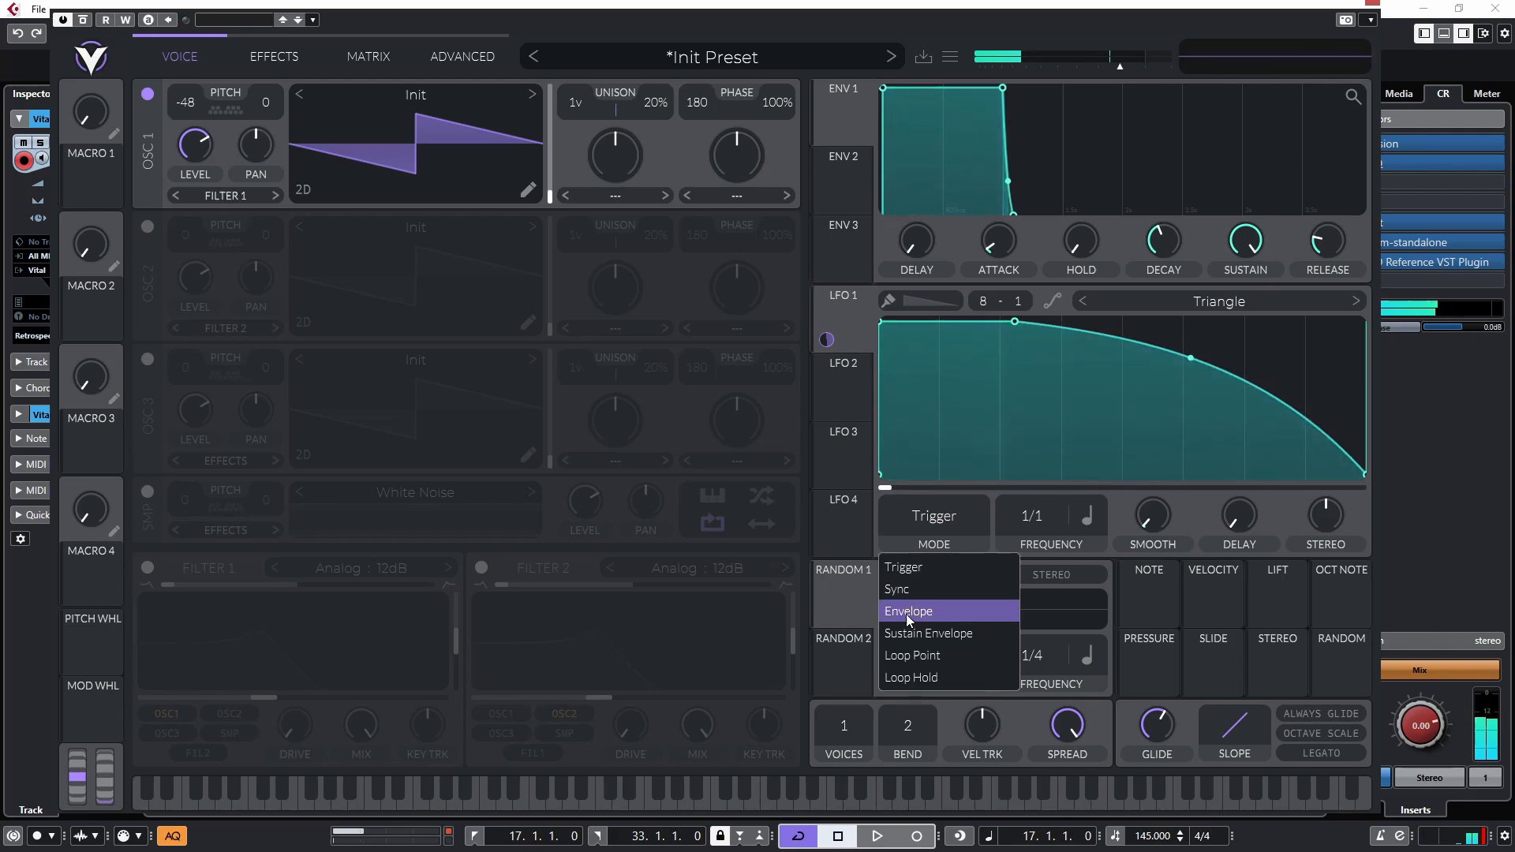
{"action": "left_click", "coordinate": [931, 611]}
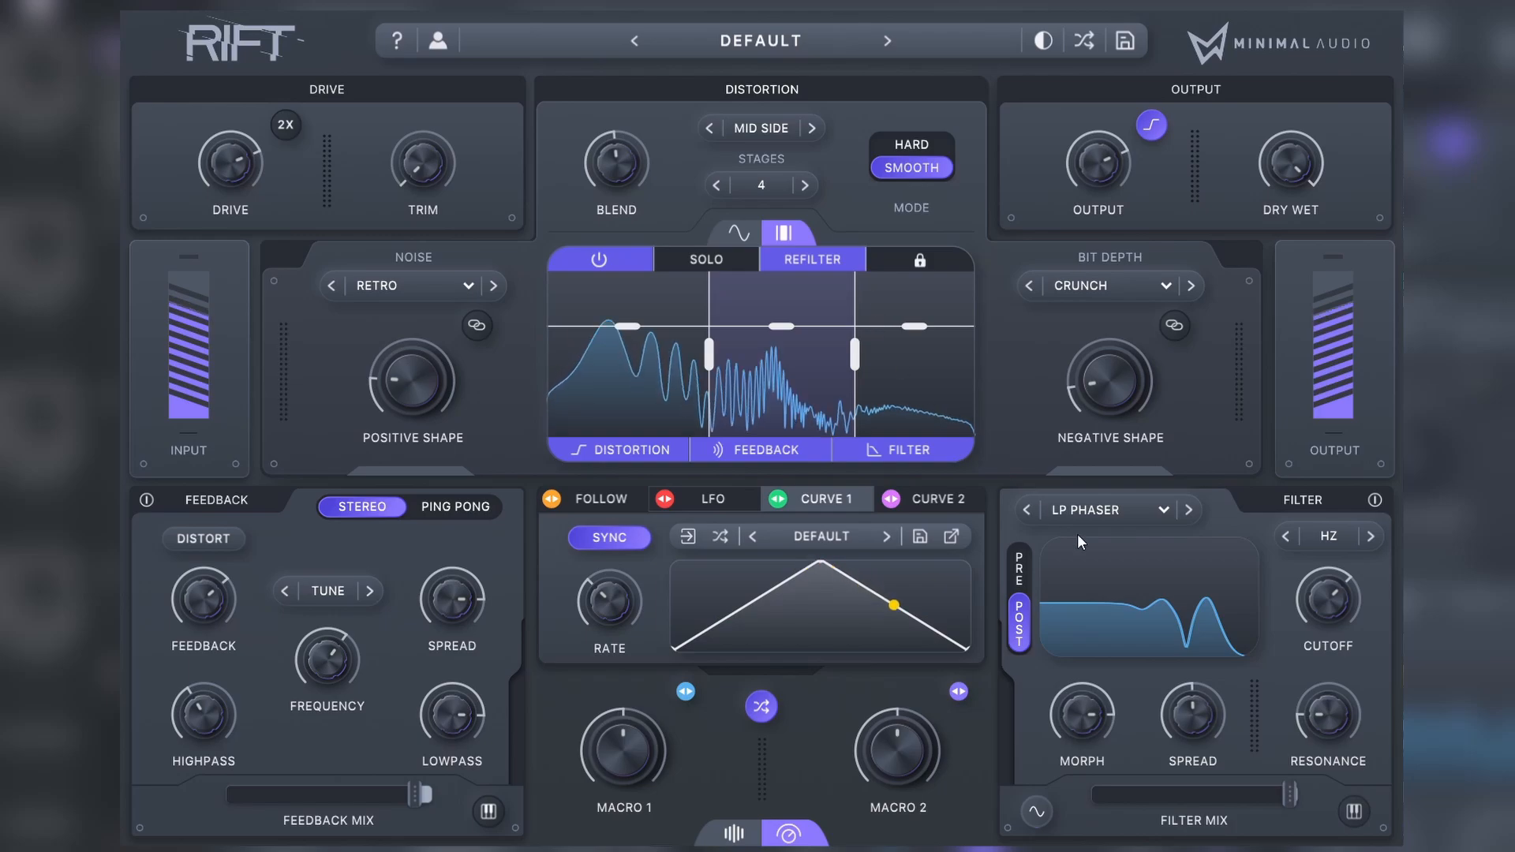
{"action": "left_click_drag", "start_coordinate": [1345, 595], "coordinate": [1257, 625]}
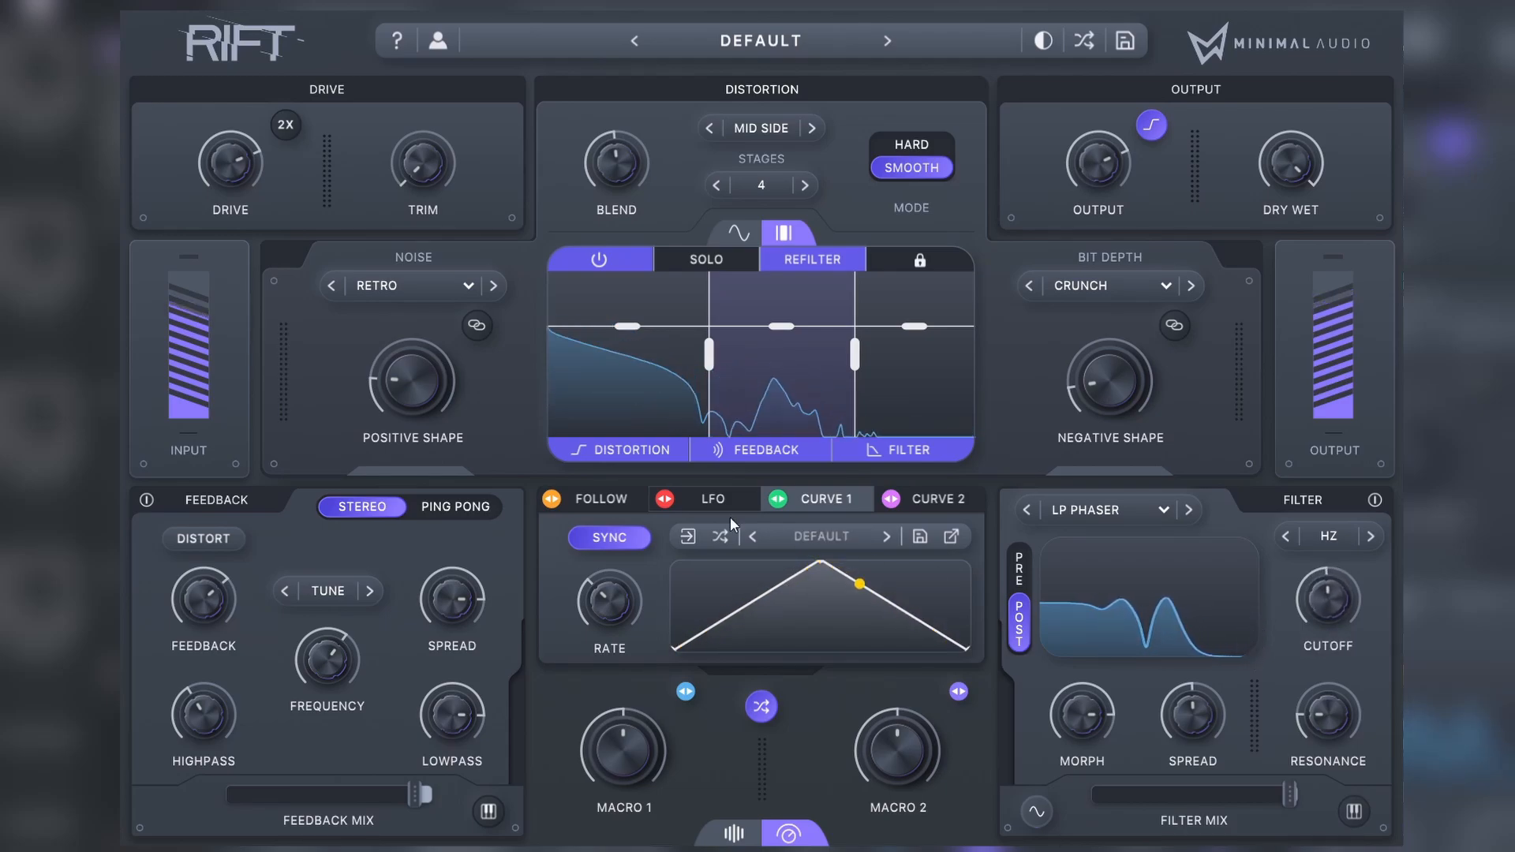
Step: Assign the LFO to modulate the filter cutoff and raise its Randomize amount to maximum
{"action": "left_click", "coordinate": [705, 498]}
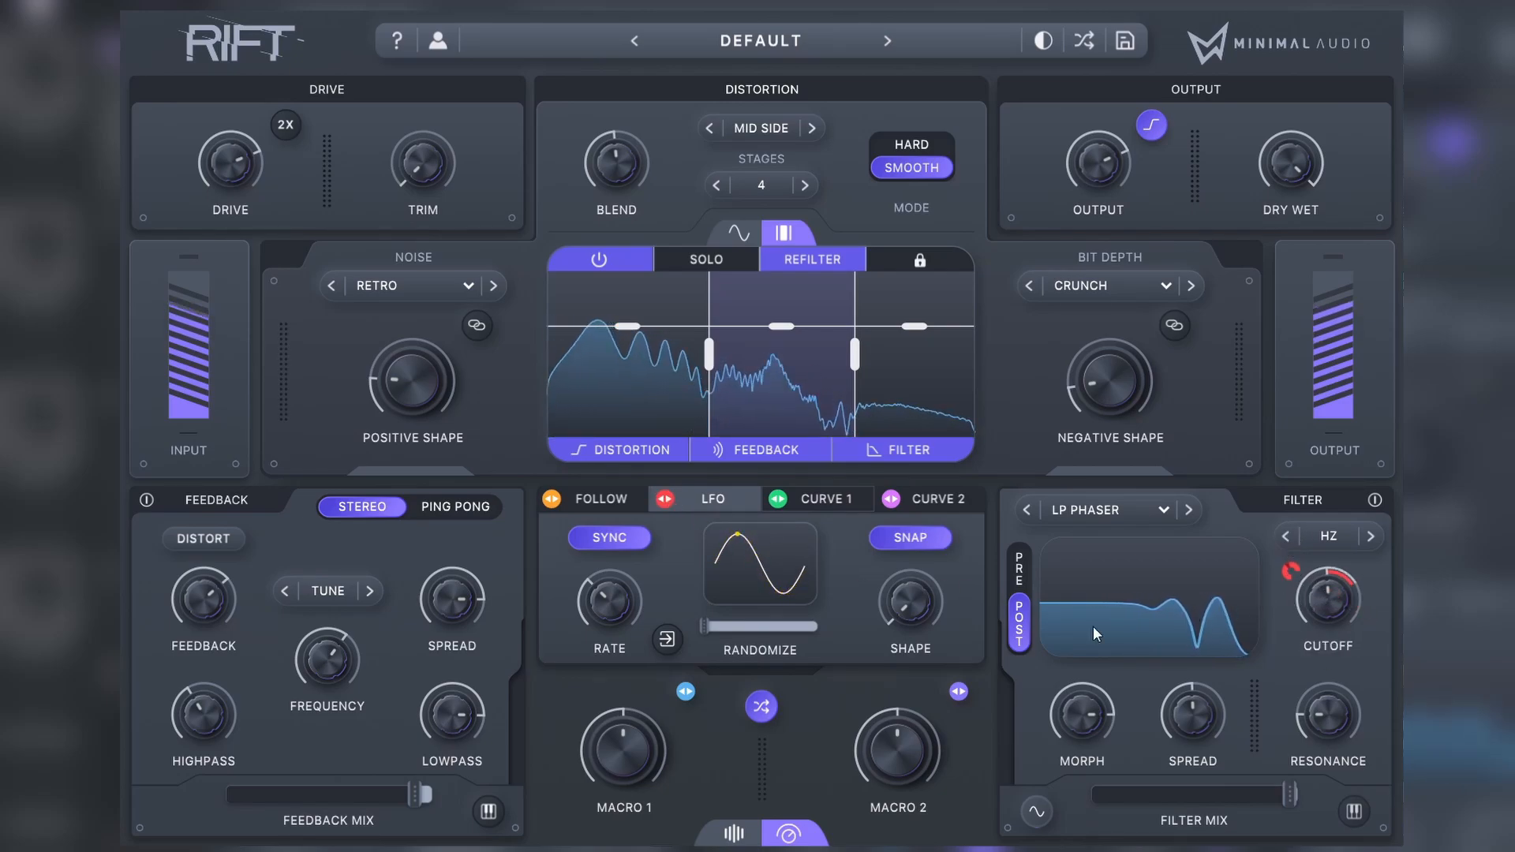
{"action": "left_click_drag", "start_coordinate": [713, 633], "coordinate": [817, 626]}
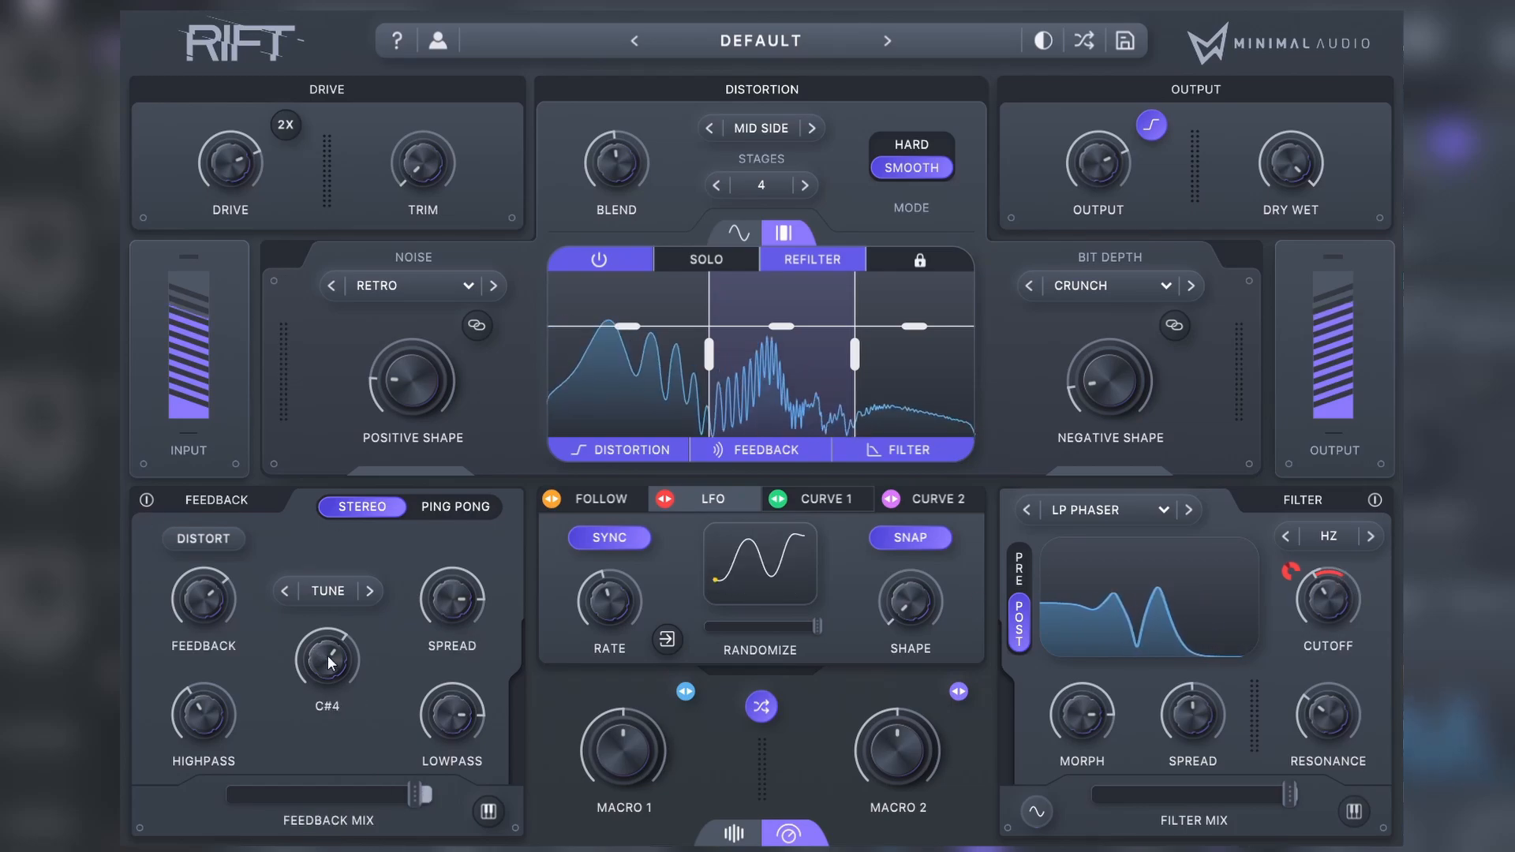
Step: Modulate the feedback frequency and feedback amount with Curve 1, reshaping the curve into a decay that starts at its peak
{"action": "left_click", "coordinate": [820, 499]}
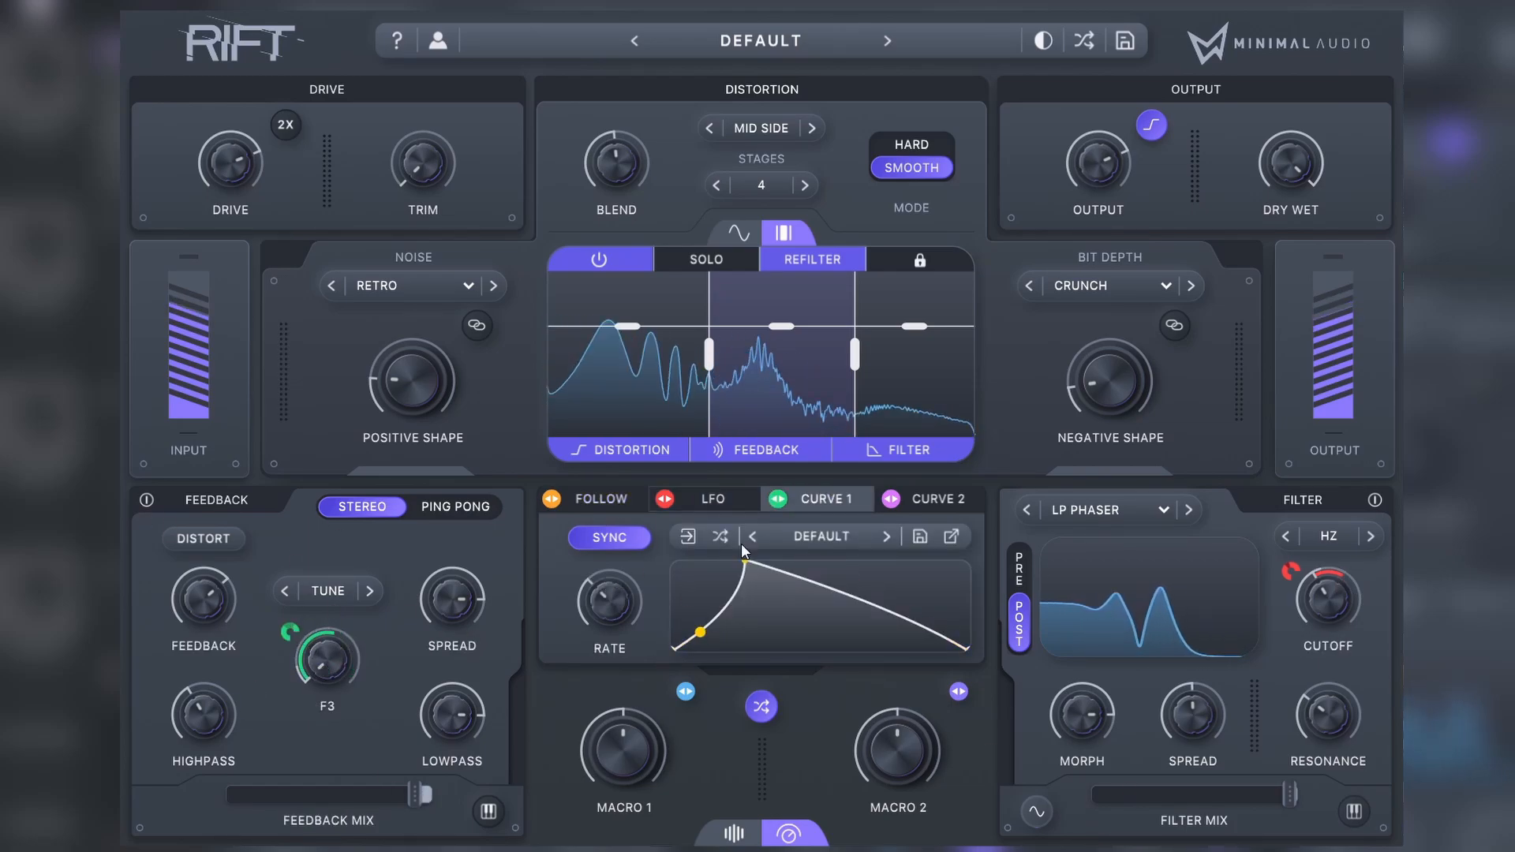
{"action": "left_click_drag", "start_coordinate": [743, 550], "coordinate": [672, 552]}
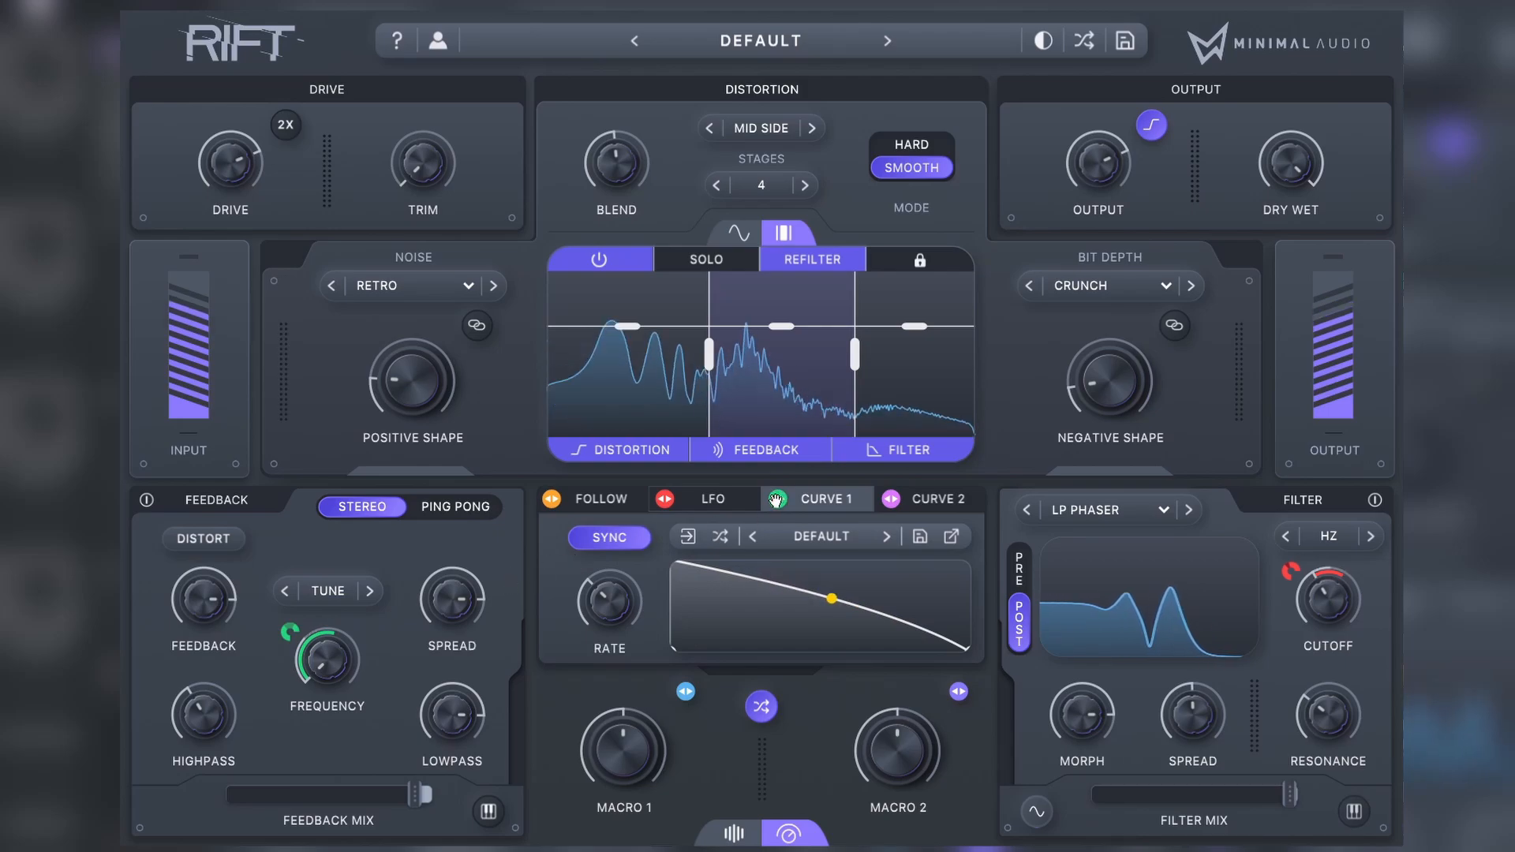
{"action": "left_click_drag", "start_coordinate": [195, 600], "coordinate": [175, 620]}
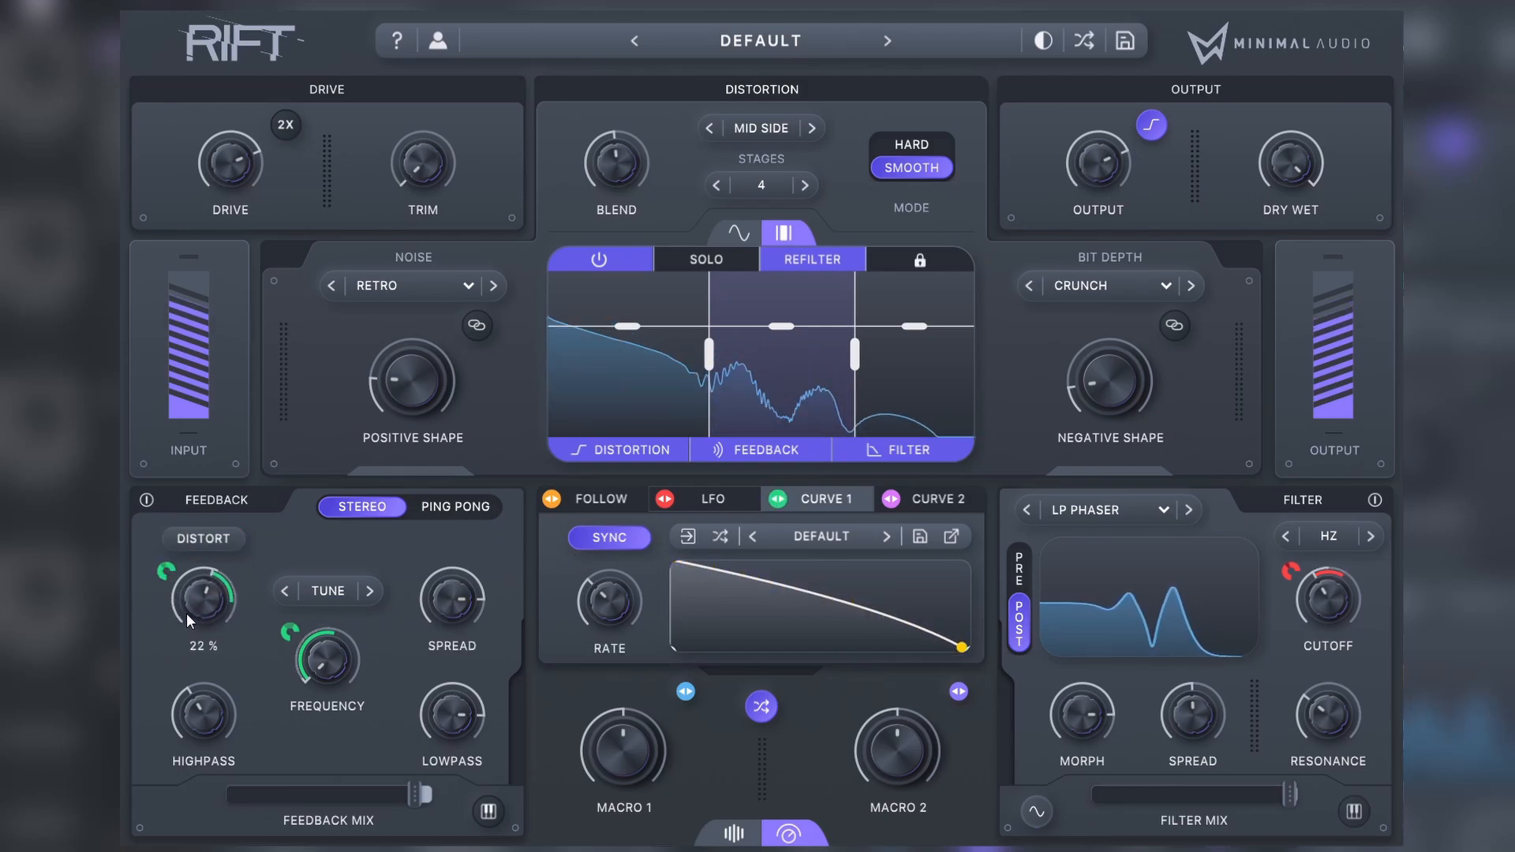
{"action": "mouse_move", "coordinate": [474, 604]}
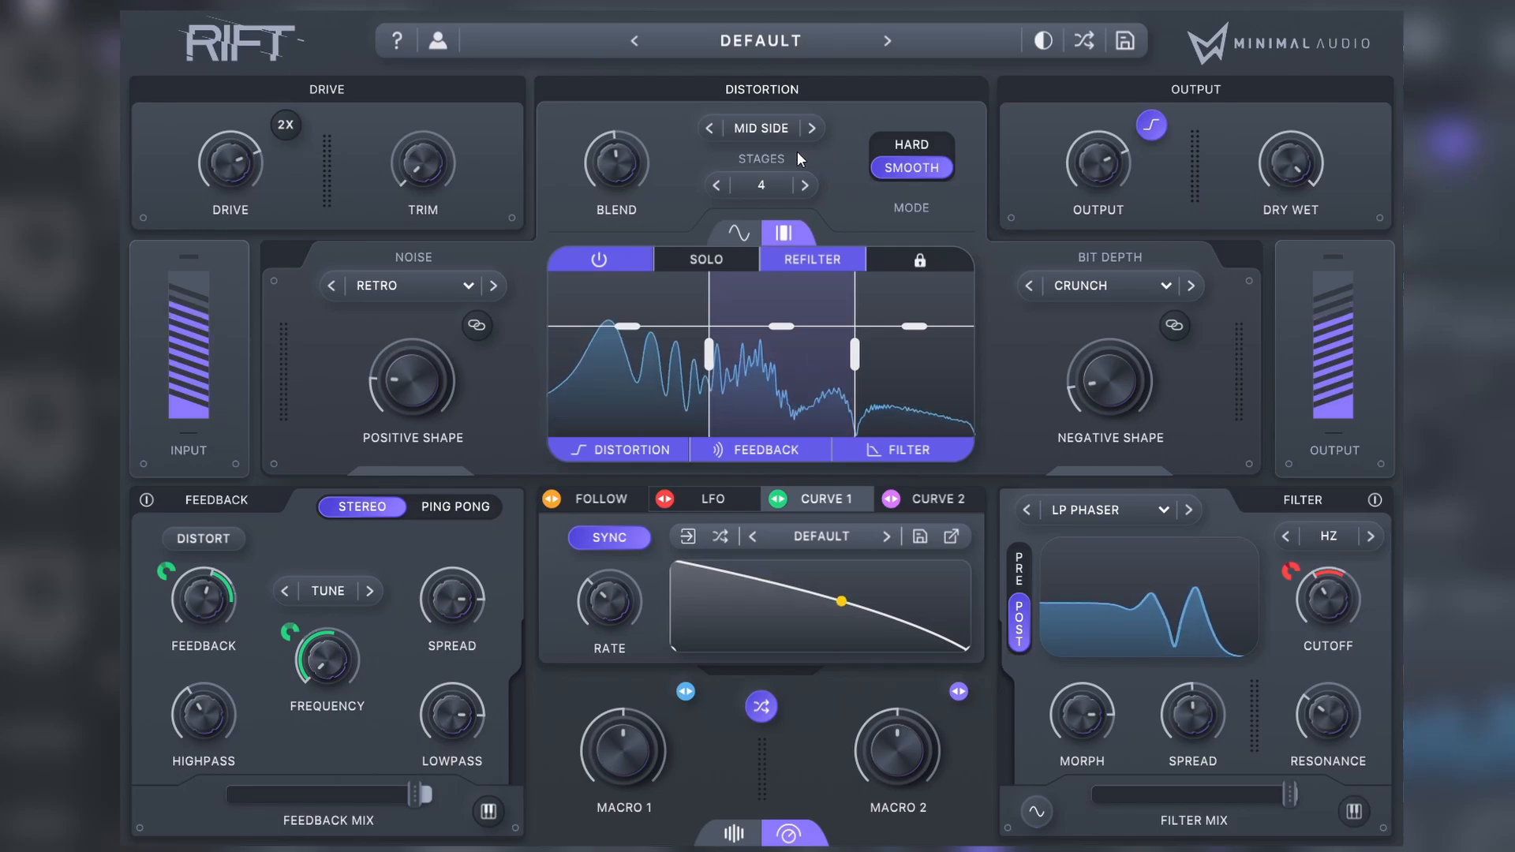
Step: Raise the distortion stages to 6 and increase both the positive and negative shape amounts
{"action": "left_click", "coordinate": [804, 186]}
{"action": "left_click", "coordinate": [803, 186]}
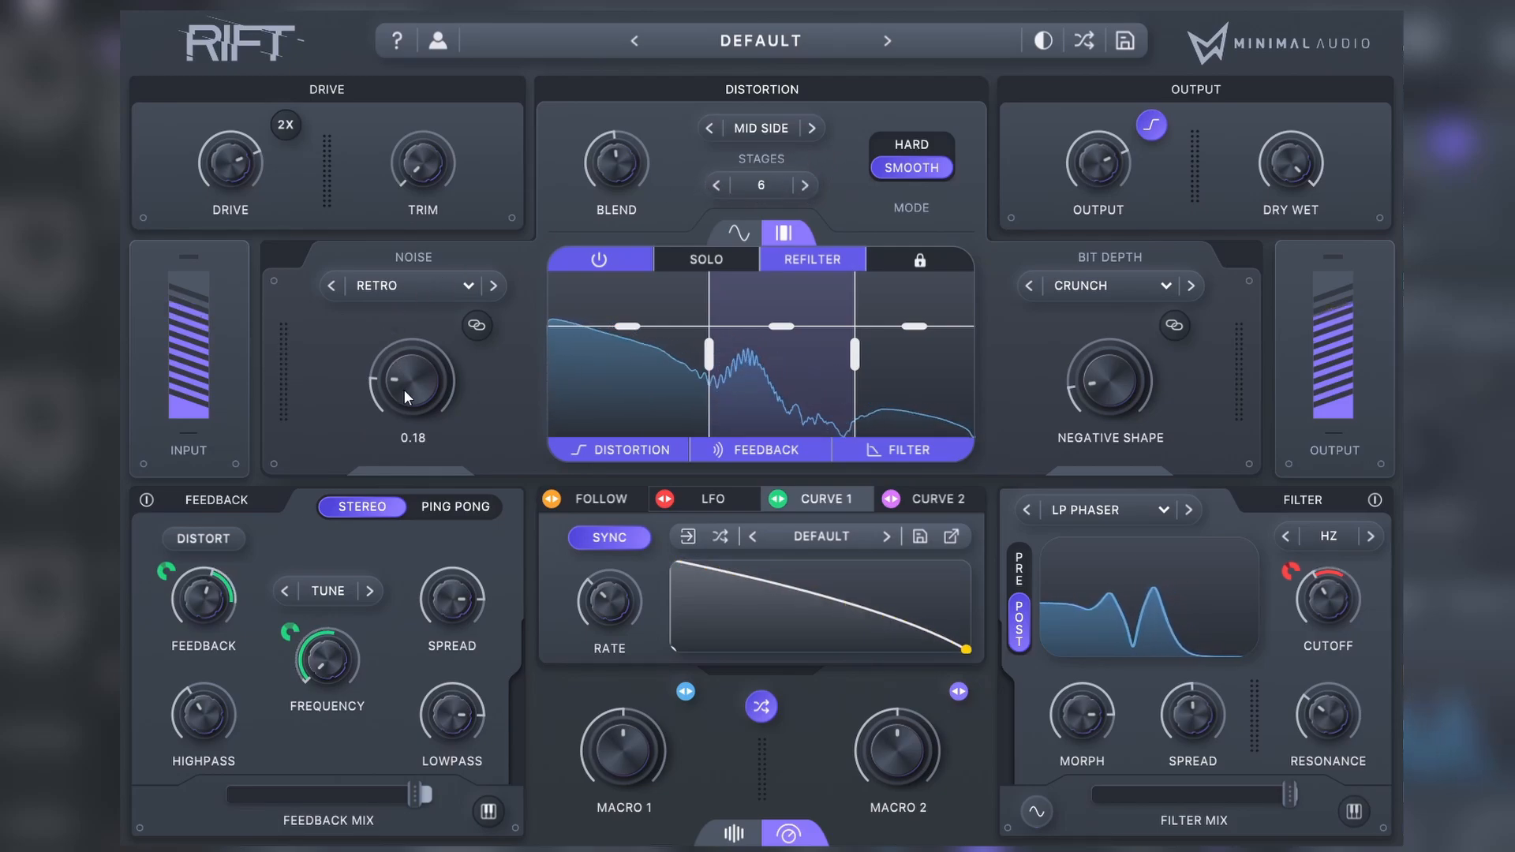
{"action": "left_click_drag", "start_coordinate": [404, 389], "coordinate": [413, 327]}
{"action": "left_click_drag", "start_coordinate": [1104, 399], "coordinate": [1153, 310]}
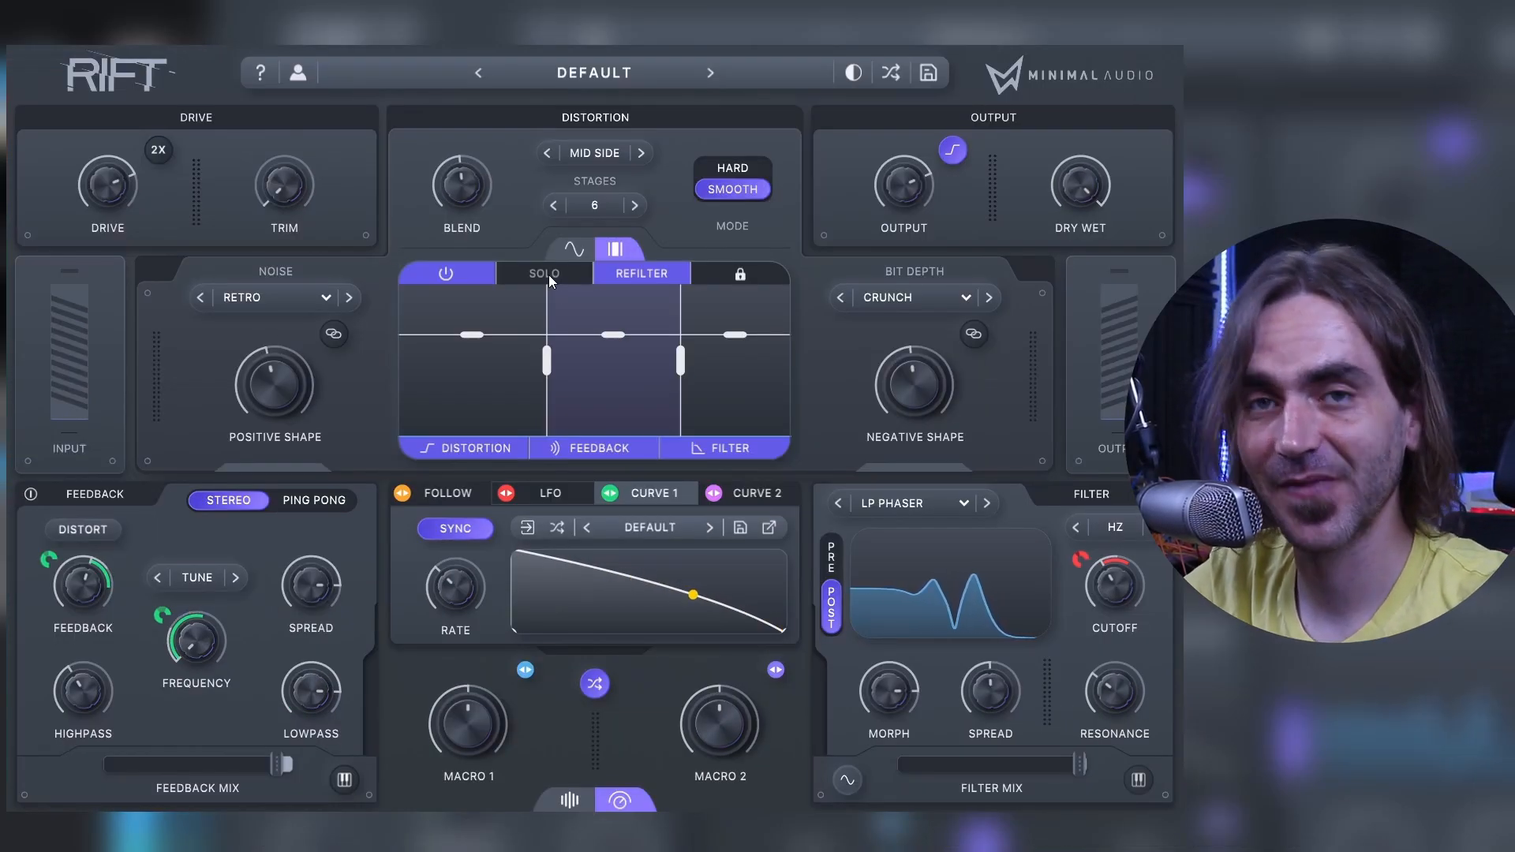
Step: Compare the middle band with its distortion, feedback and filter processing switched off and on, leaving only distortion bypassed
{"action": "left_click", "coordinate": [478, 447]}
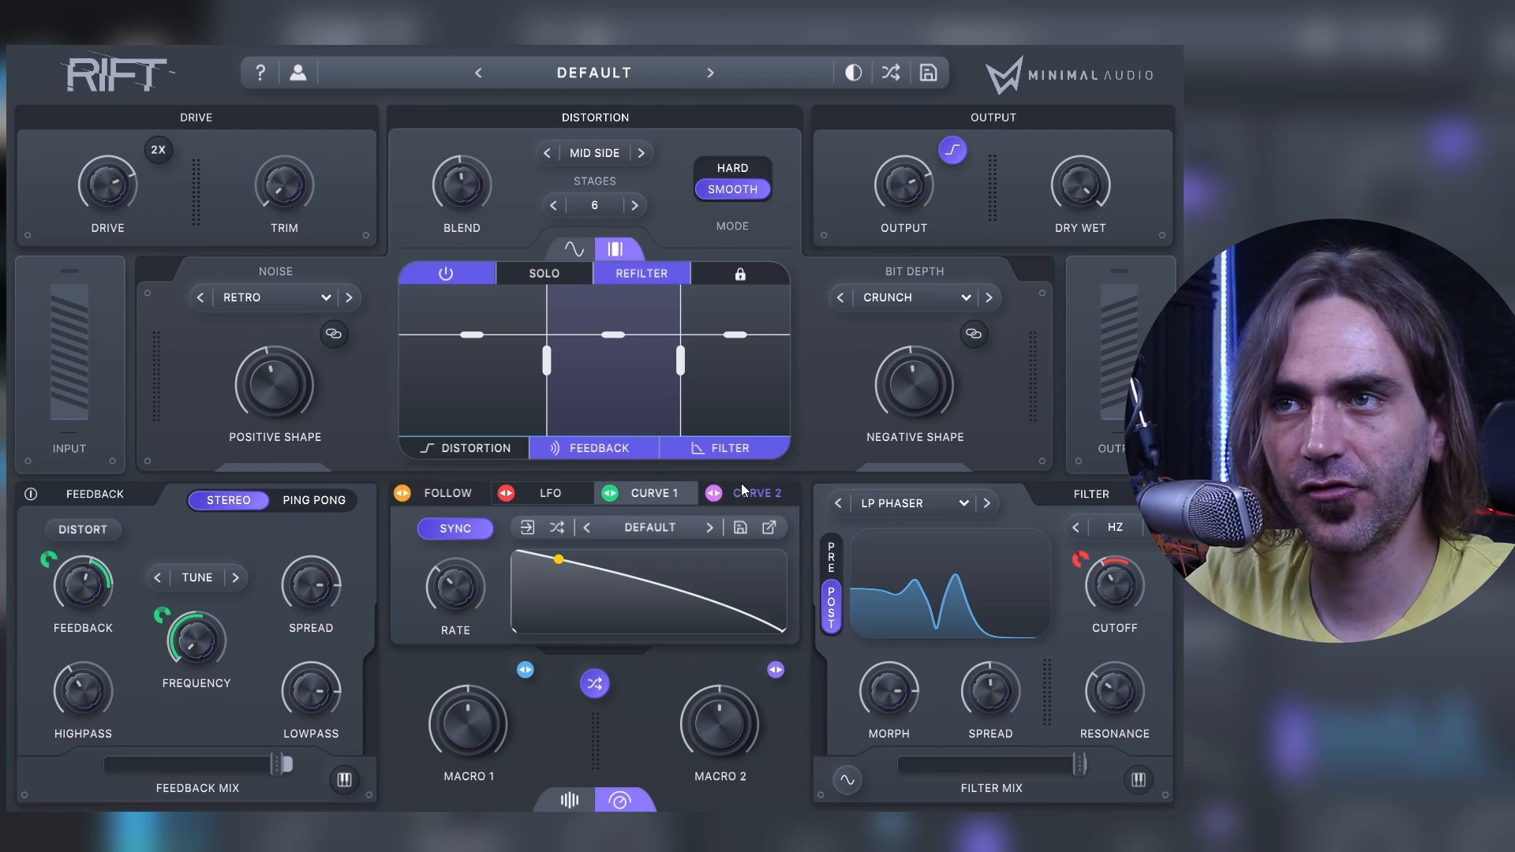
{"action": "left_click", "coordinate": [649, 452]}
{"action": "left_click", "coordinate": [684, 451]}
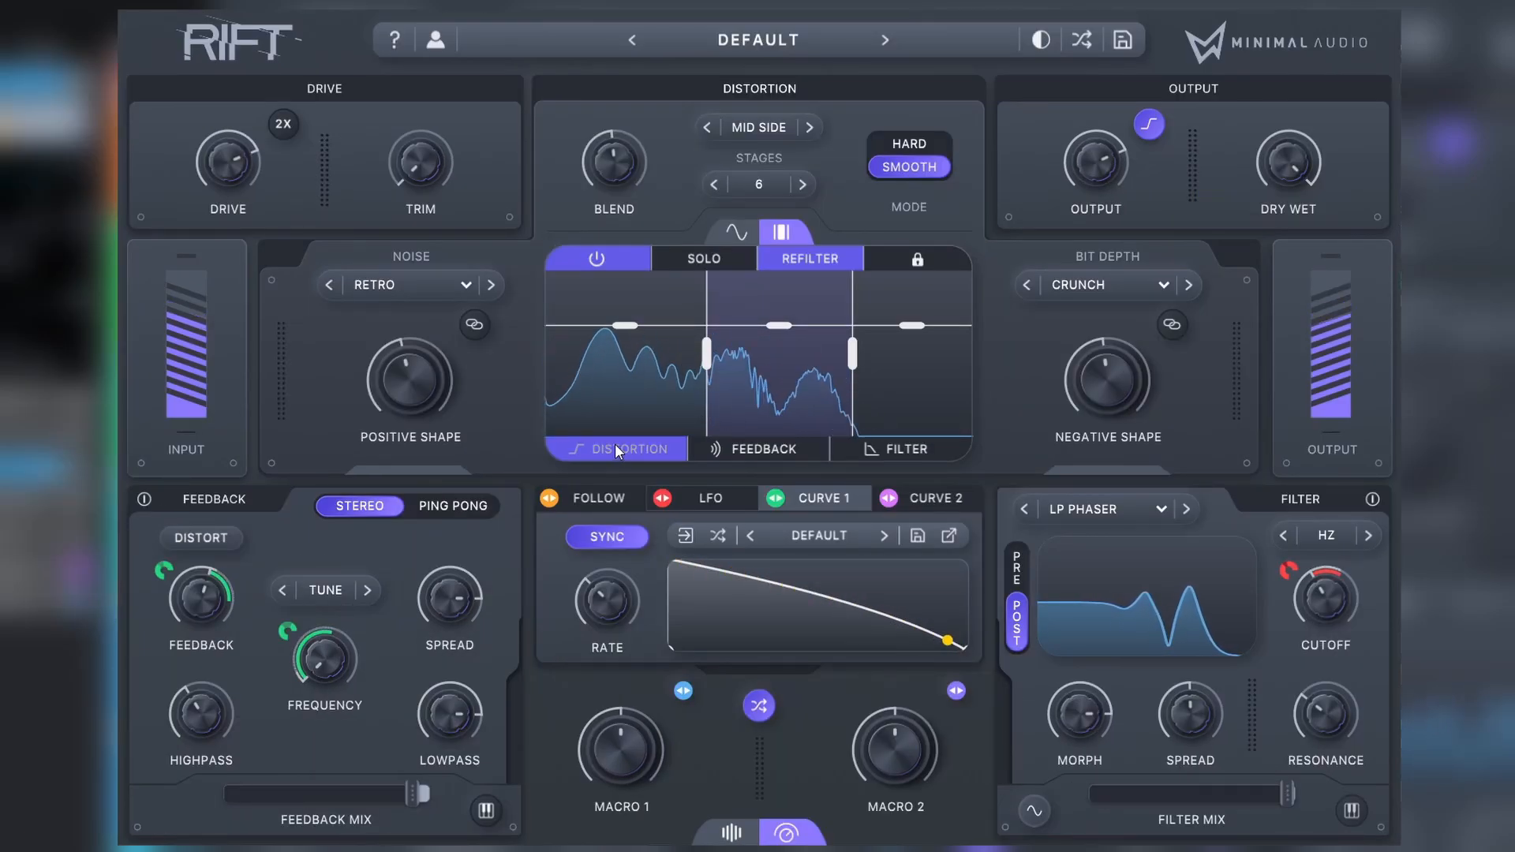
{"action": "left_click", "coordinate": [662, 444]}
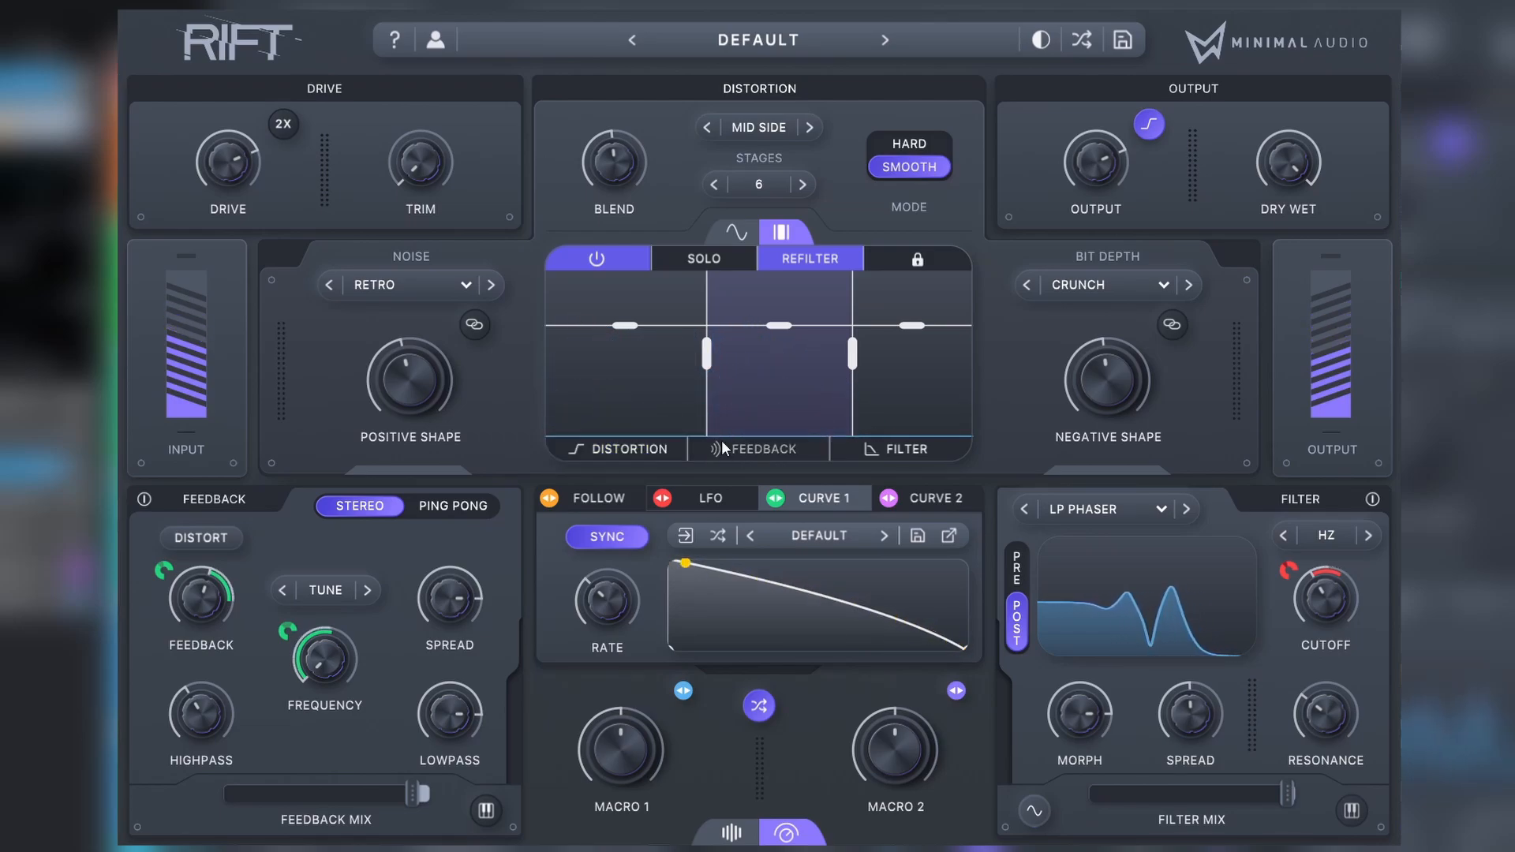
{"action": "left_click", "coordinate": [898, 448]}
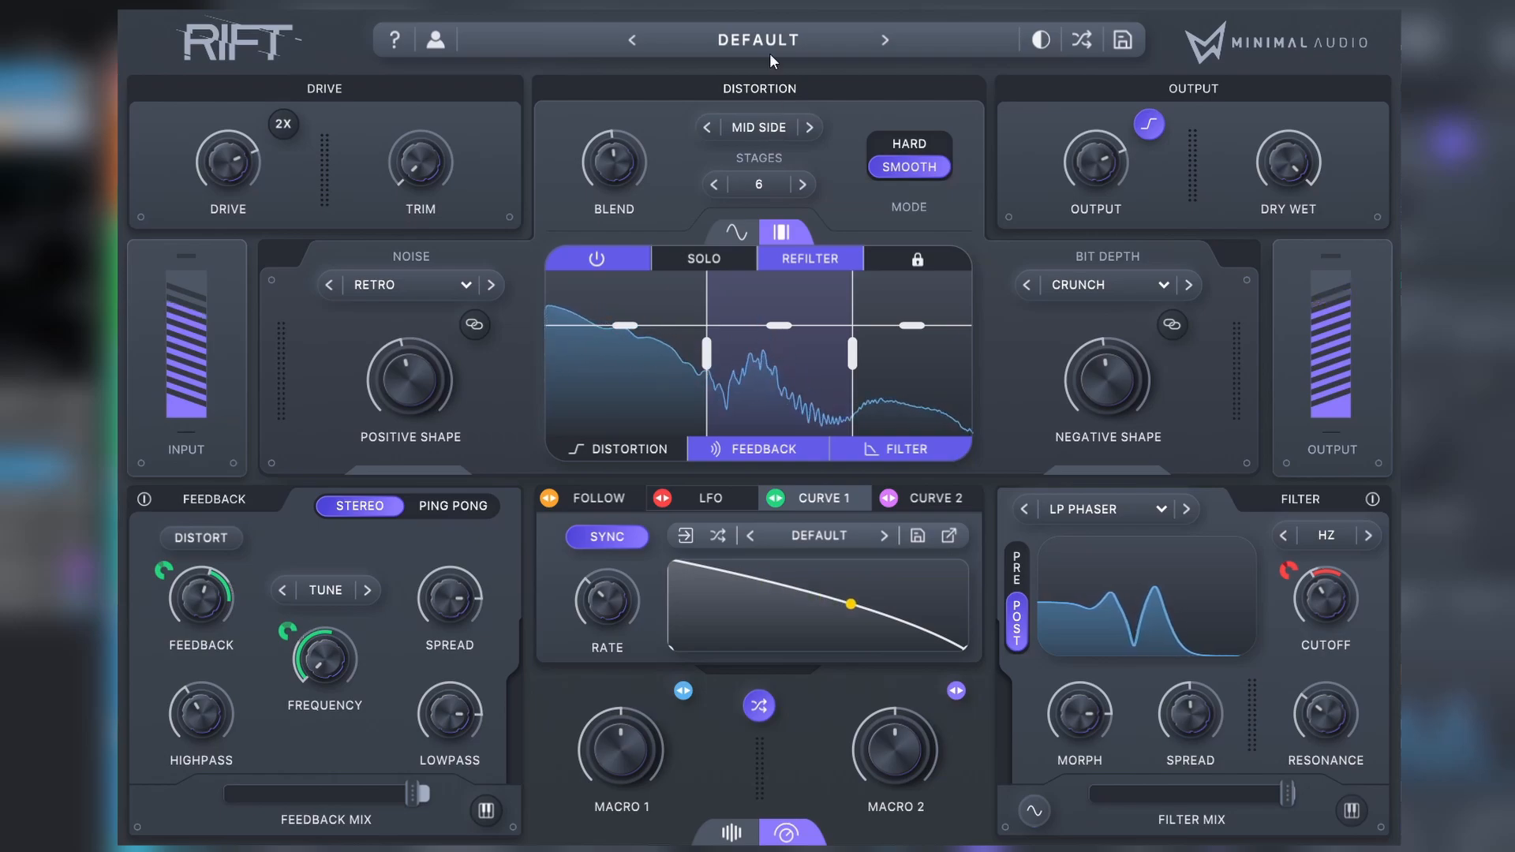
Step: Limit the middle band to distortion, try the filter's Pre position with feedback Distort on, and return the filter to Post
{"action": "mouse_move", "coordinate": [634, 173]}
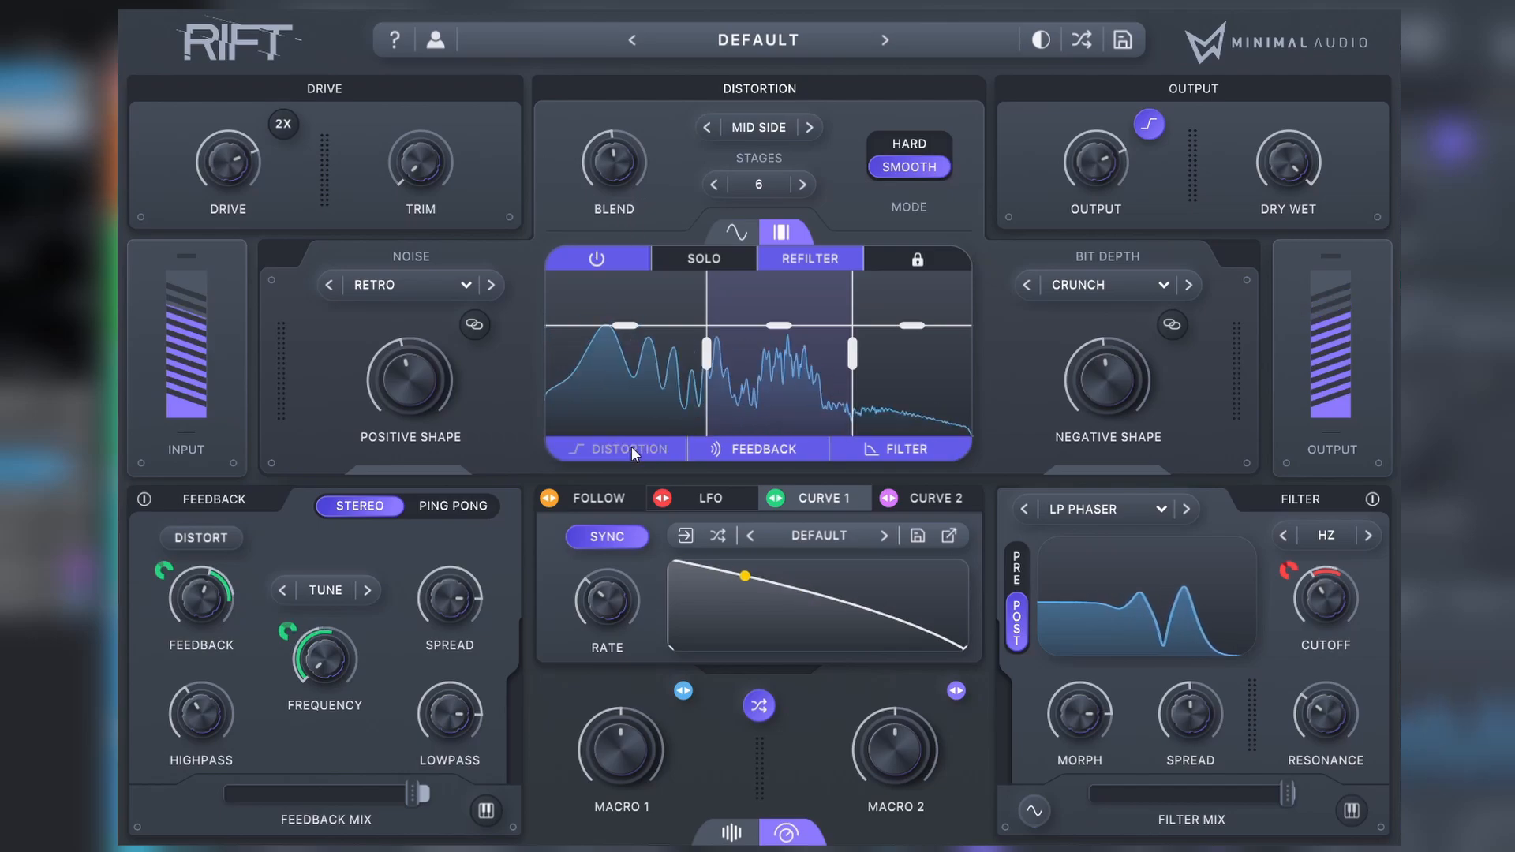
{"action": "left_click", "coordinate": [865, 450]}
{"action": "left_click", "coordinate": [1018, 582]}
{"action": "left_click", "coordinate": [769, 457]}
{"action": "left_click", "coordinate": [217, 545]}
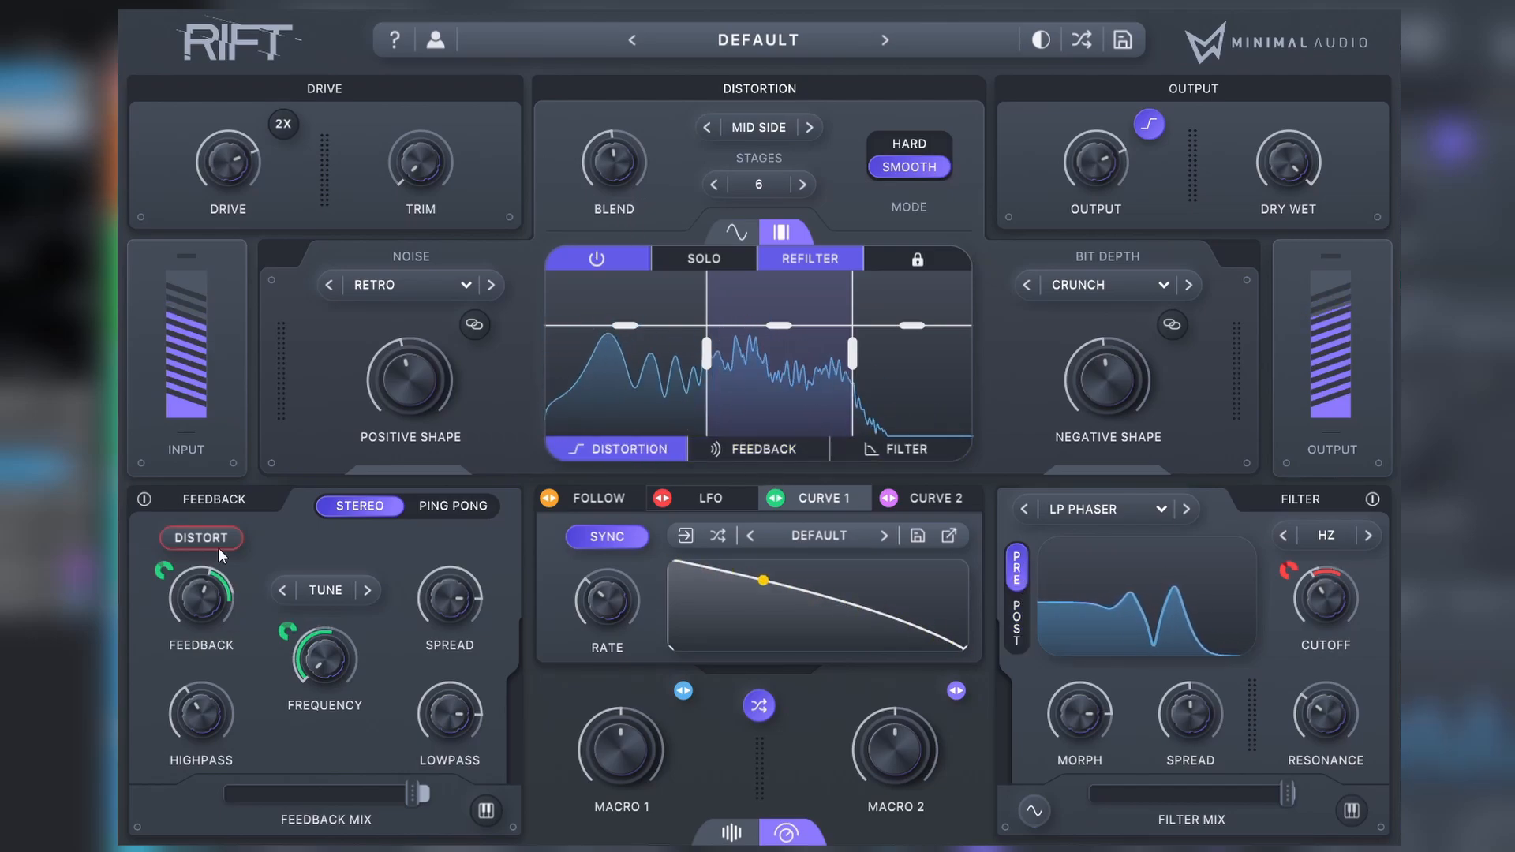
{"action": "left_click", "coordinate": [218, 545]}
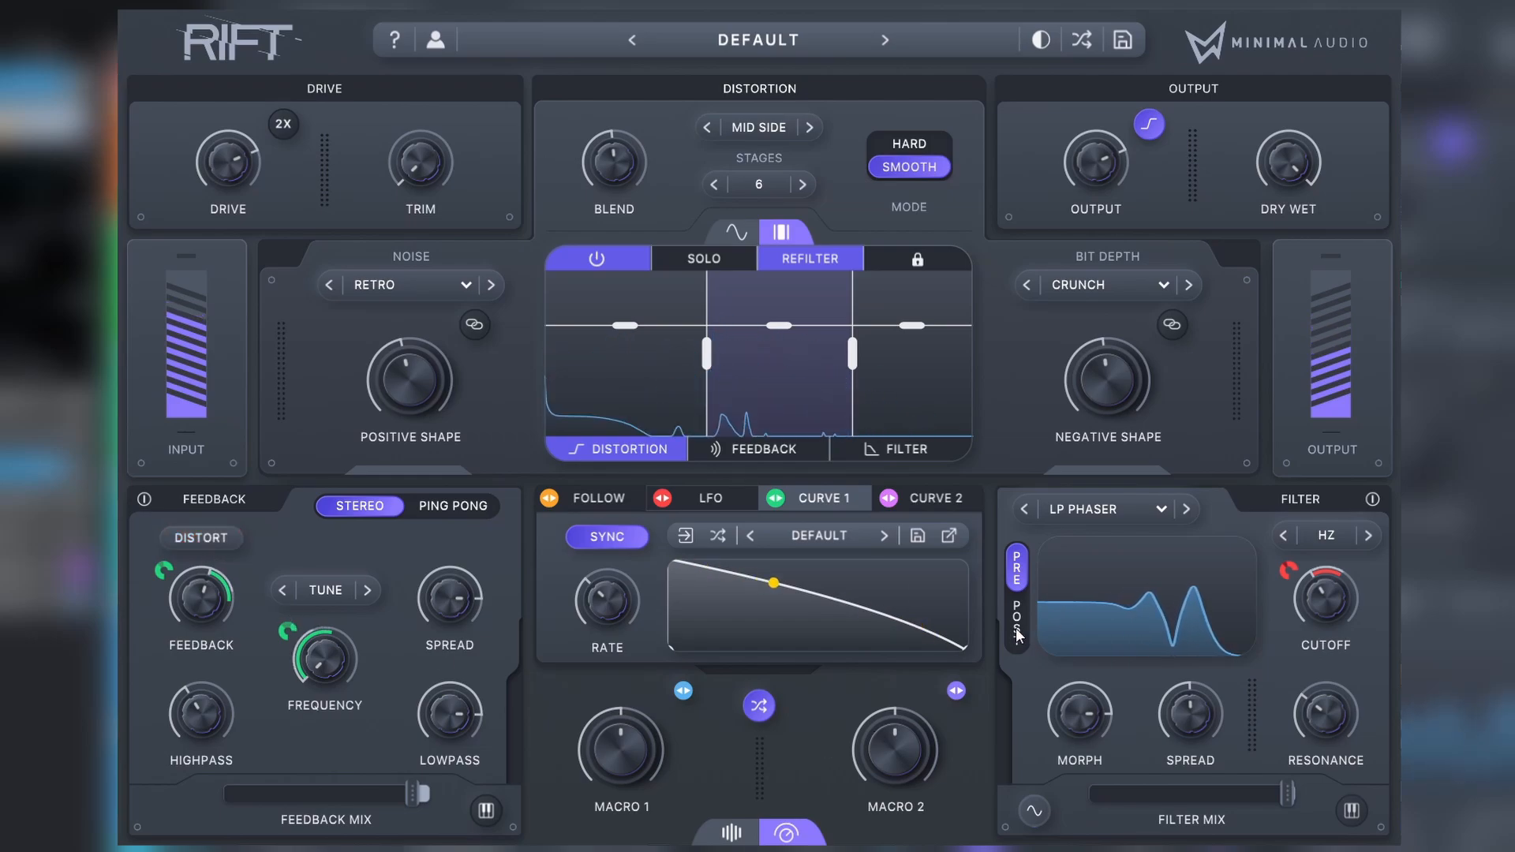
{"action": "left_click", "coordinate": [1017, 624]}
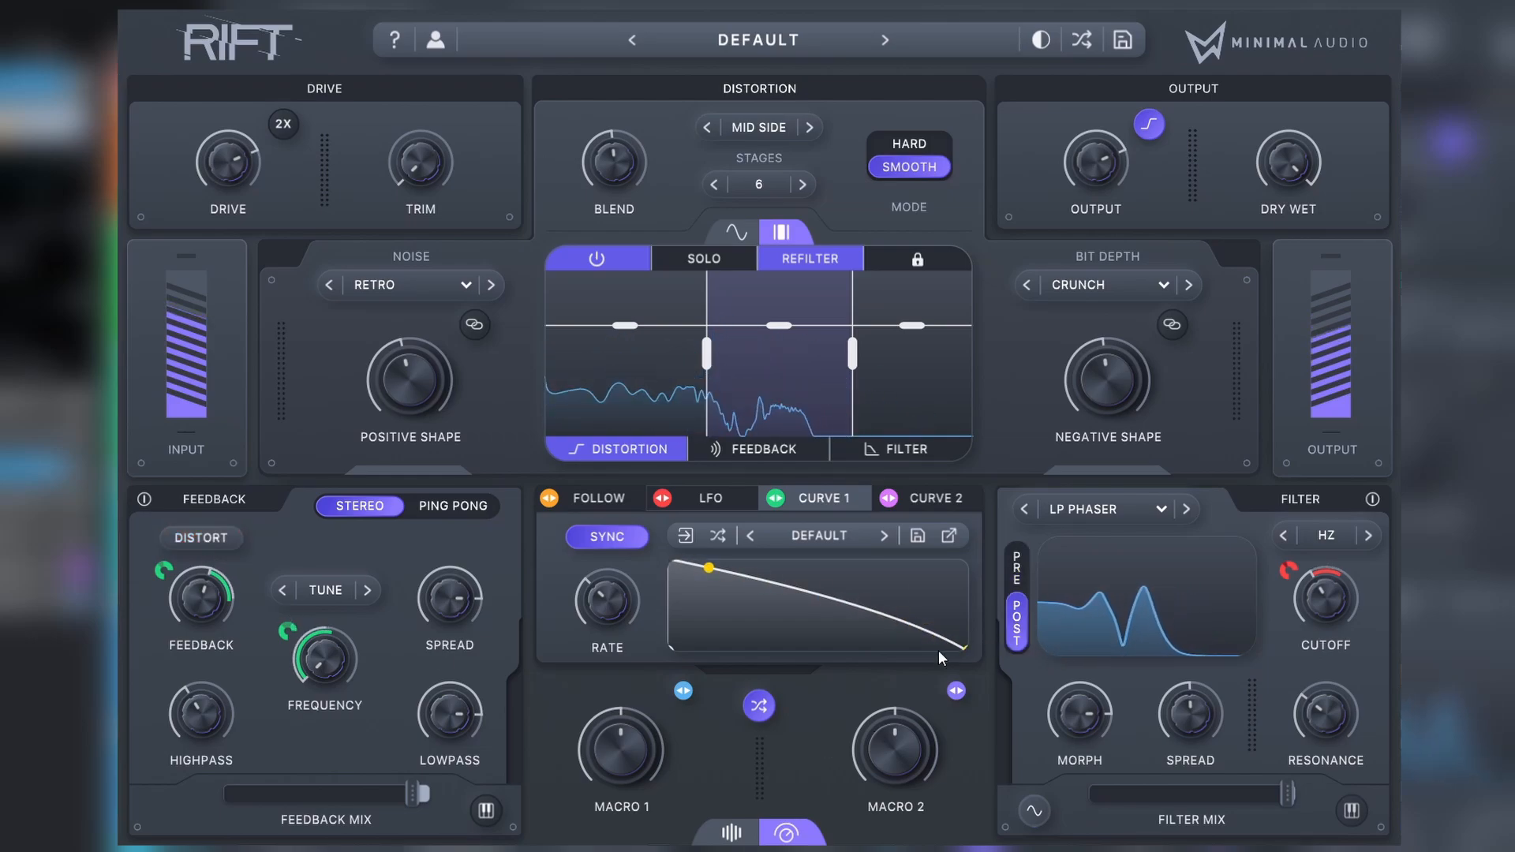
Step: Randomize the patch twice and re-enable feedback and filter processing for the middle band
{"action": "left_click", "coordinate": [759, 706]}
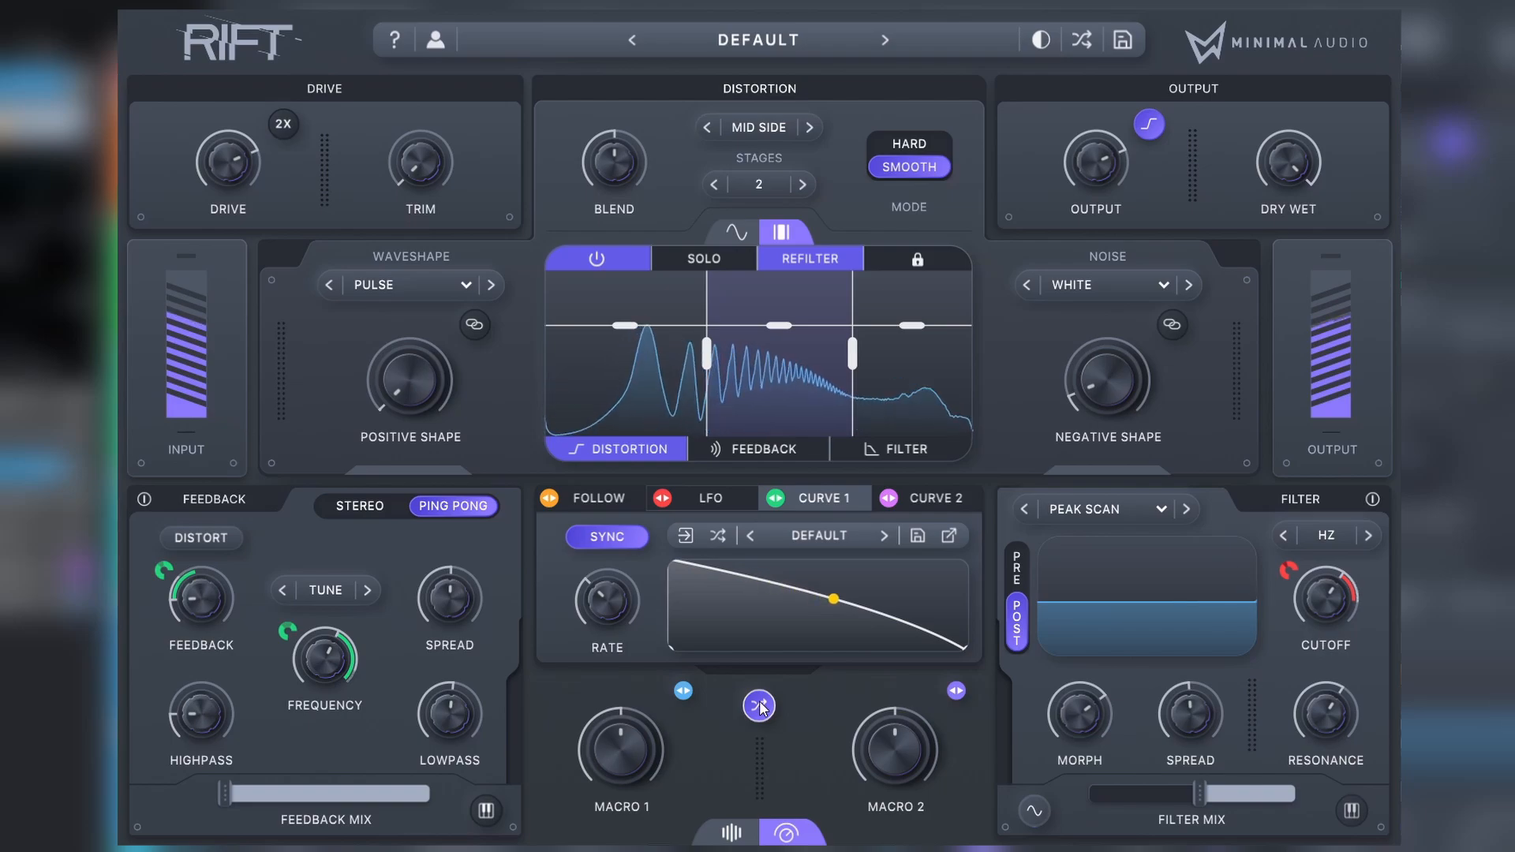
{"action": "left_click", "coordinate": [759, 706]}
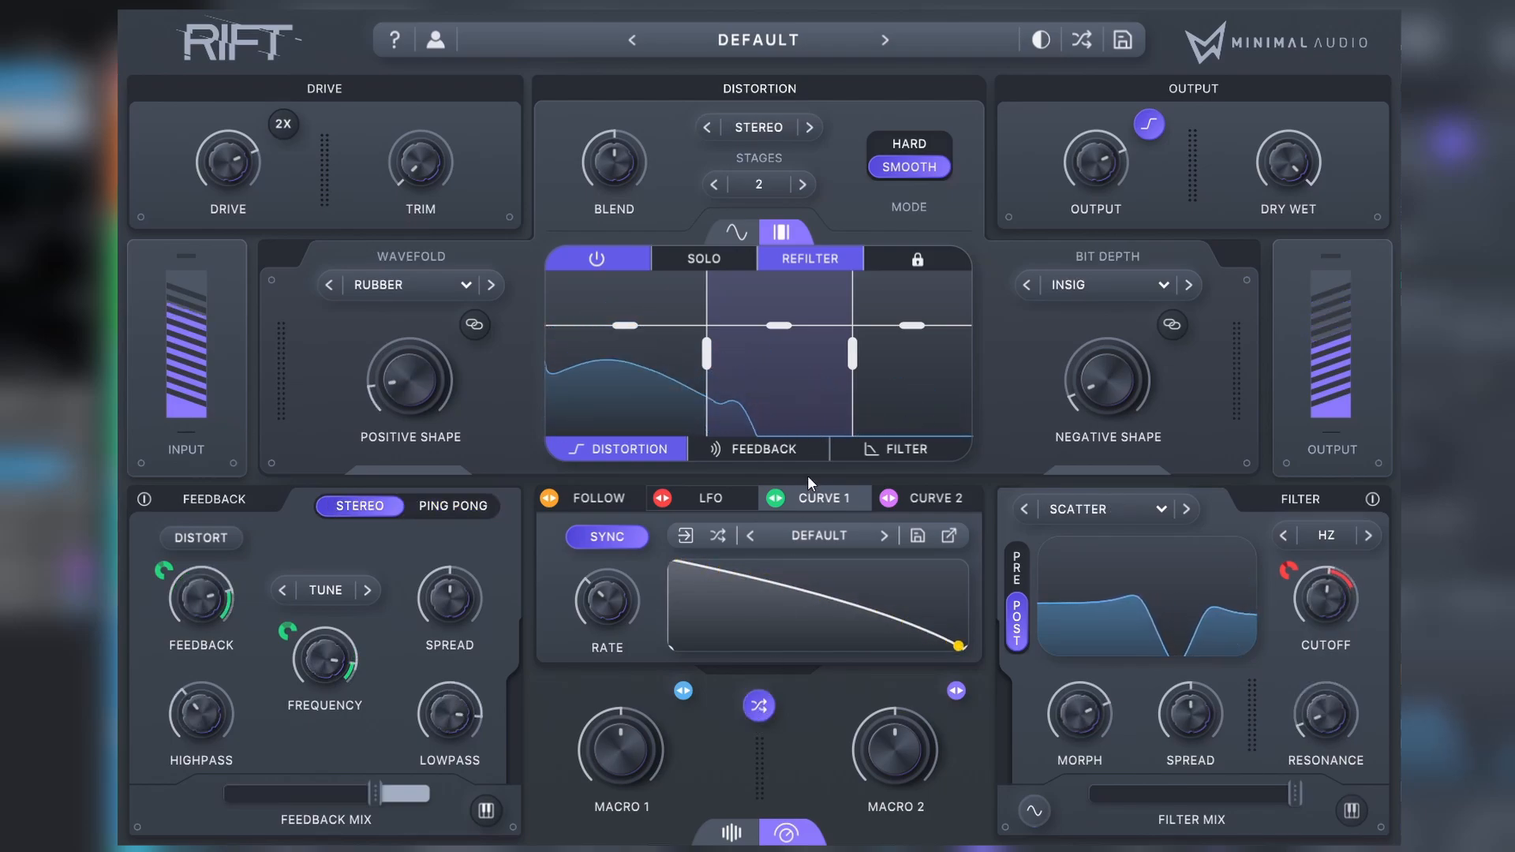
{"action": "left_click", "coordinate": [768, 442]}
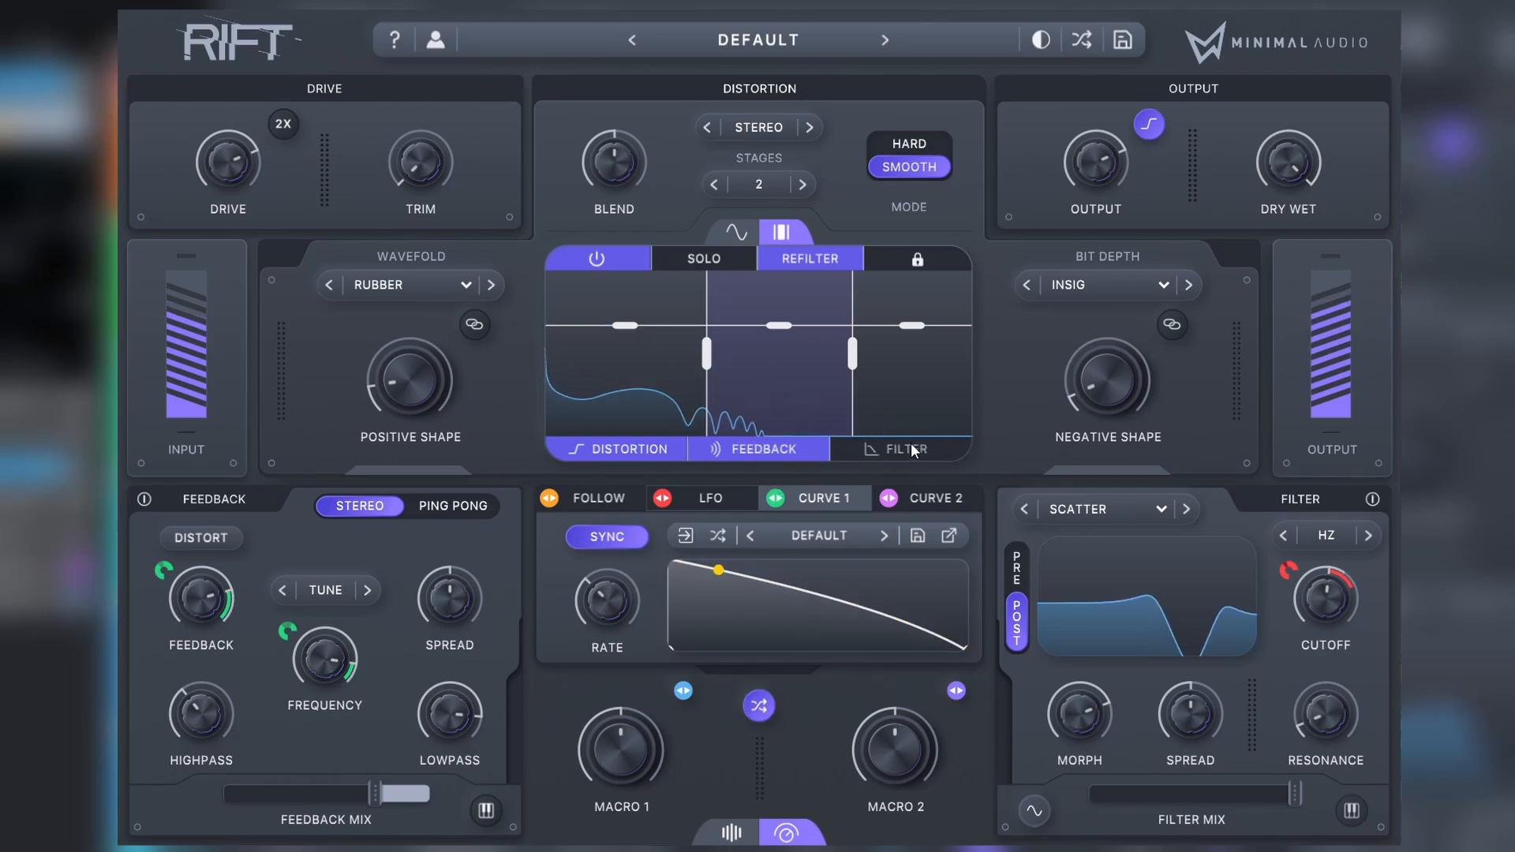
{"action": "left_click", "coordinate": [911, 448]}
Step: Generate two more random patches and raise the feedback mix to maximum
{"action": "left_click", "coordinate": [759, 706]}
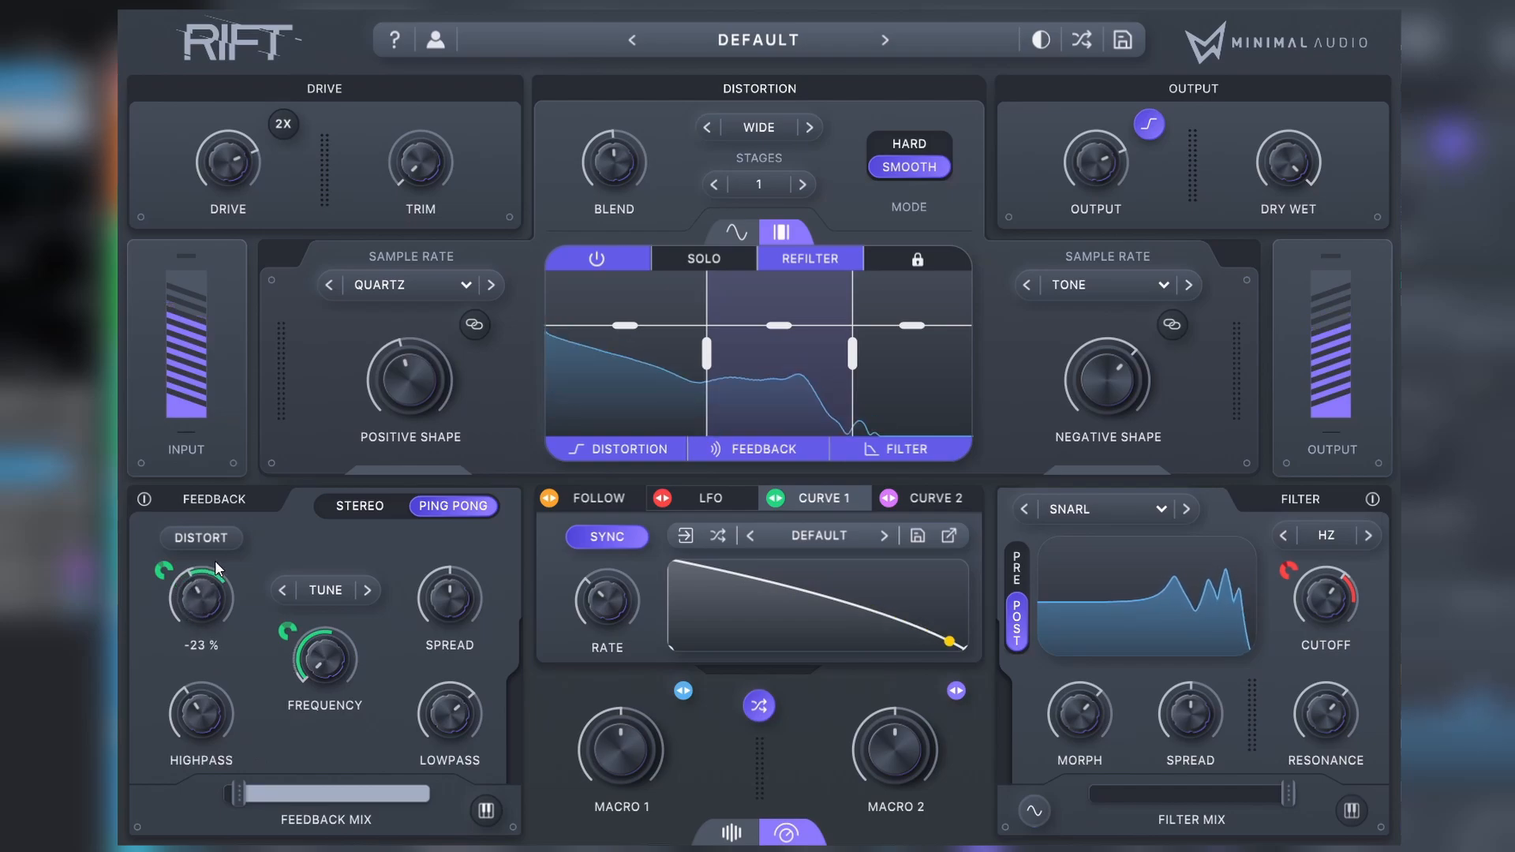
{"action": "left_click", "coordinate": [759, 705]}
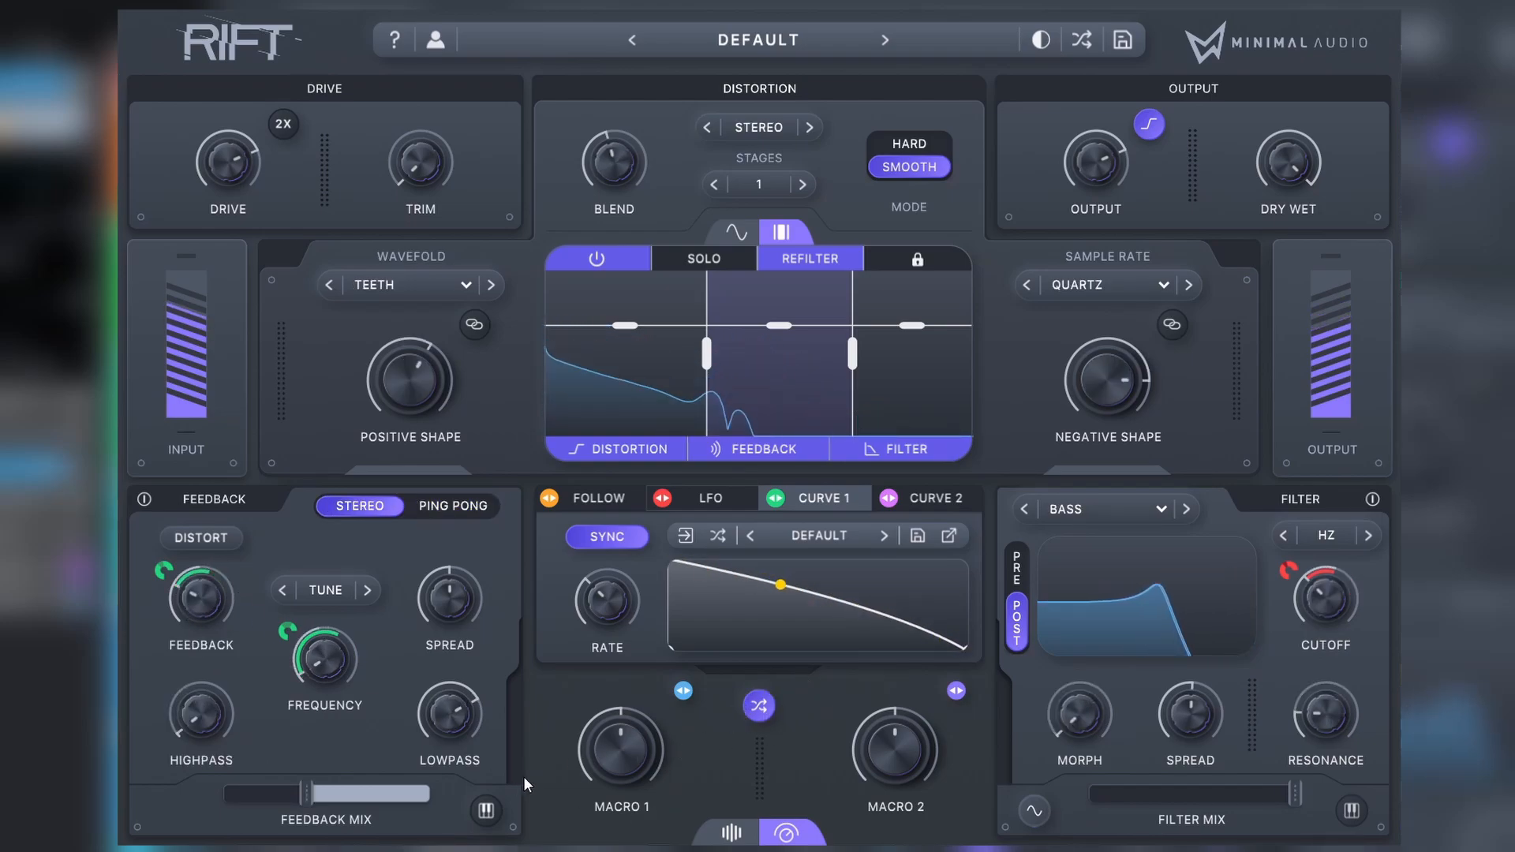
{"action": "left_click_drag", "start_coordinate": [307, 792], "coordinate": [458, 802]}
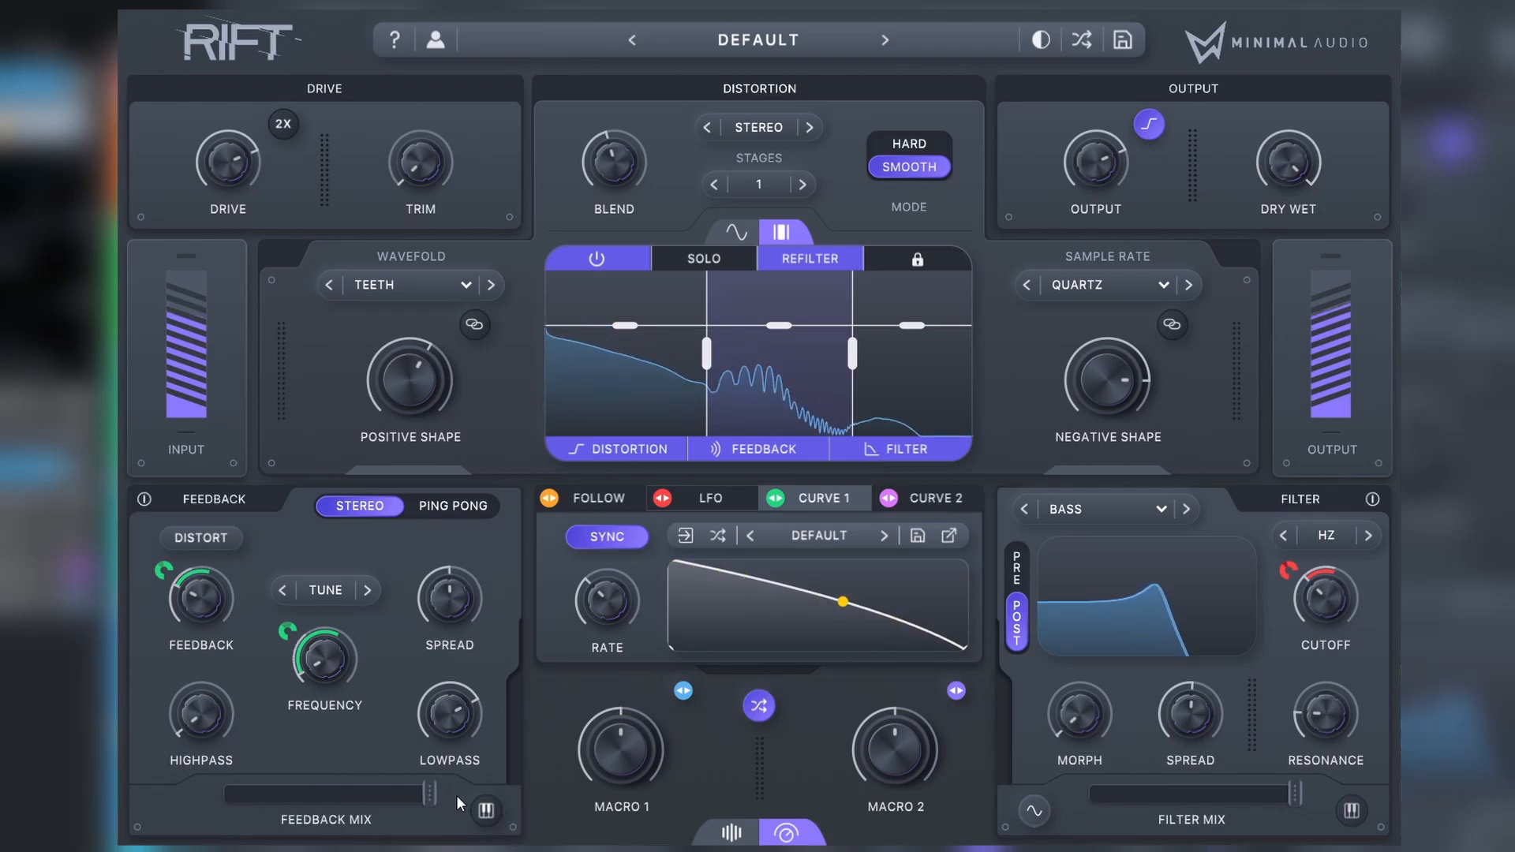
Step: Turn on note snapping for the feedback frequency with only A# selected, and raise the feedback amount
{"action": "left_click", "coordinate": [486, 810]}
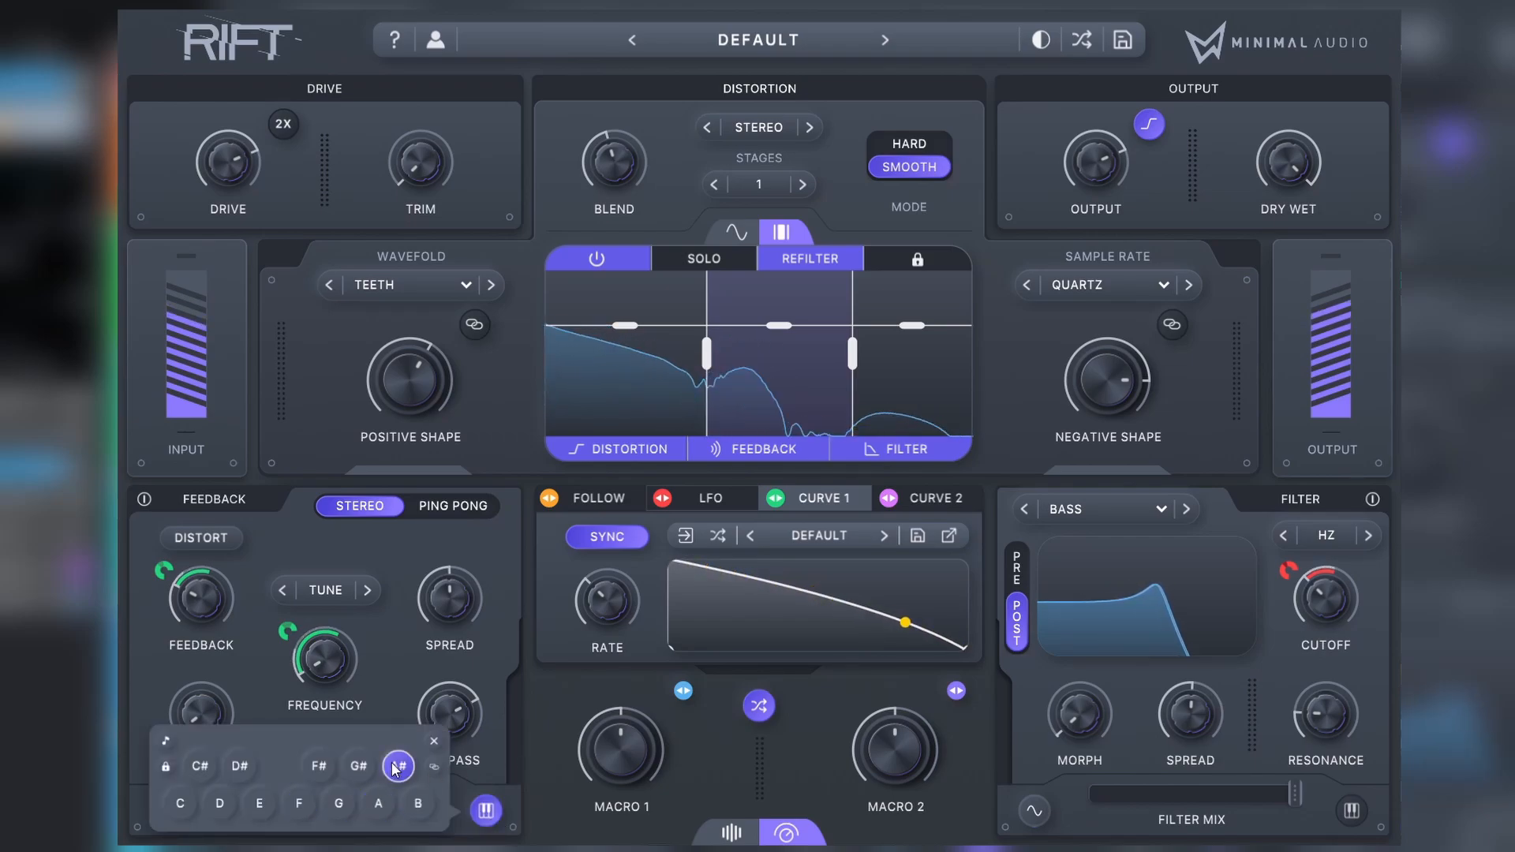
{"action": "left_click", "coordinate": [396, 767]}
{"action": "mouse_move", "coordinate": [225, 604]}
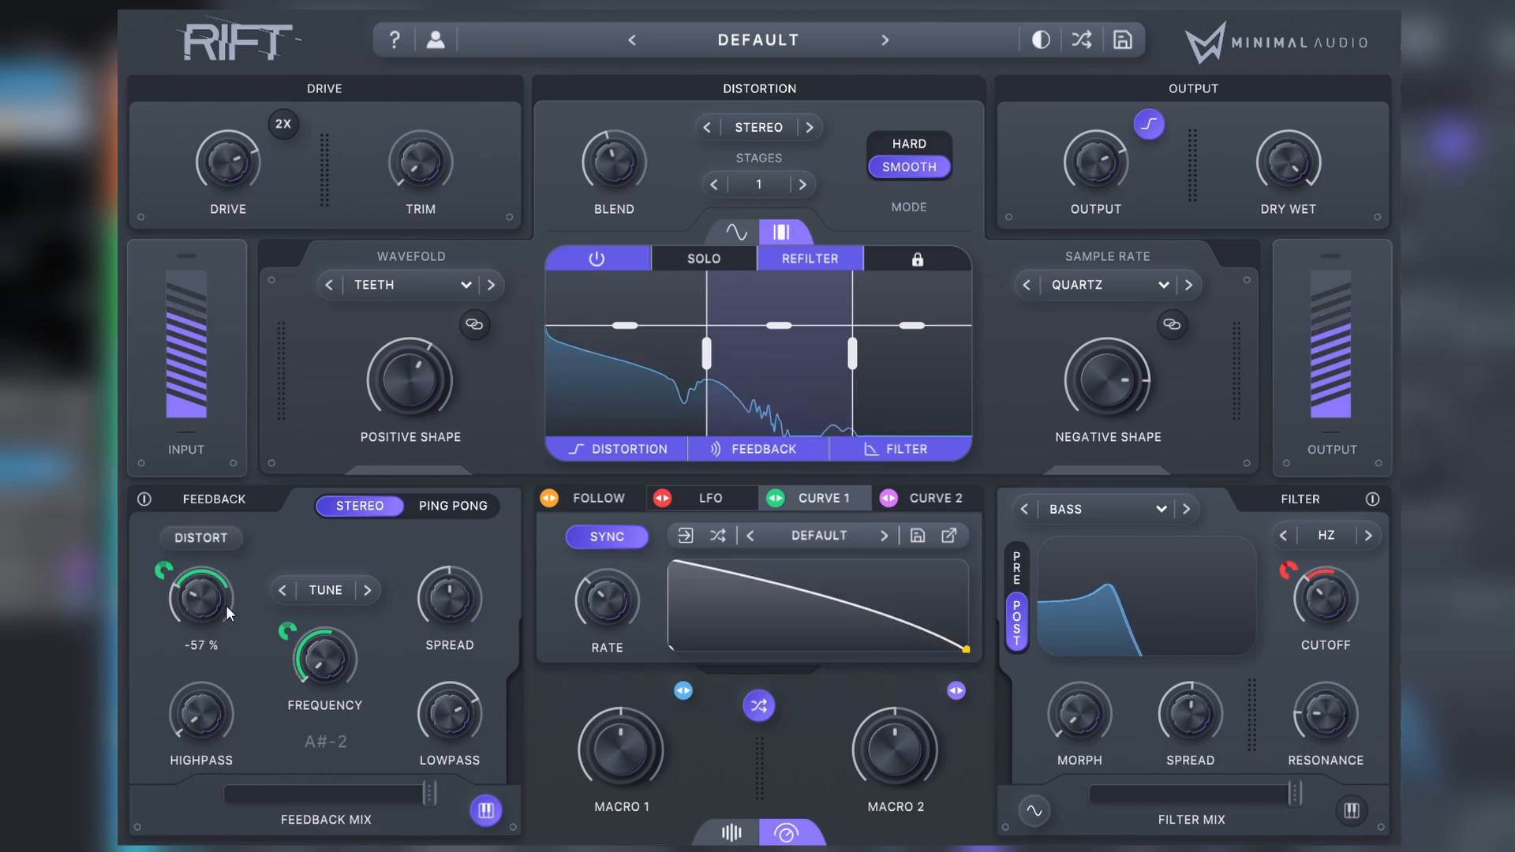
{"action": "left_click_drag", "start_coordinate": [225, 604], "coordinate": [206, 574]}
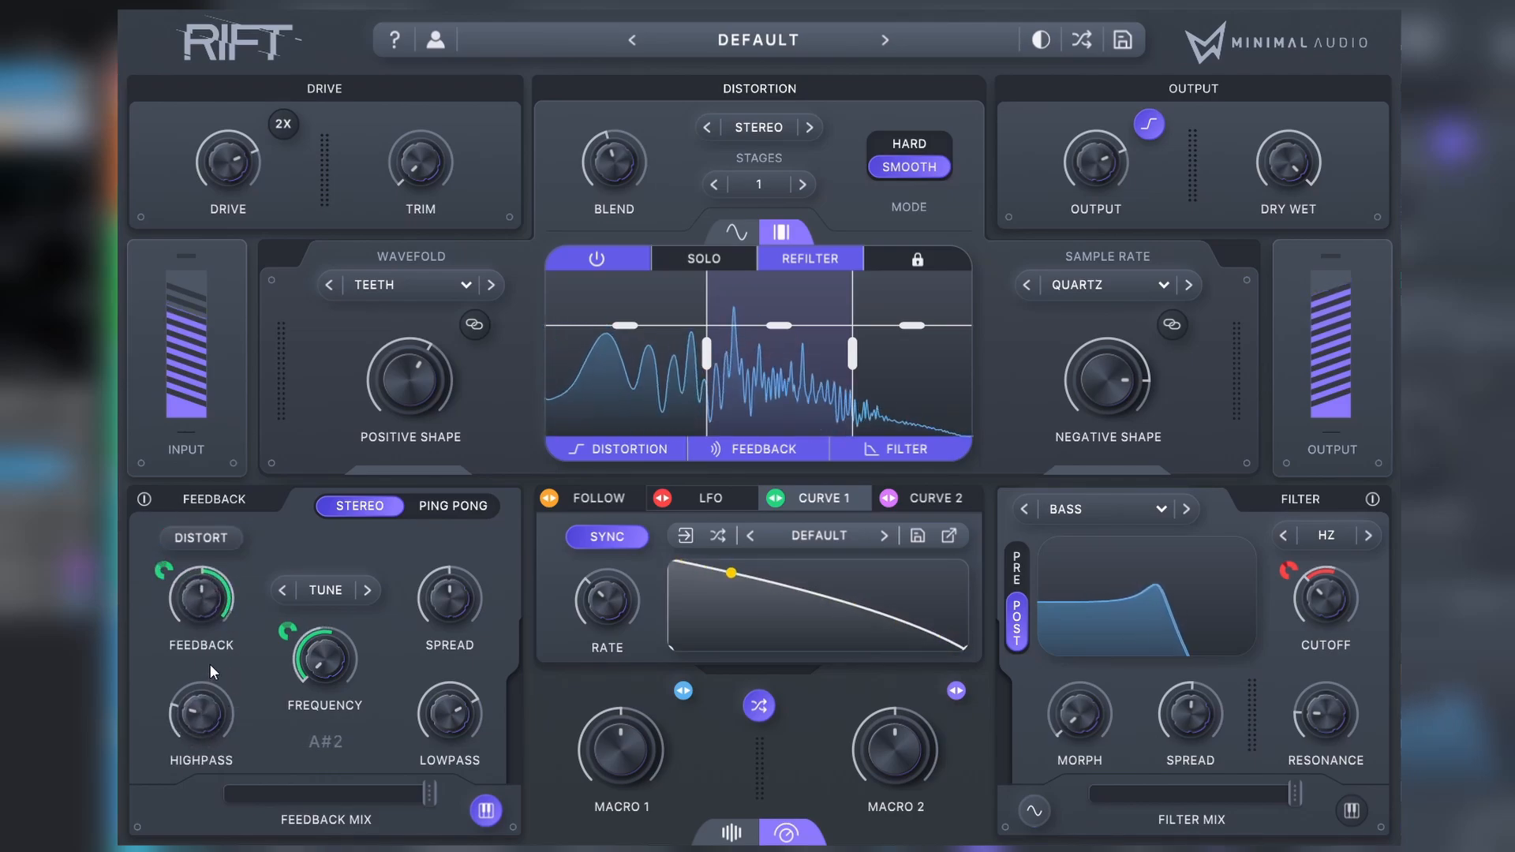
Step: Randomize the patch twice, lower the resulting feedback frequency and raise the feedback amount
{"action": "left_click", "coordinate": [760, 705]}
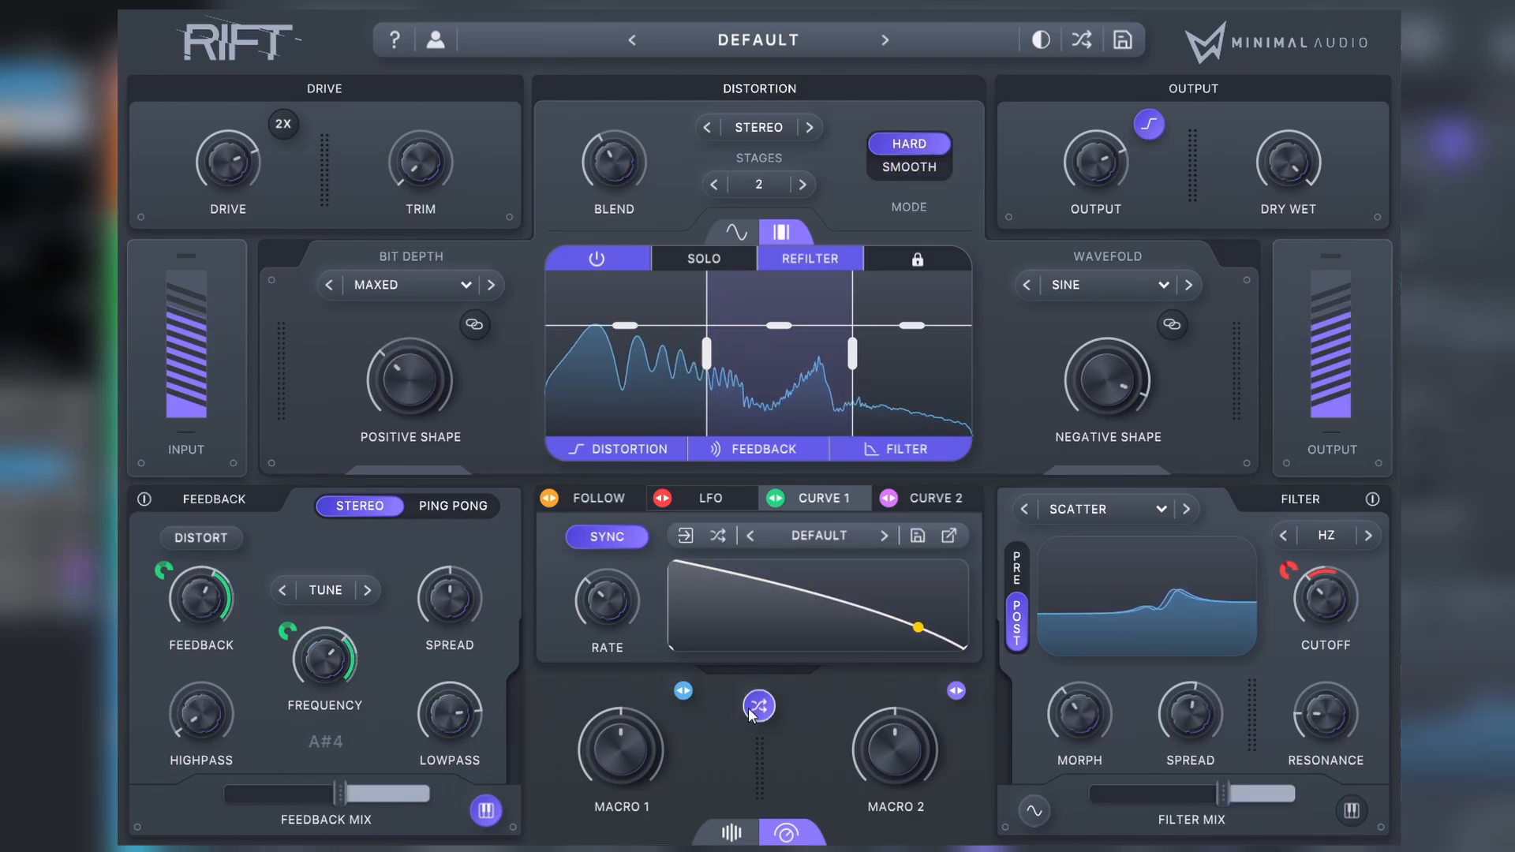
{"action": "left_click", "coordinate": [760, 706]}
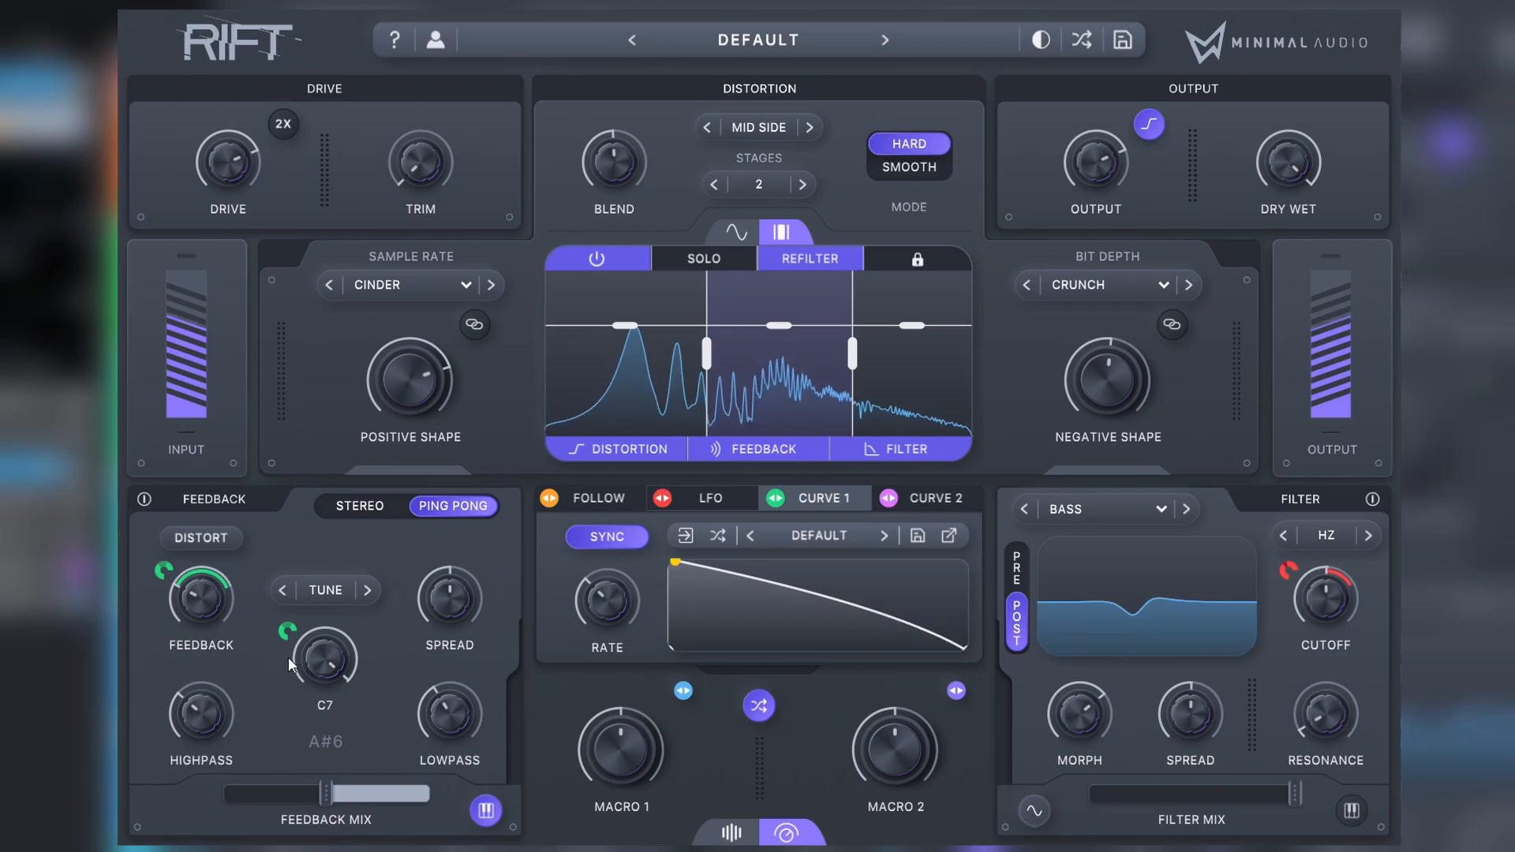
{"action": "left_click_drag", "start_coordinate": [278, 745], "coordinate": [251, 844]}
{"action": "left_click_drag", "start_coordinate": [202, 613], "coordinate": [204, 593]}
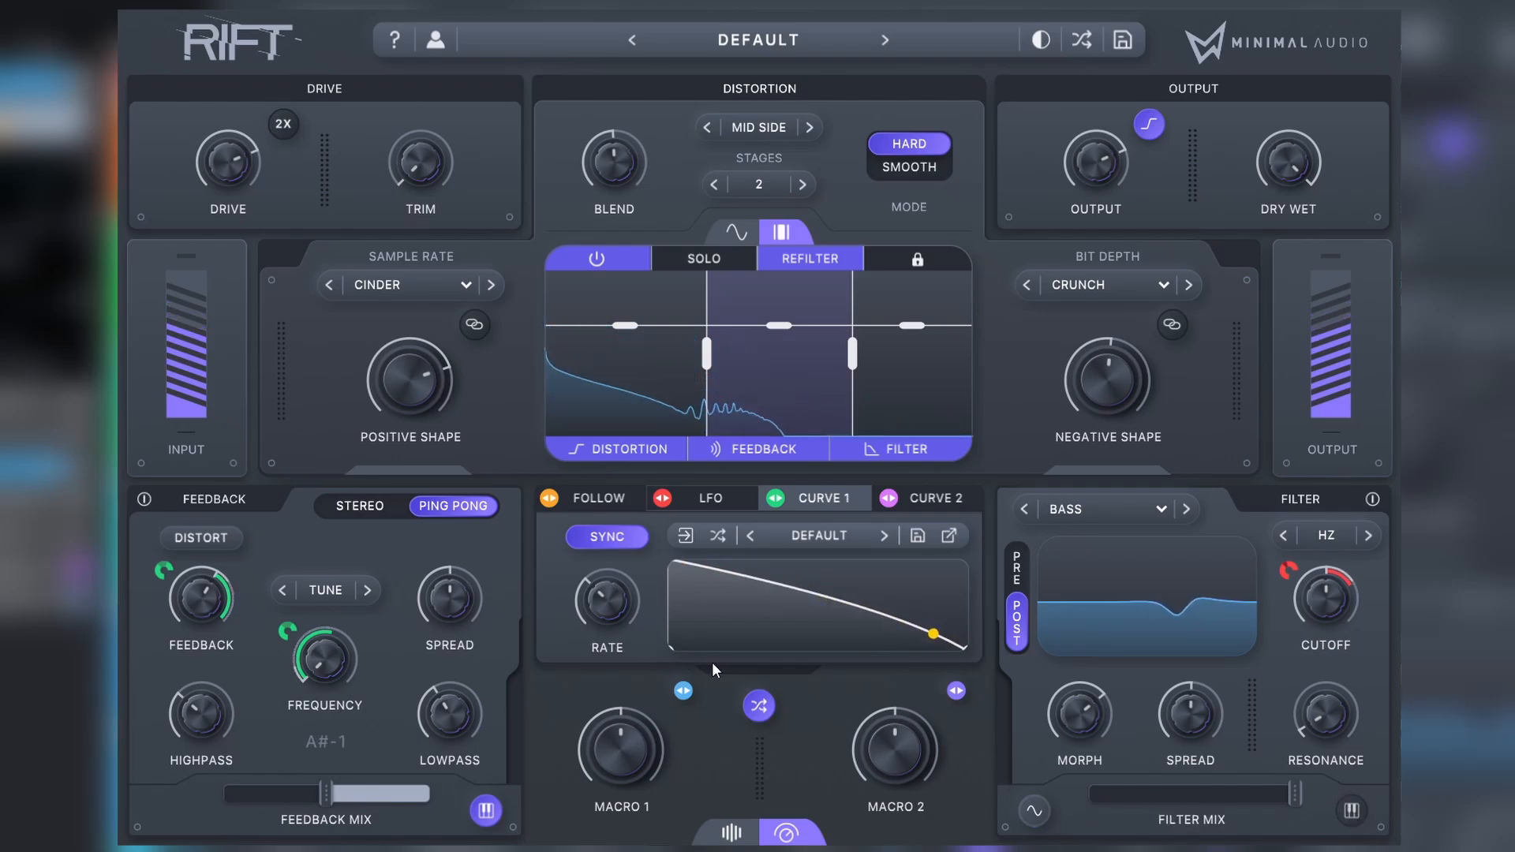
Step: Try two further random patches and raise the feedback mix on the second one
{"action": "left_click", "coordinate": [759, 705]}
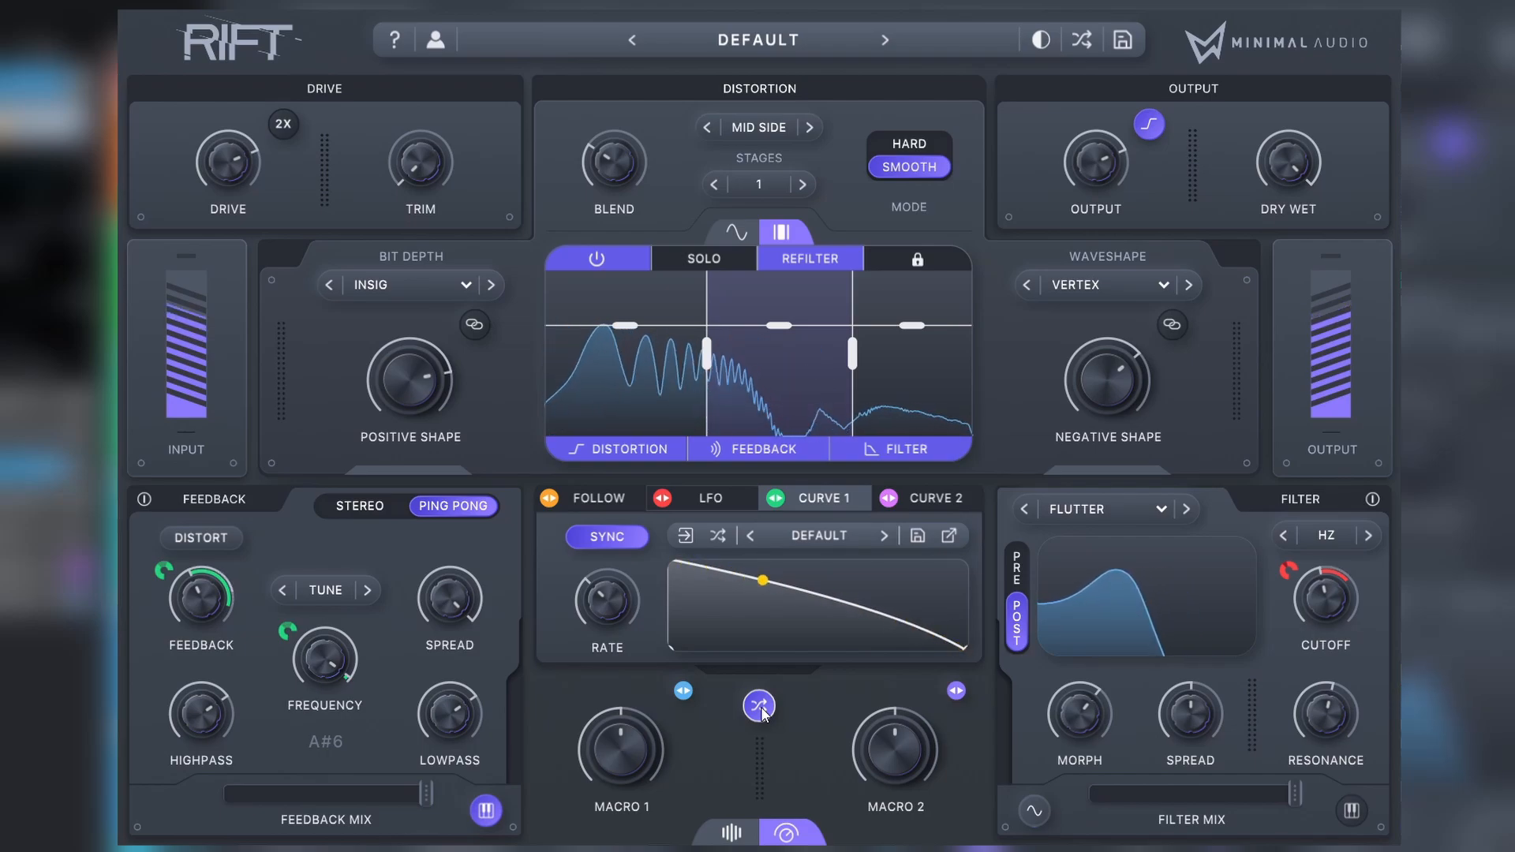
{"action": "left_click", "coordinate": [759, 705]}
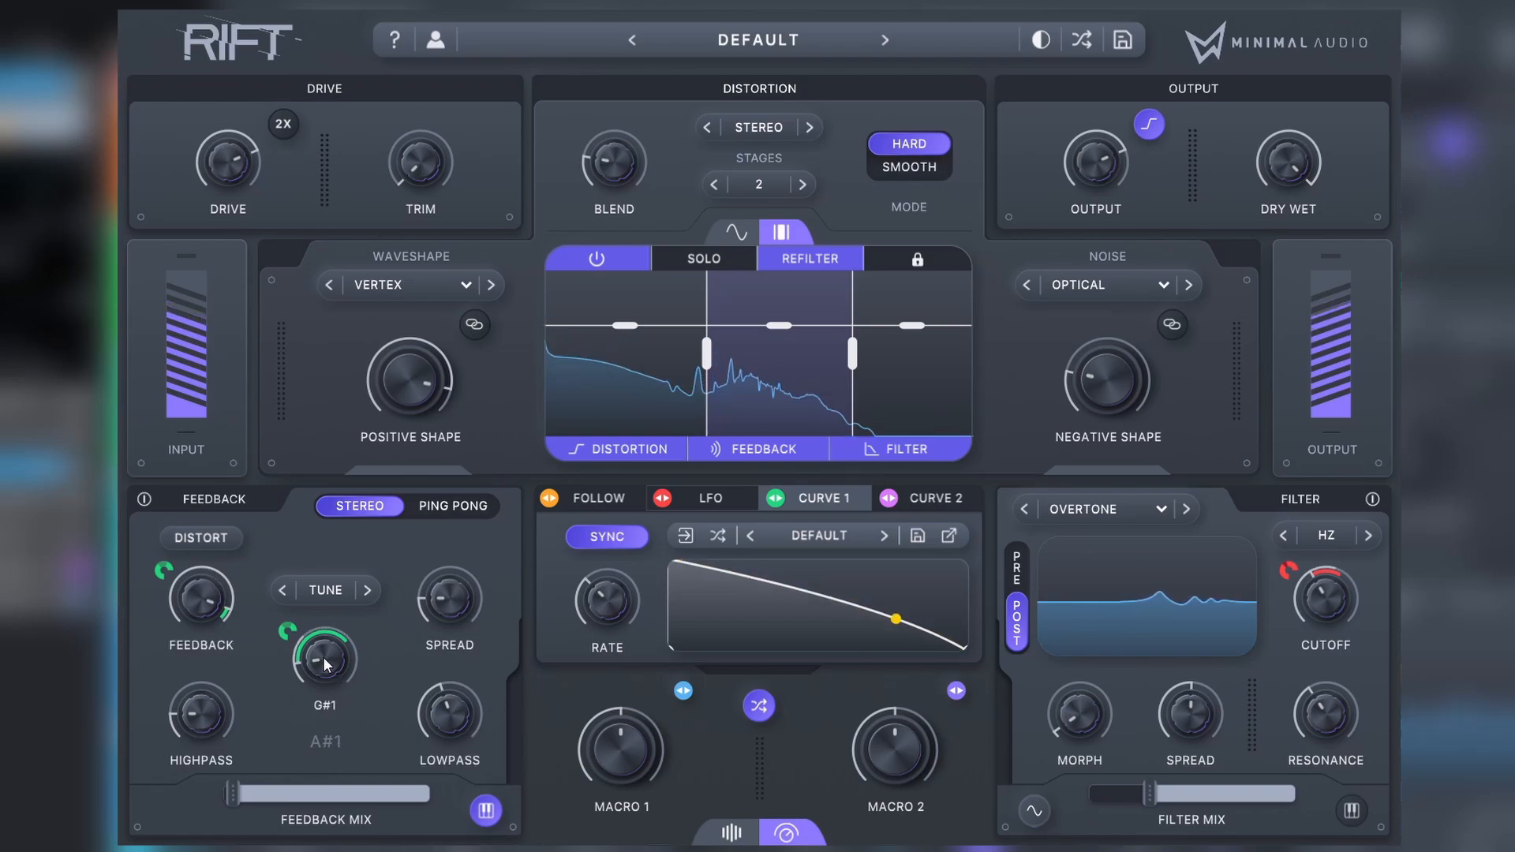
{"action": "mouse_move", "coordinate": [276, 796]}
{"action": "left_click_drag", "start_coordinate": [339, 813], "coordinate": [398, 806]}
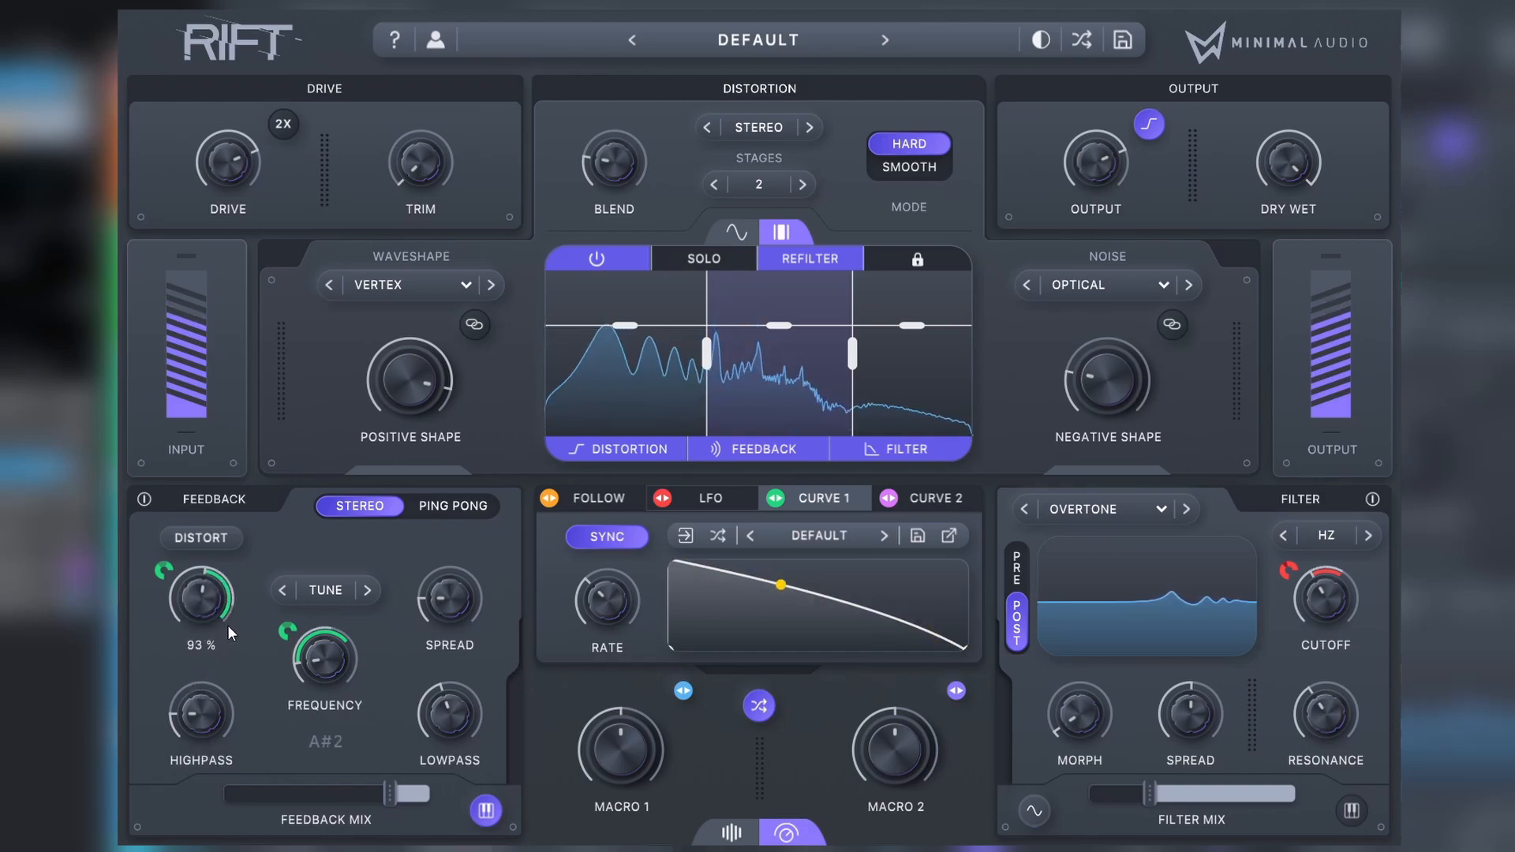
Step: Reset the feedback spread to 0 % and sweep it to hear different stereo offsets
{"action": "mouse_move", "coordinate": [479, 582]}
{"action": "double_click", "coordinate": [442, 600]}
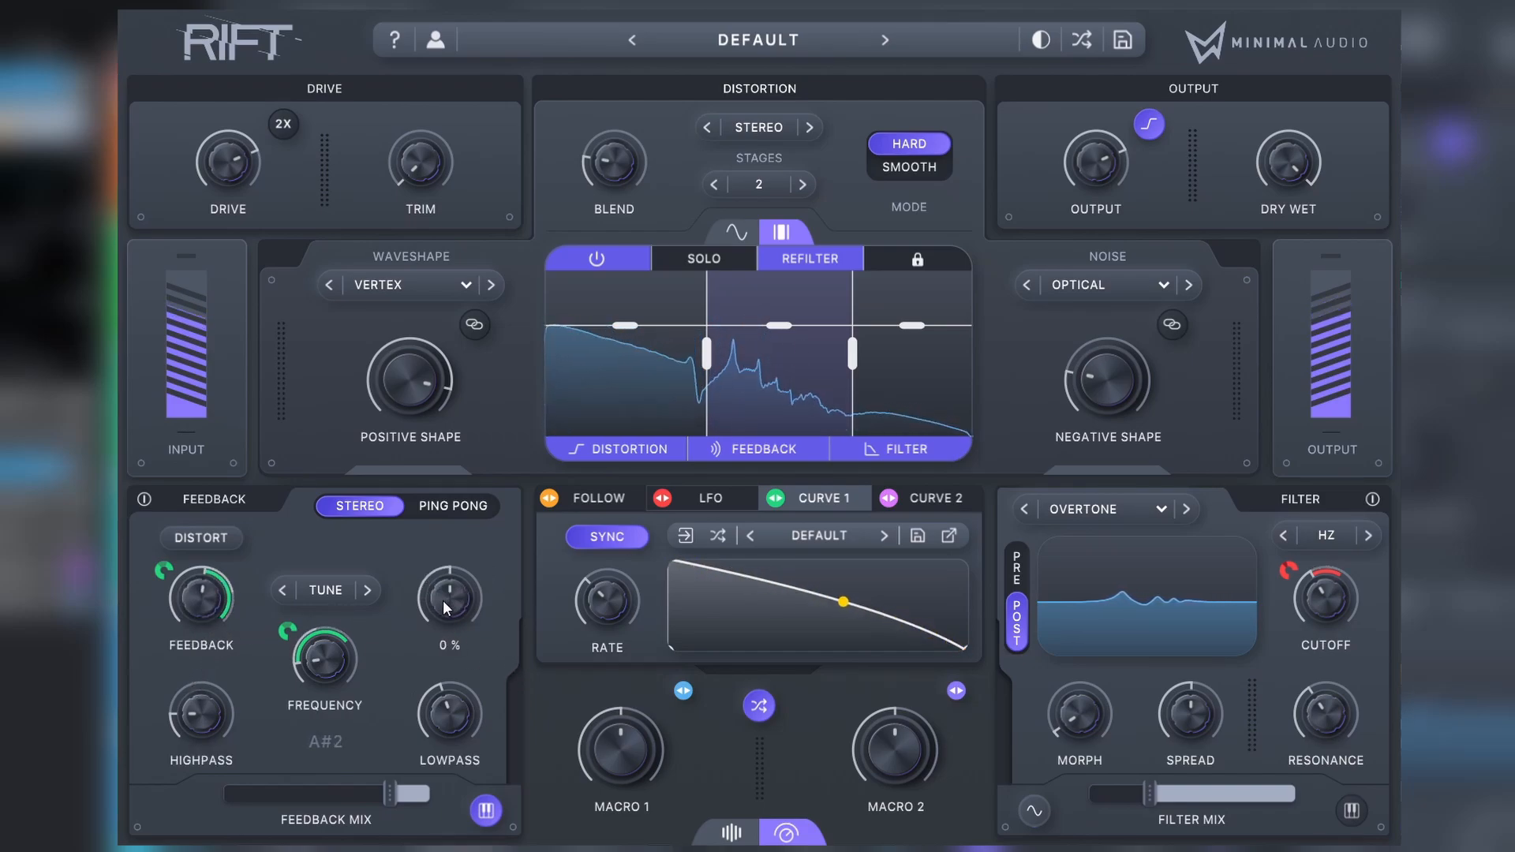
{"action": "left_click_drag", "start_coordinate": [446, 605], "coordinate": [482, 575]}
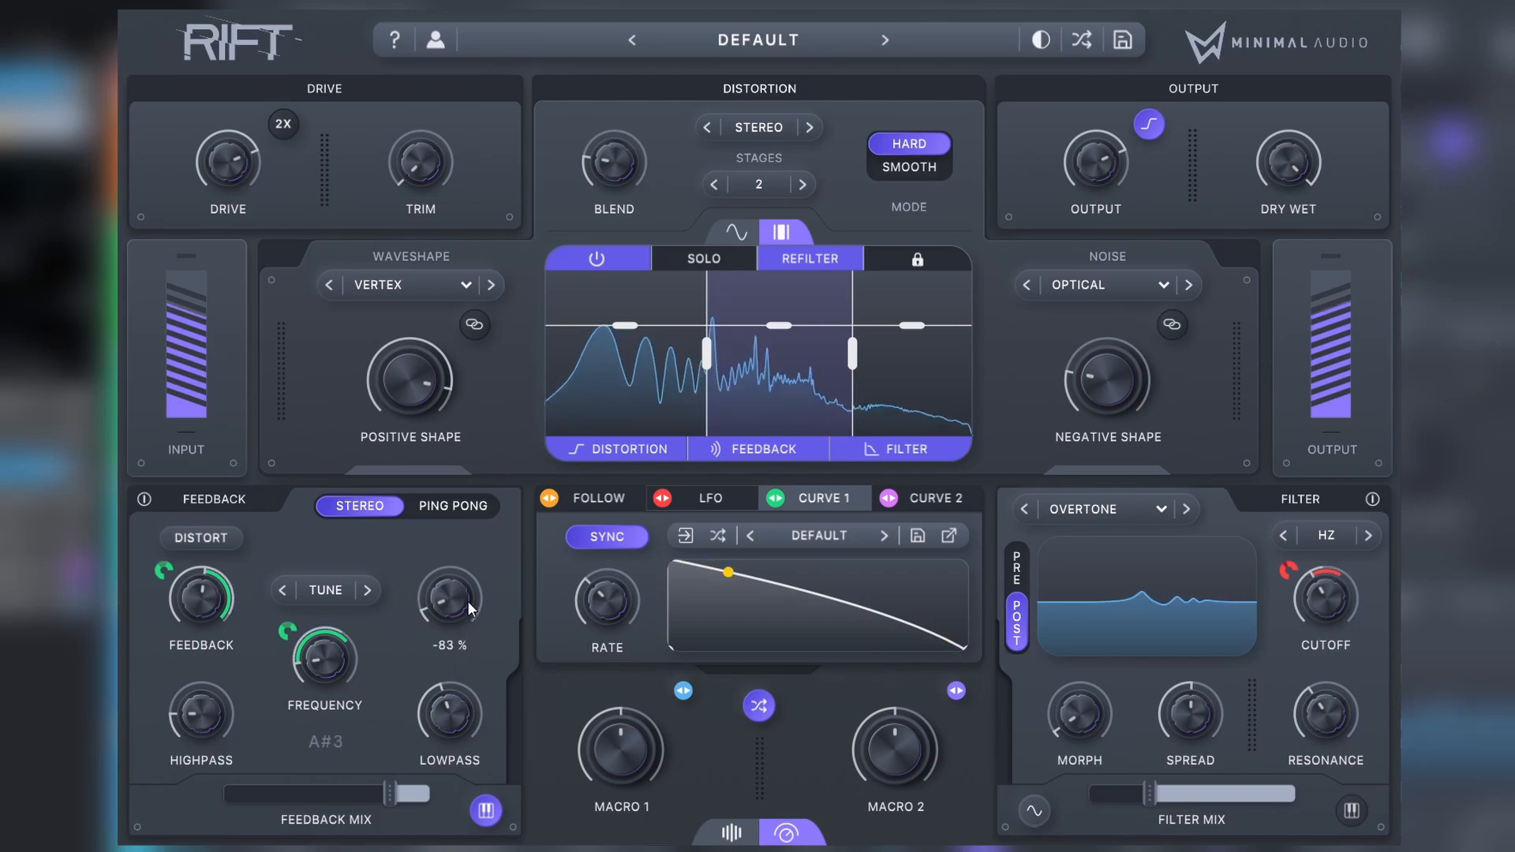
Step: Randomize the patch two more times while keeping the A# note snapping active
{"action": "left_click", "coordinate": [760, 712]}
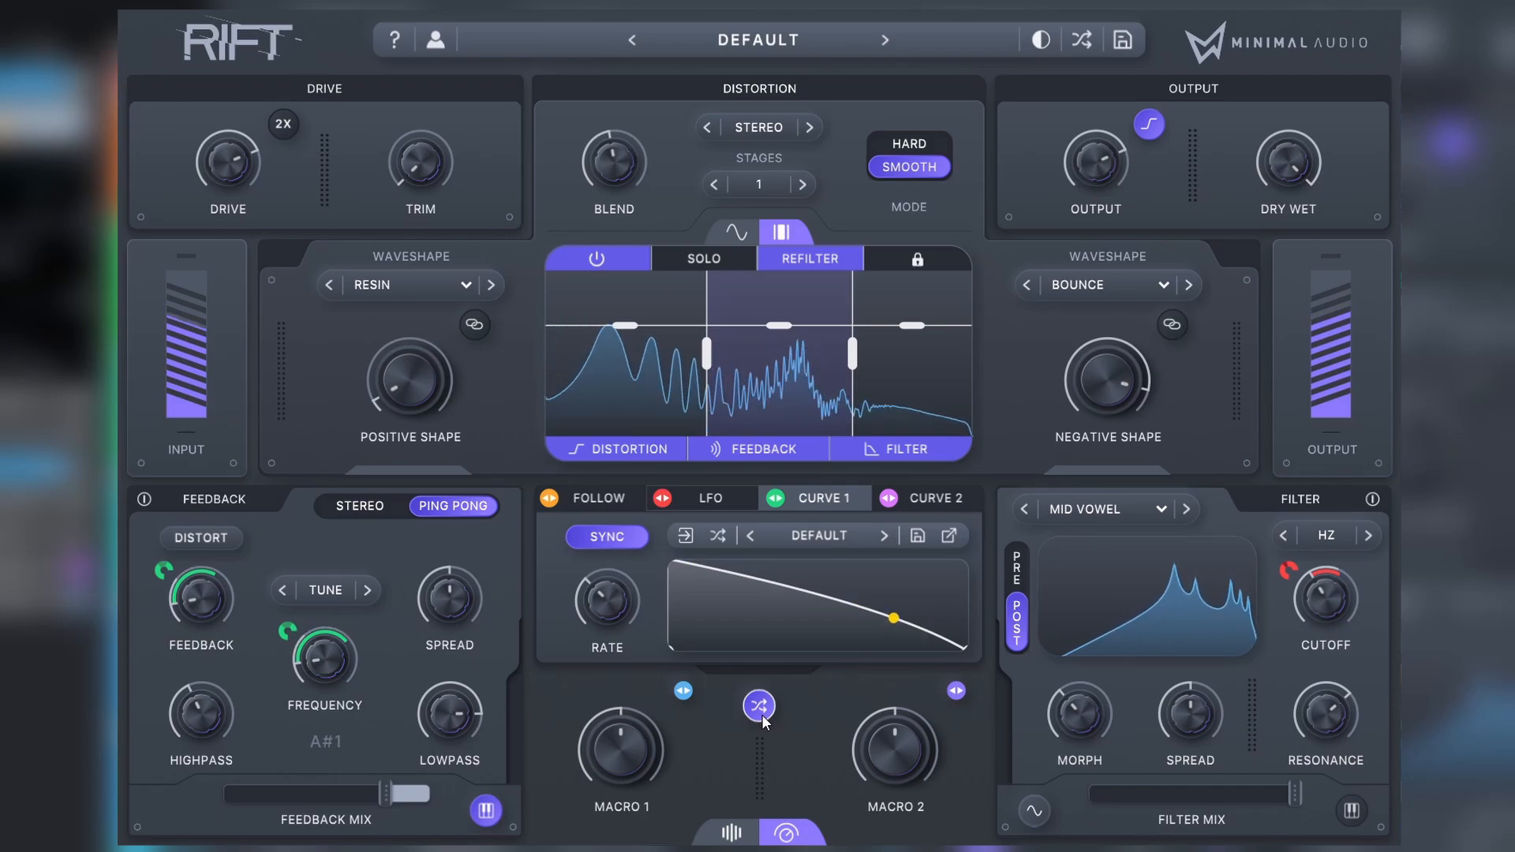
{"action": "left_click", "coordinate": [756, 706]}
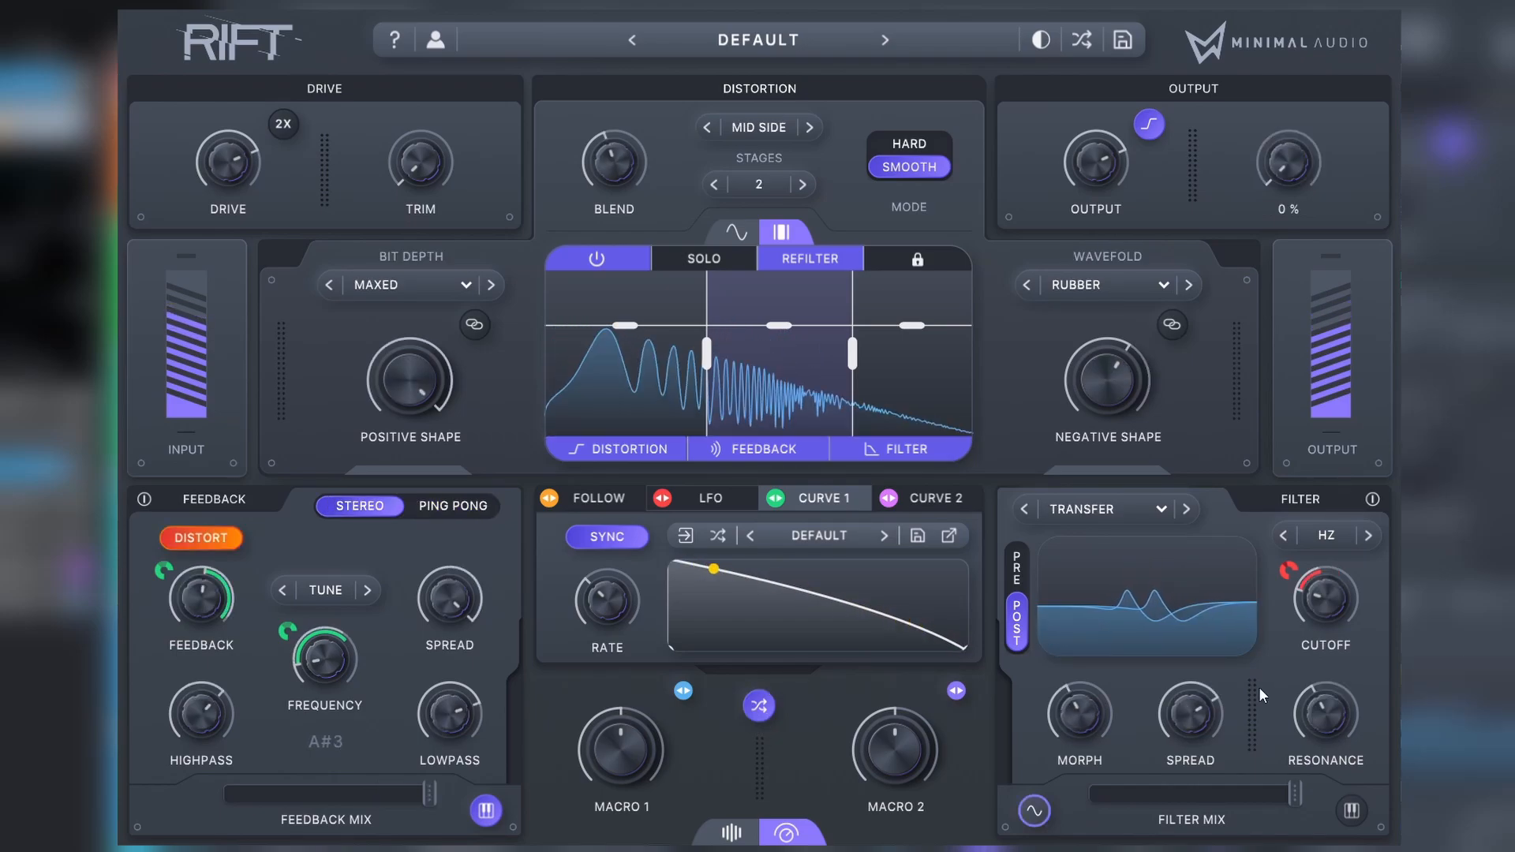
Step: Raise the dry/wet mix to 100 % and switch the feedback to Ping Pong mode
{"action": "left_click_drag", "start_coordinate": [1289, 162], "coordinate": [1288, 31]}
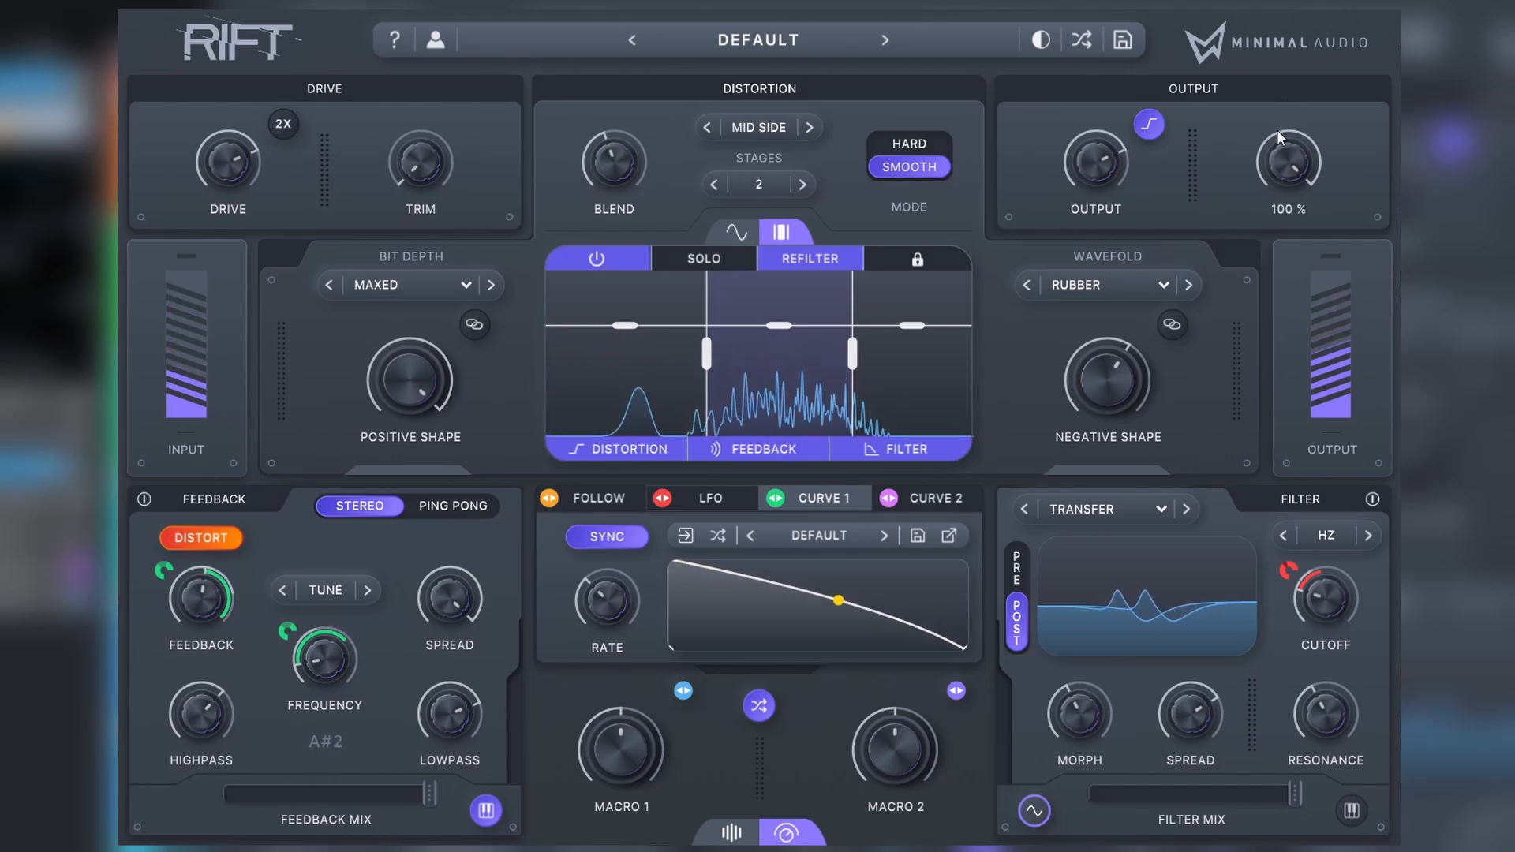
{"action": "left_click", "coordinate": [445, 509]}
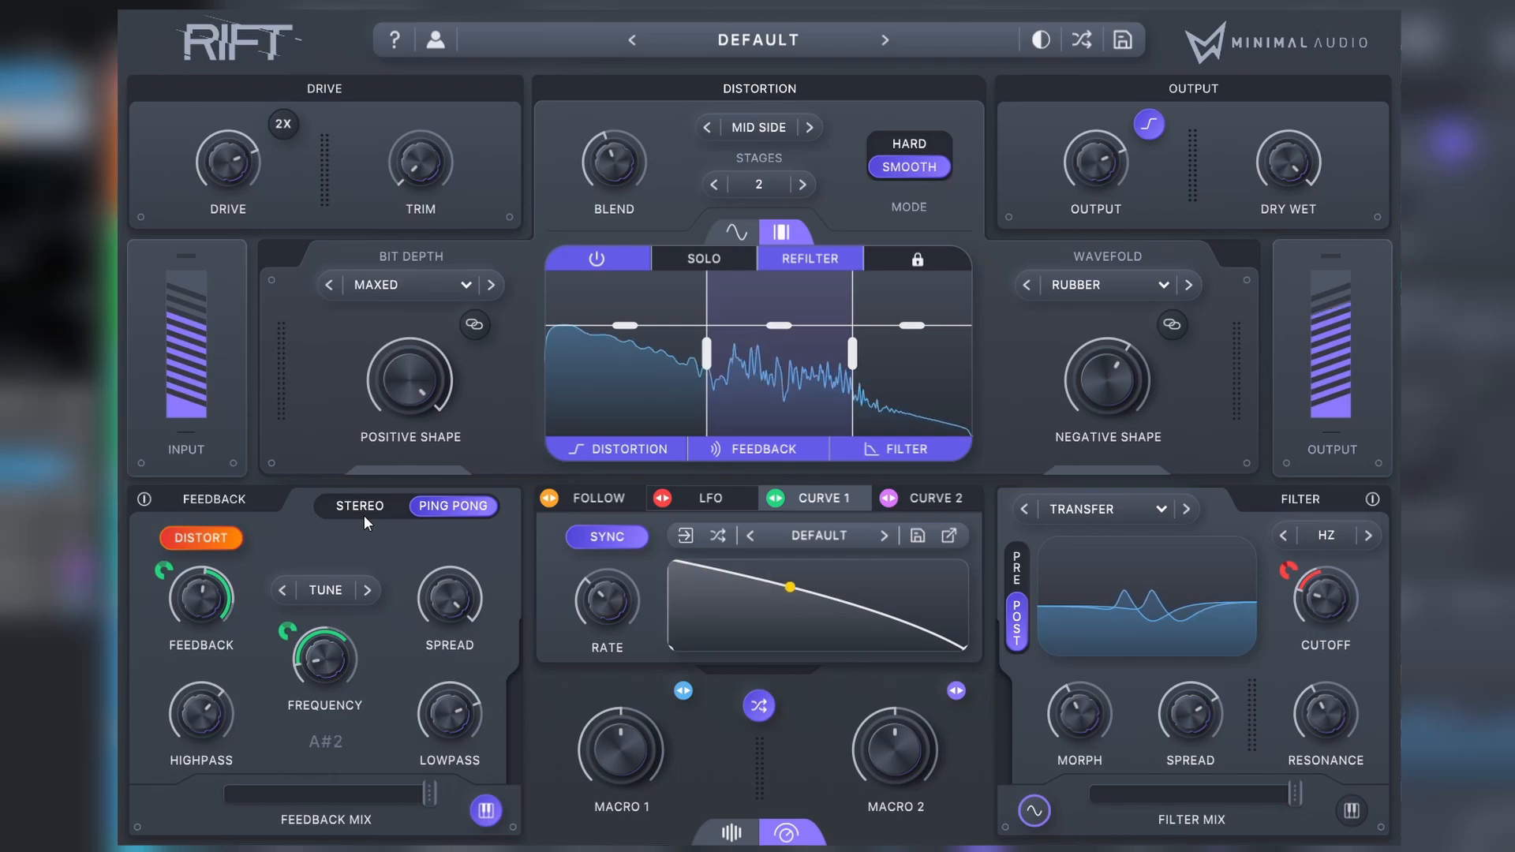
Step: Randomize the patch five times and raise the feedback mix to maximum on the last variation
{"action": "left_click", "coordinate": [758, 705]}
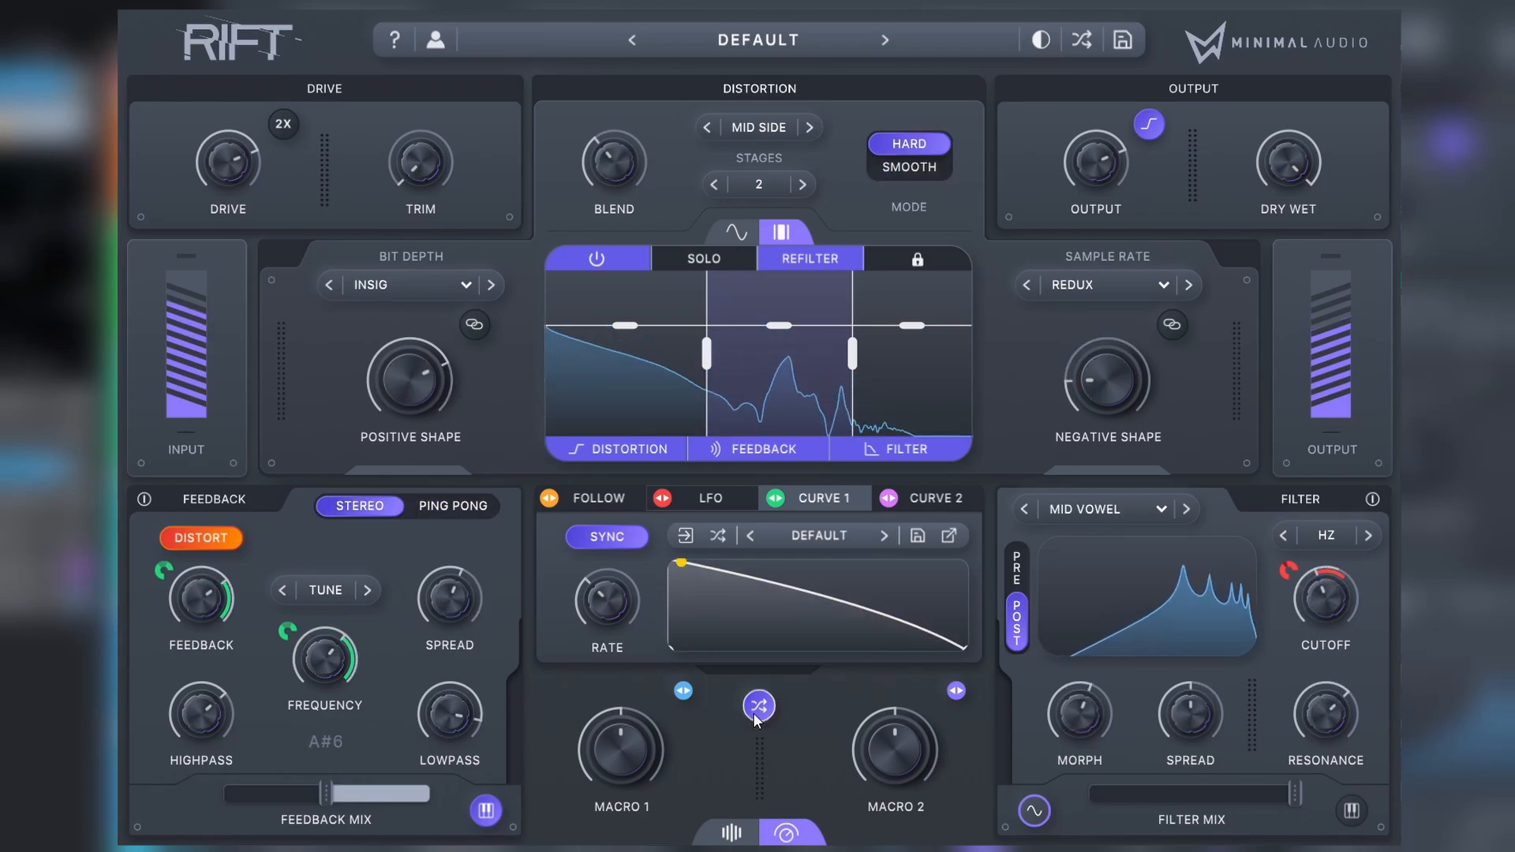
{"action": "left_click", "coordinate": [759, 705]}
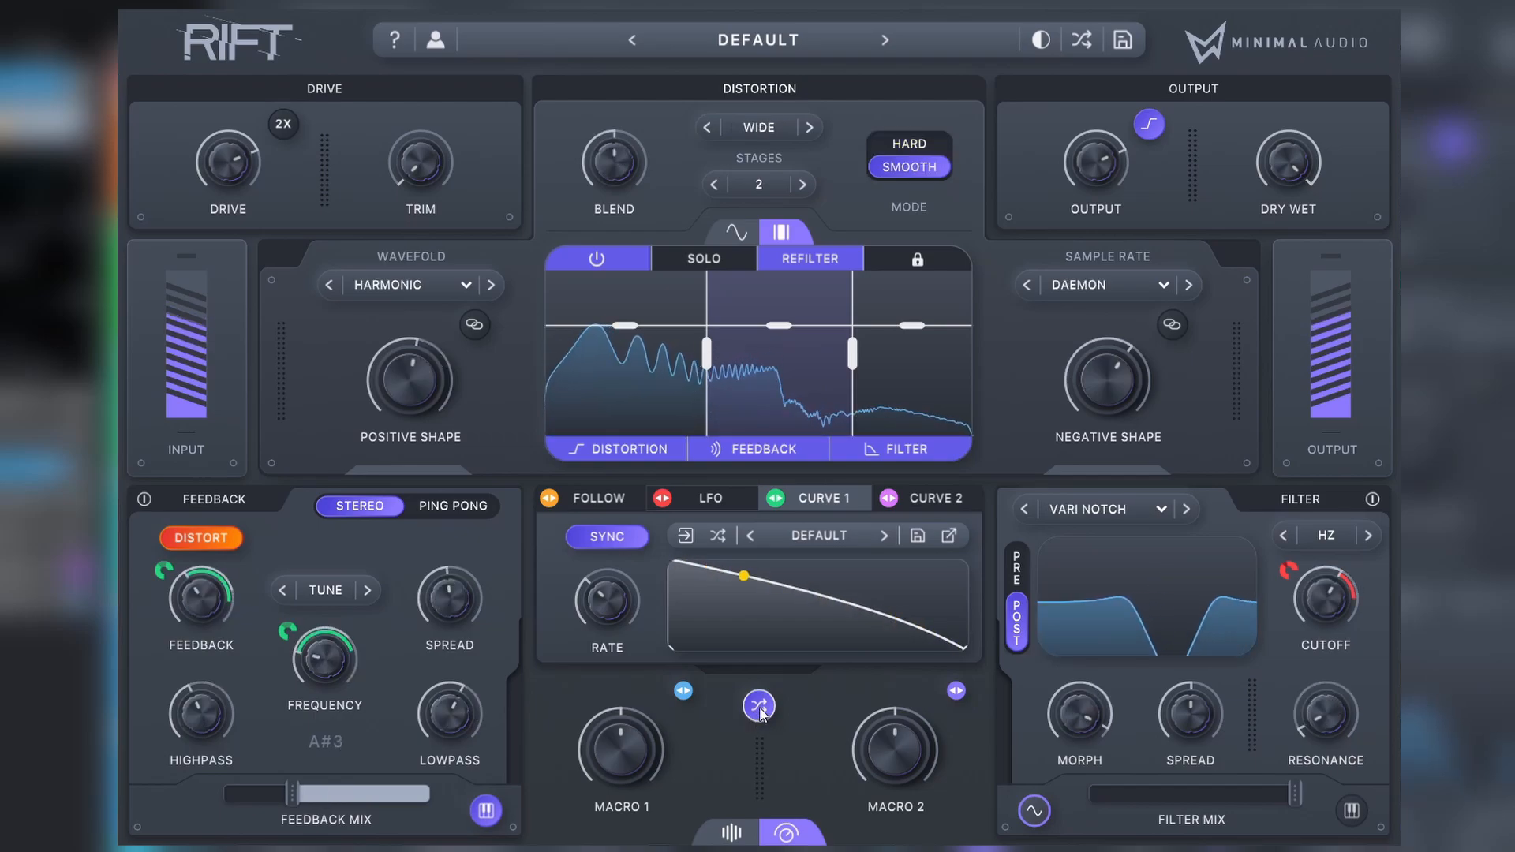
{"action": "left_click", "coordinate": [758, 707]}
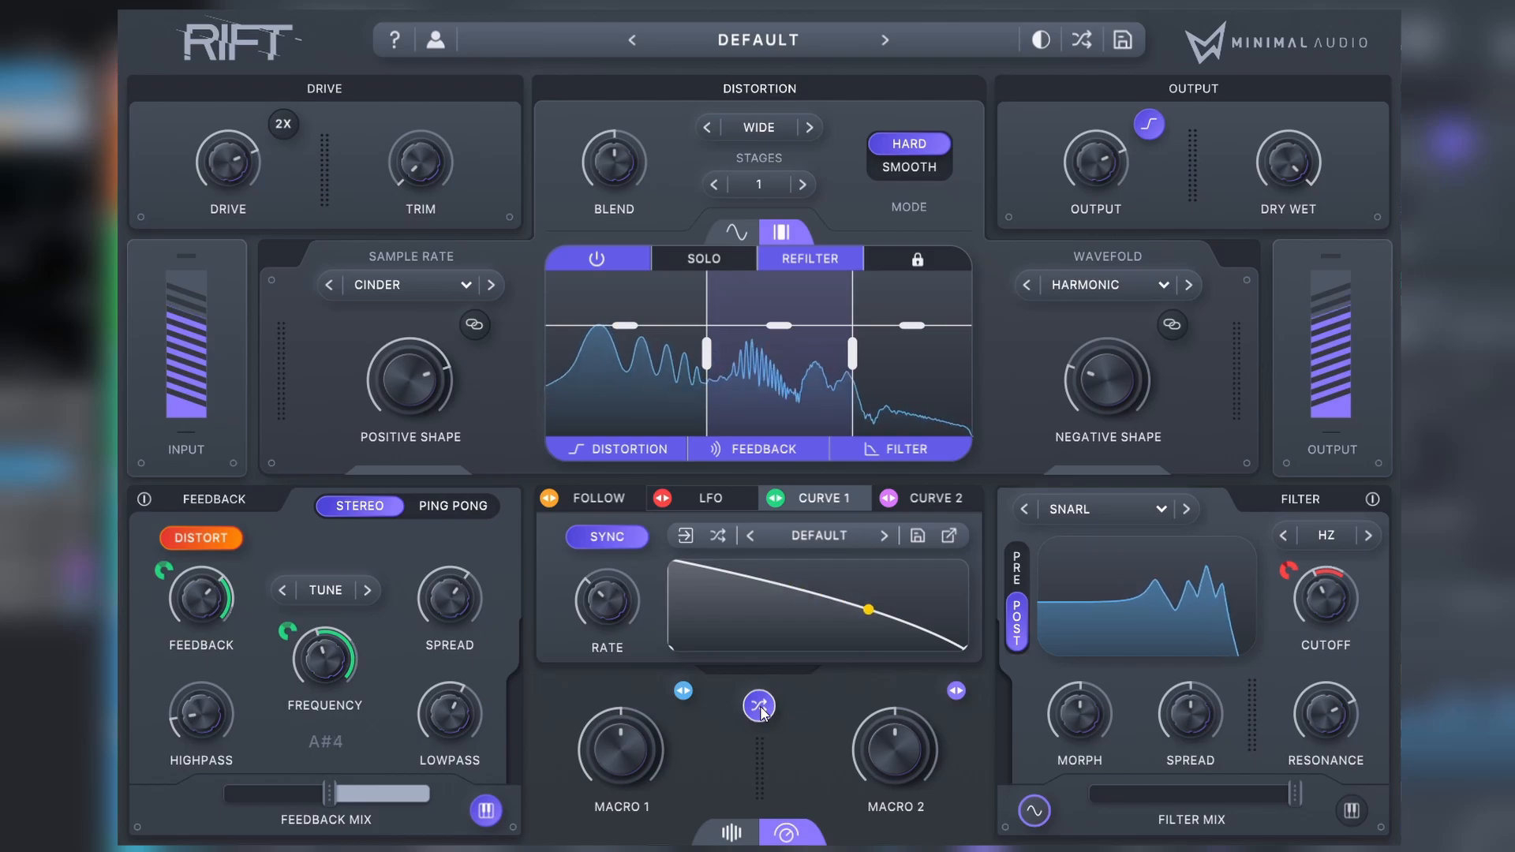
{"action": "left_click", "coordinate": [759, 707]}
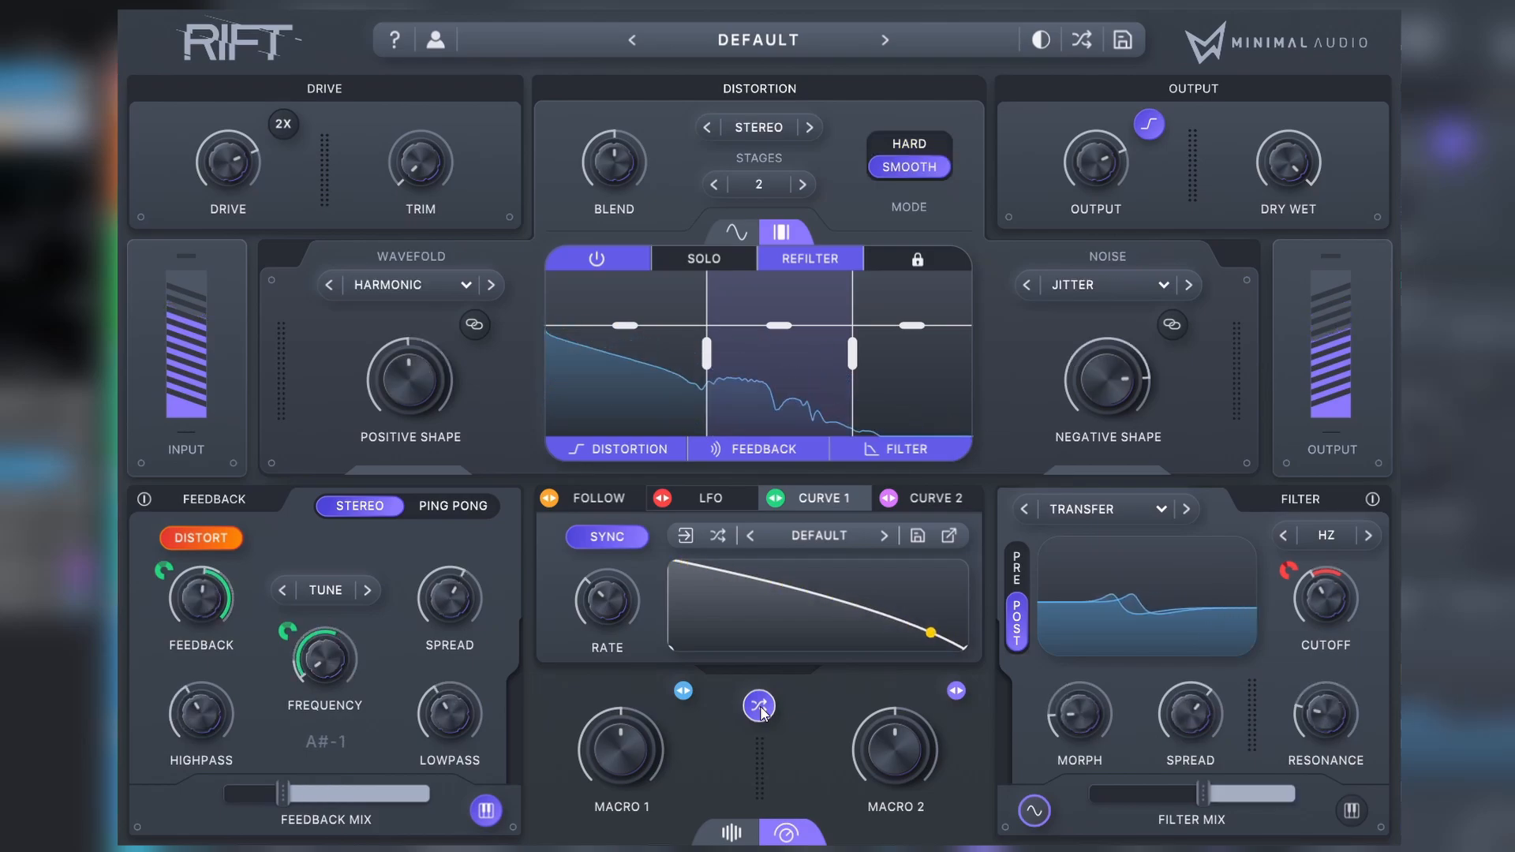
{"action": "left_click", "coordinate": [759, 706]}
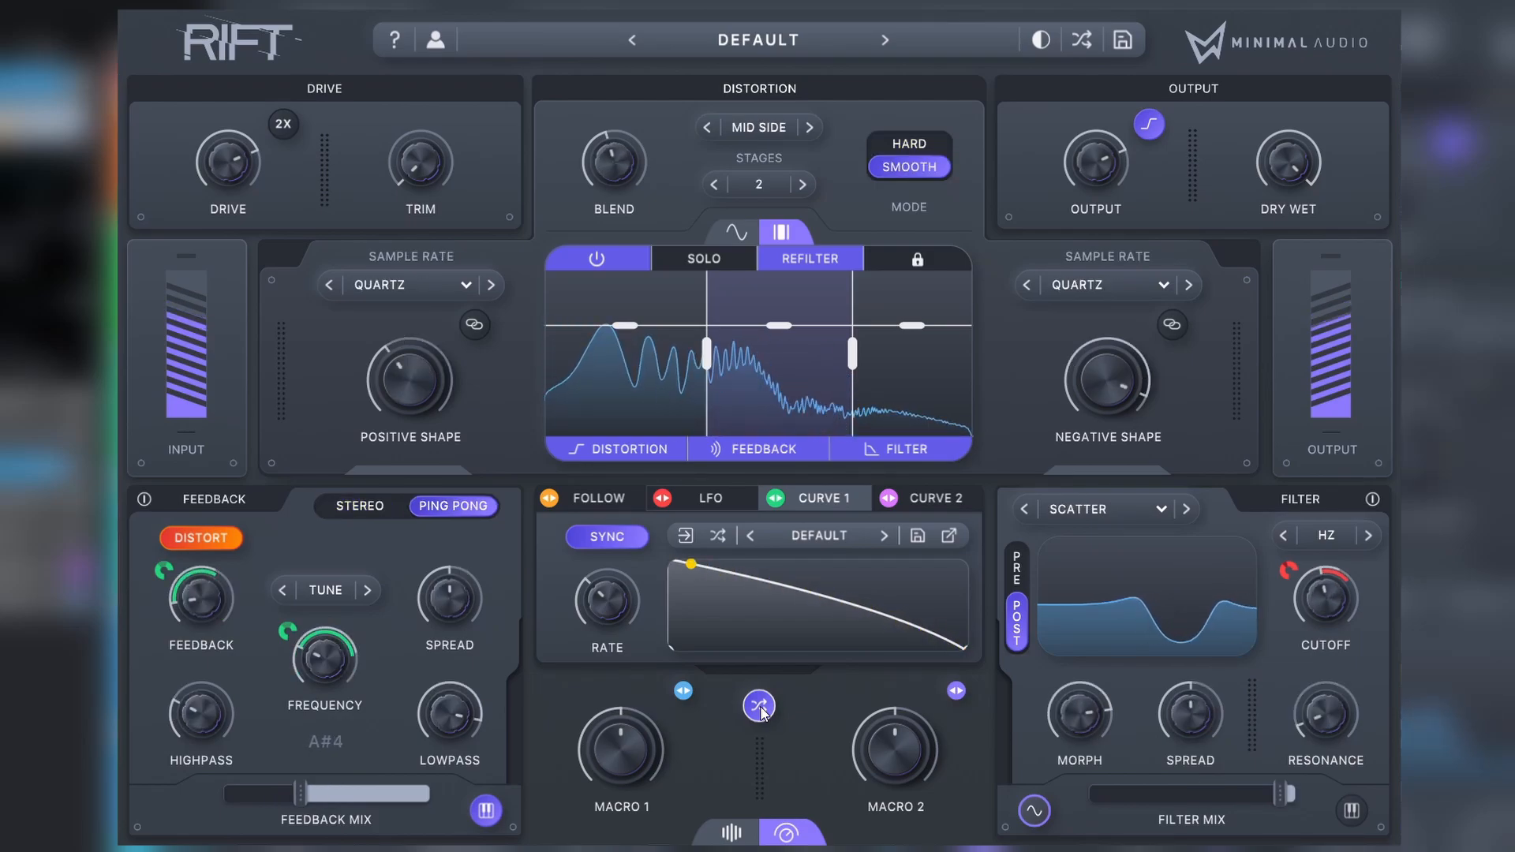
{"action": "left_click_drag", "start_coordinate": [304, 803], "coordinate": [340, 805]}
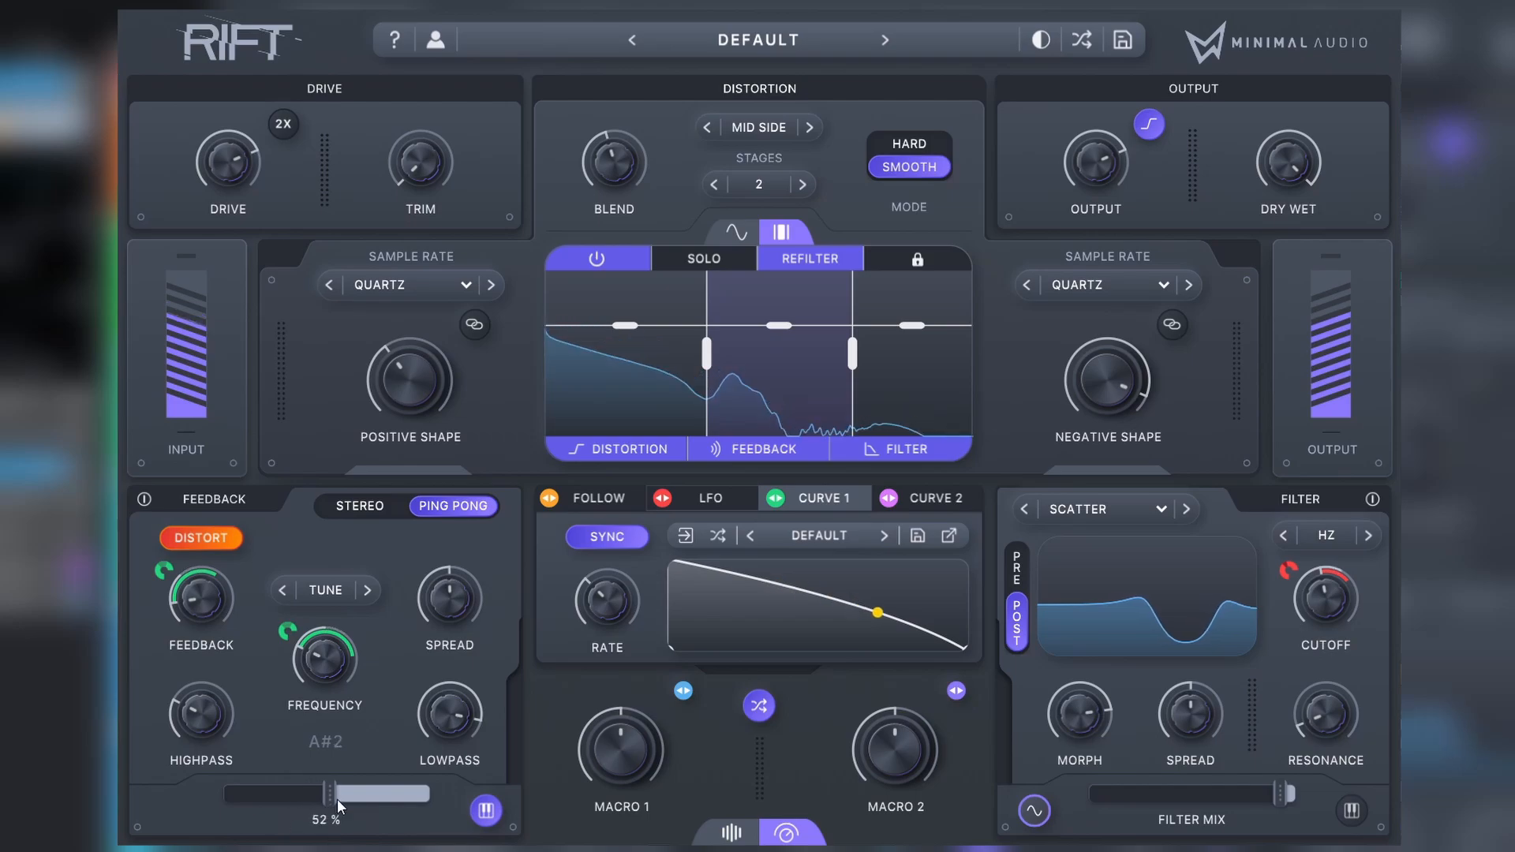
Step: Generate several more random patches to audition further variations of the A#-tuned feedback sound
{"action": "left_click", "coordinate": [759, 707]}
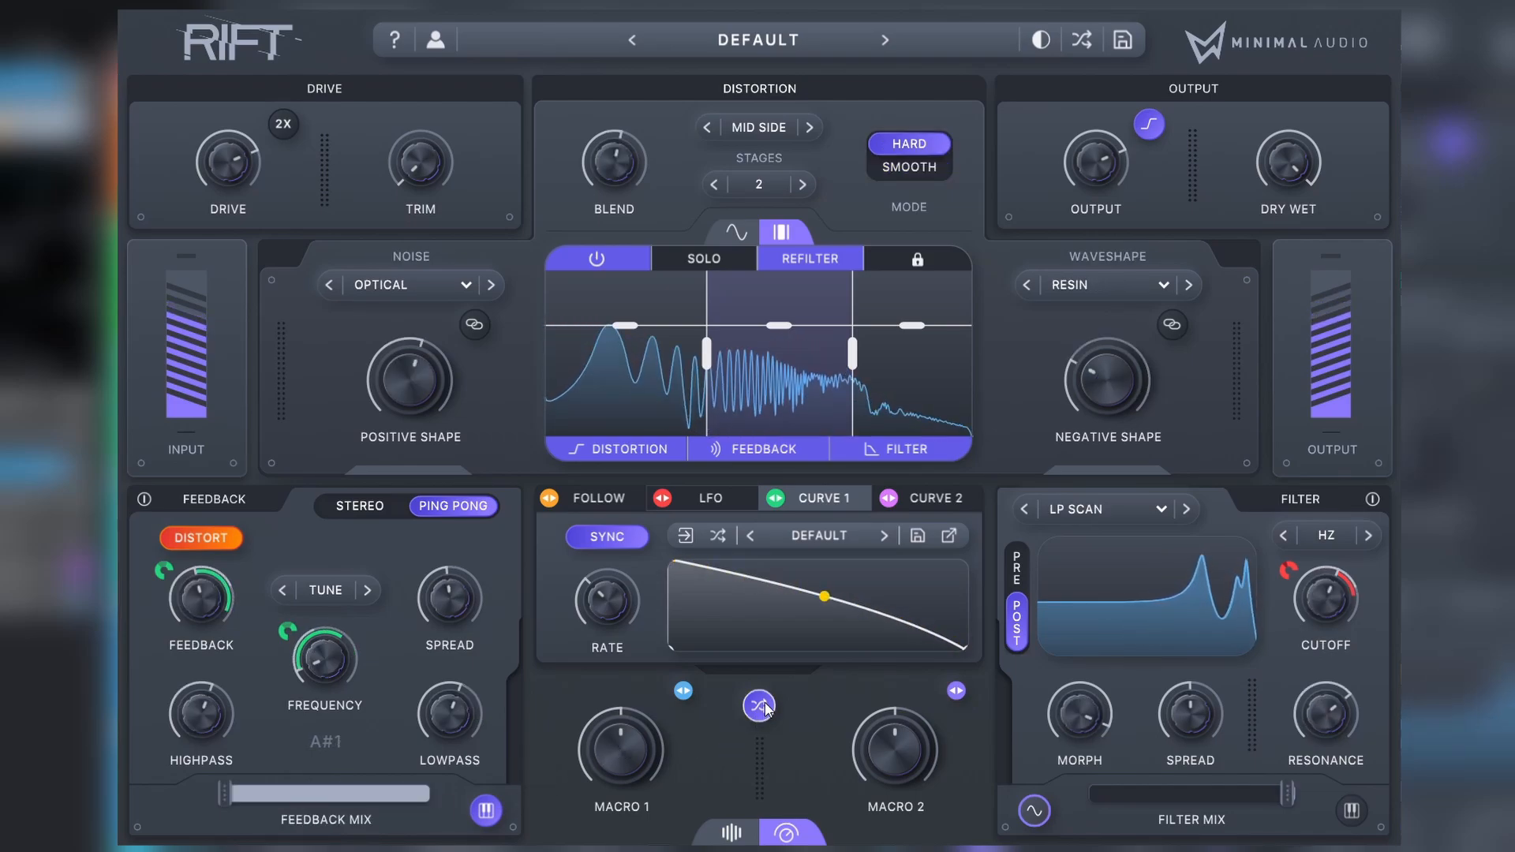
{"action": "left_click_drag", "start_coordinate": [1326, 717], "coordinate": [1327, 714]}
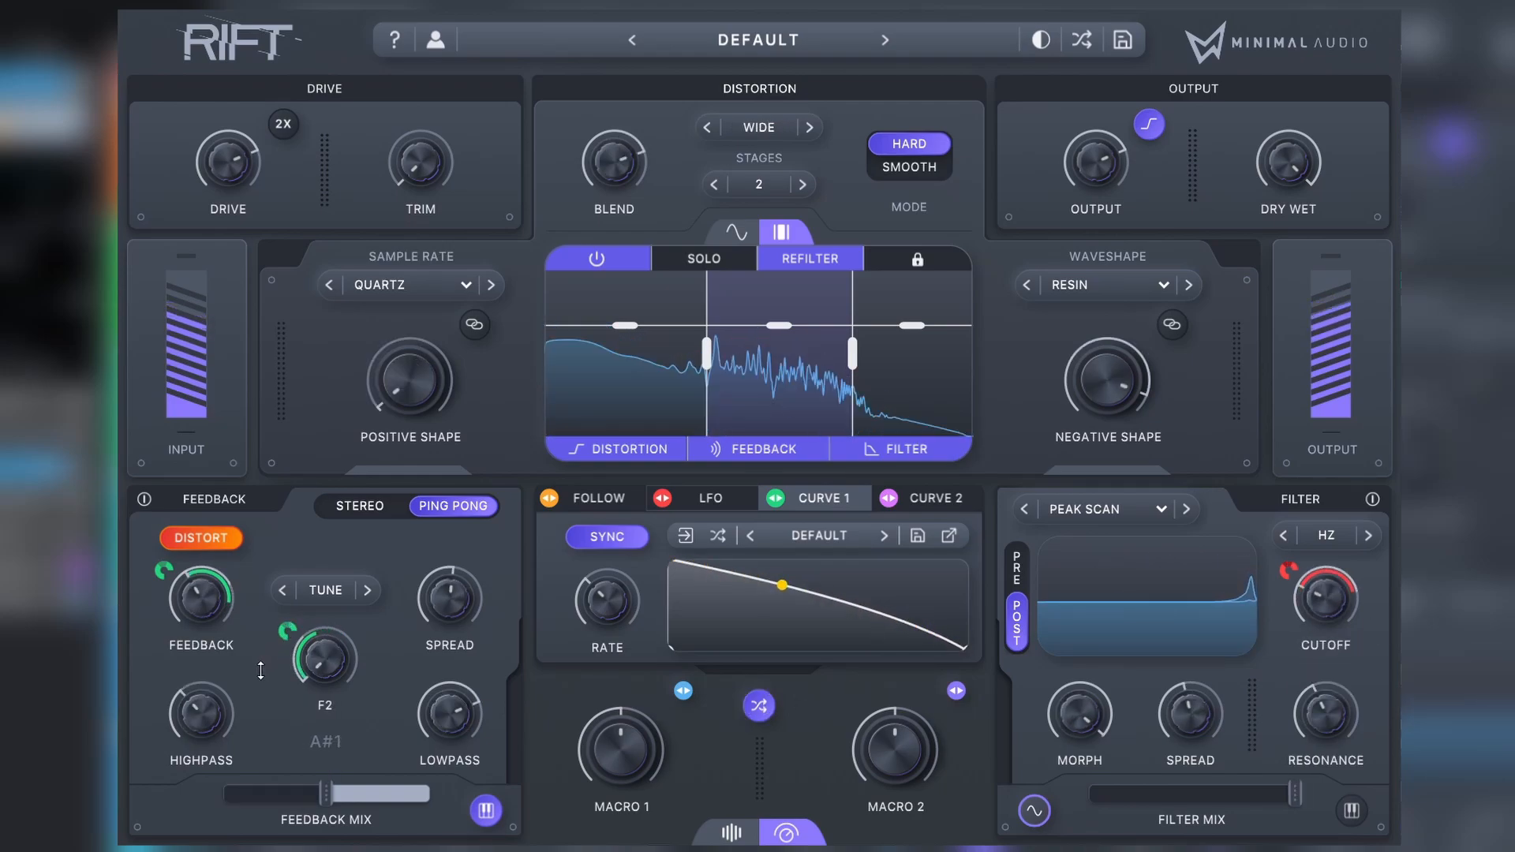
{"action": "left_click", "coordinate": [291, 590]}
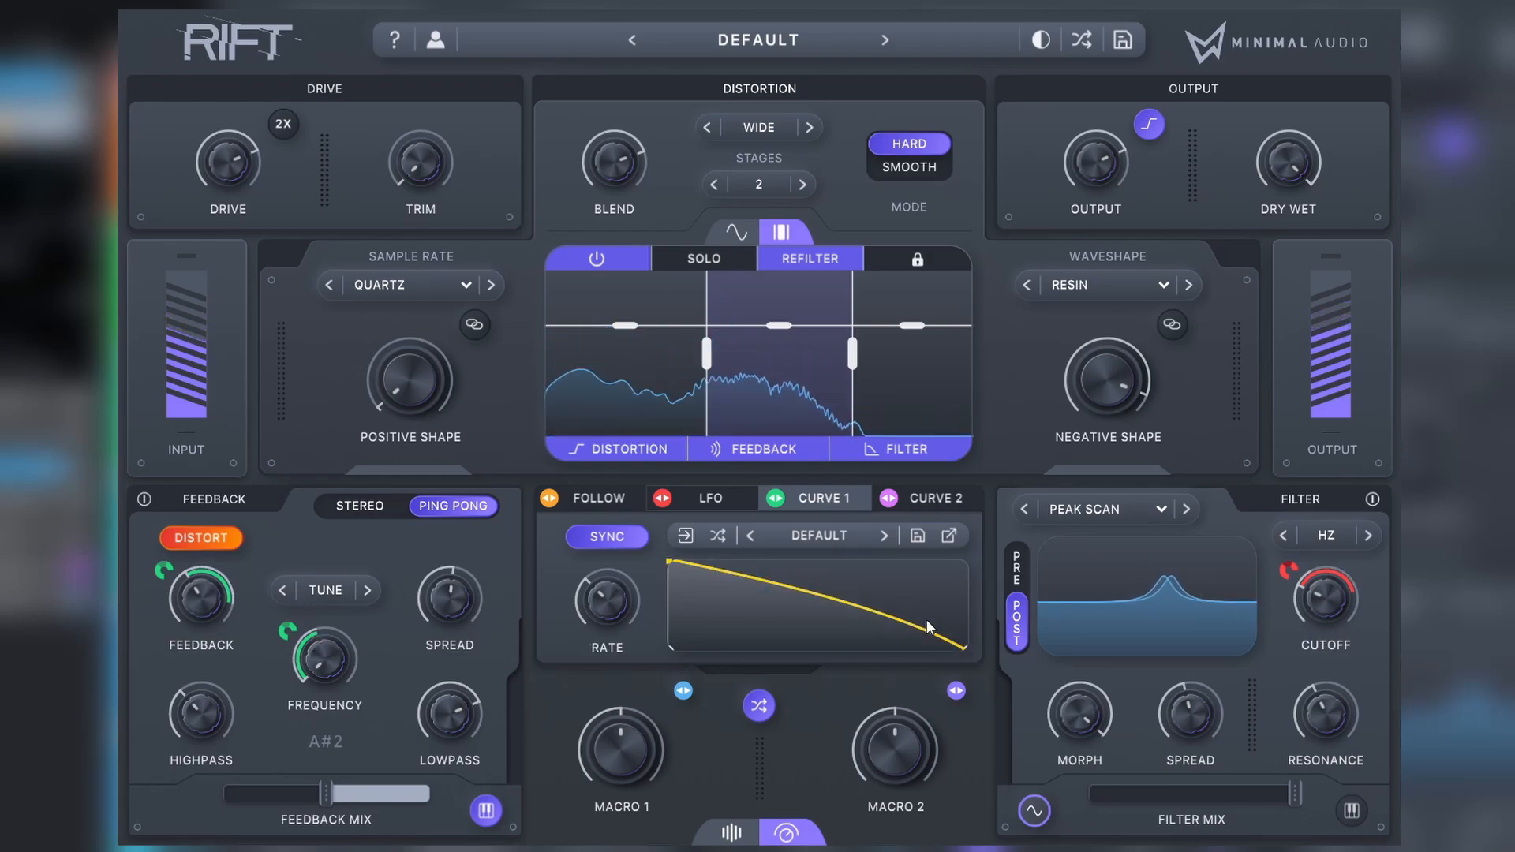
{"action": "left_click", "coordinate": [770, 713]}
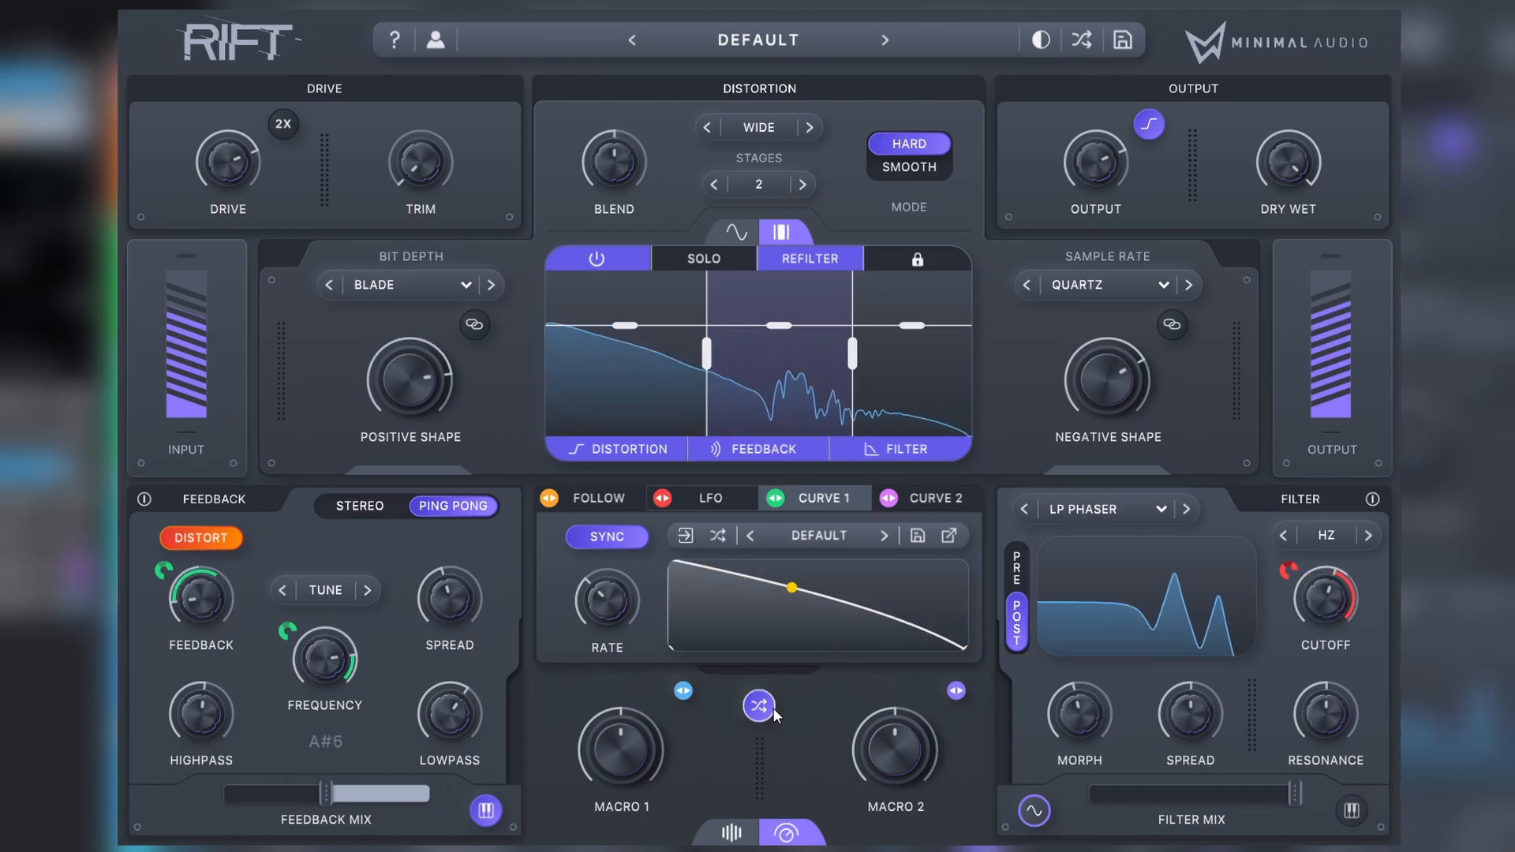
{"action": "left_click", "coordinate": [772, 713]}
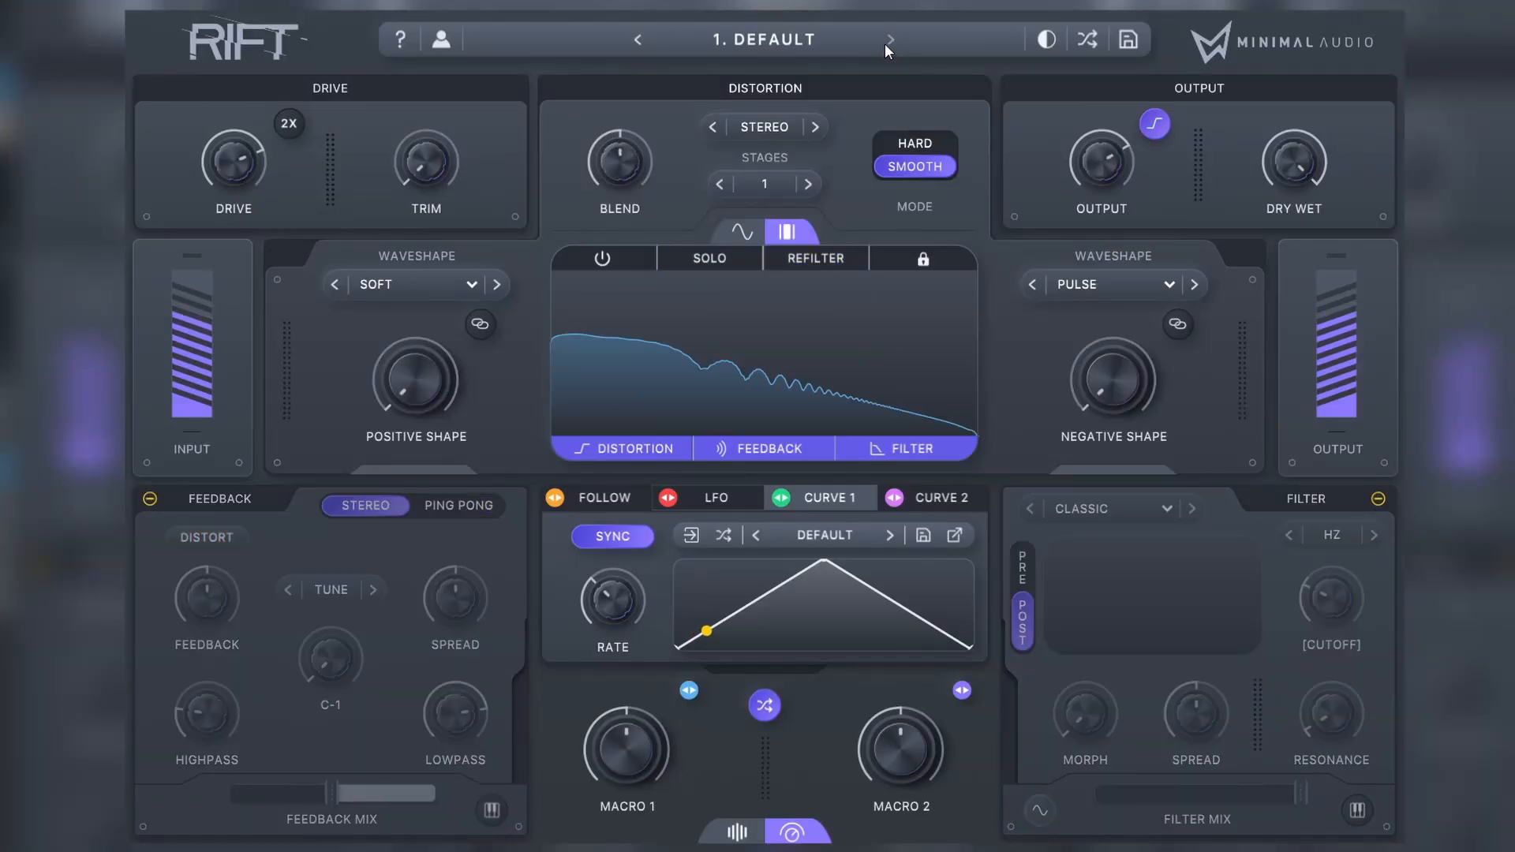
Step: Audition the MP presets one after another, from A Lost World through Bitter Tides, Bubble Cuts, Chop N Swell and Cyber Data to Dark Delivery
{"action": "left_click", "coordinate": [884, 45]}
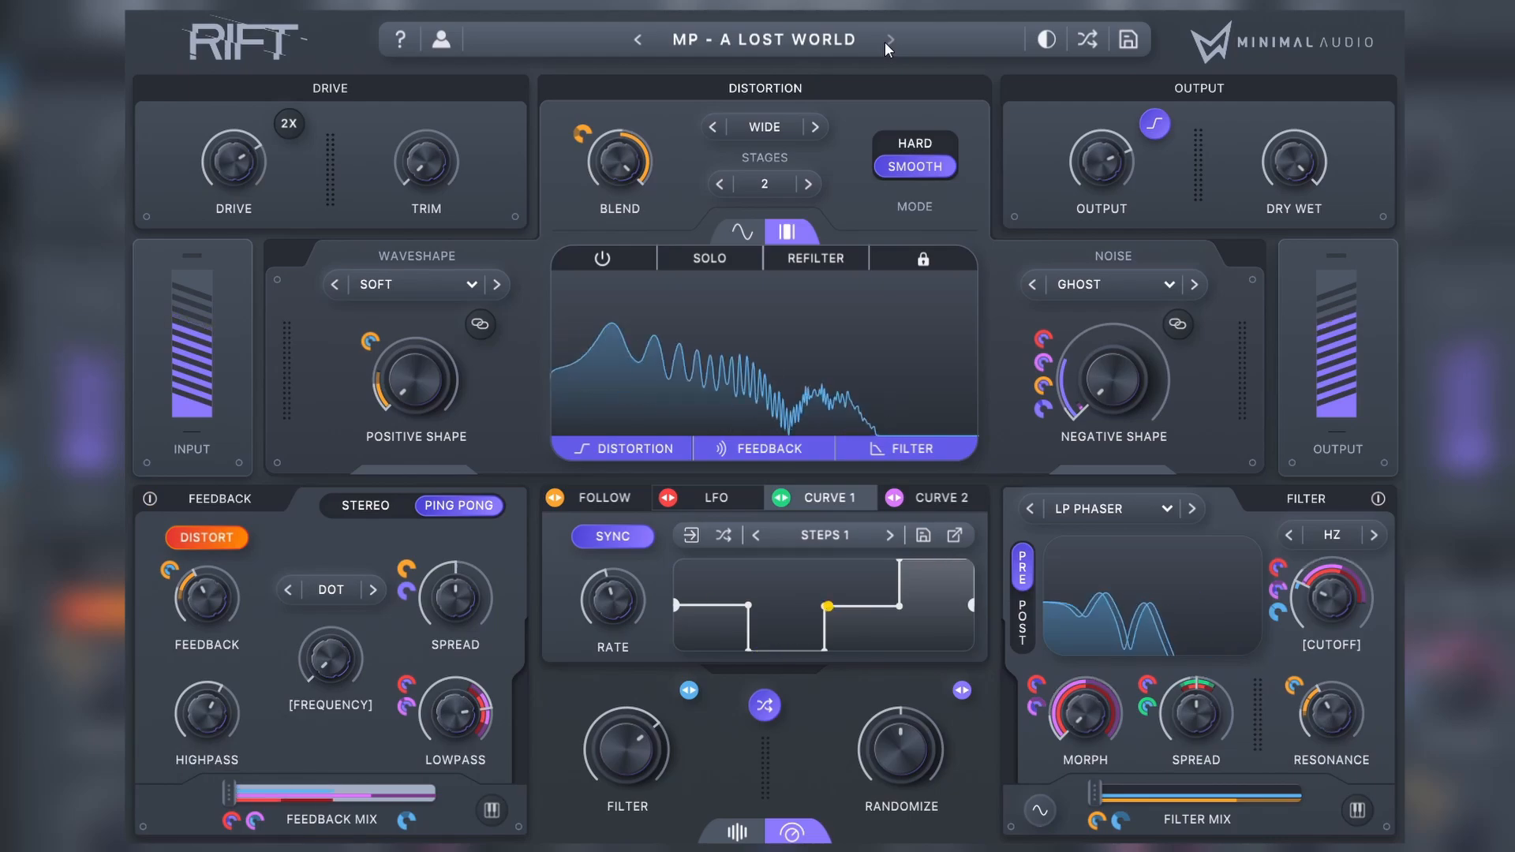
{"action": "left_click", "coordinate": [884, 45]}
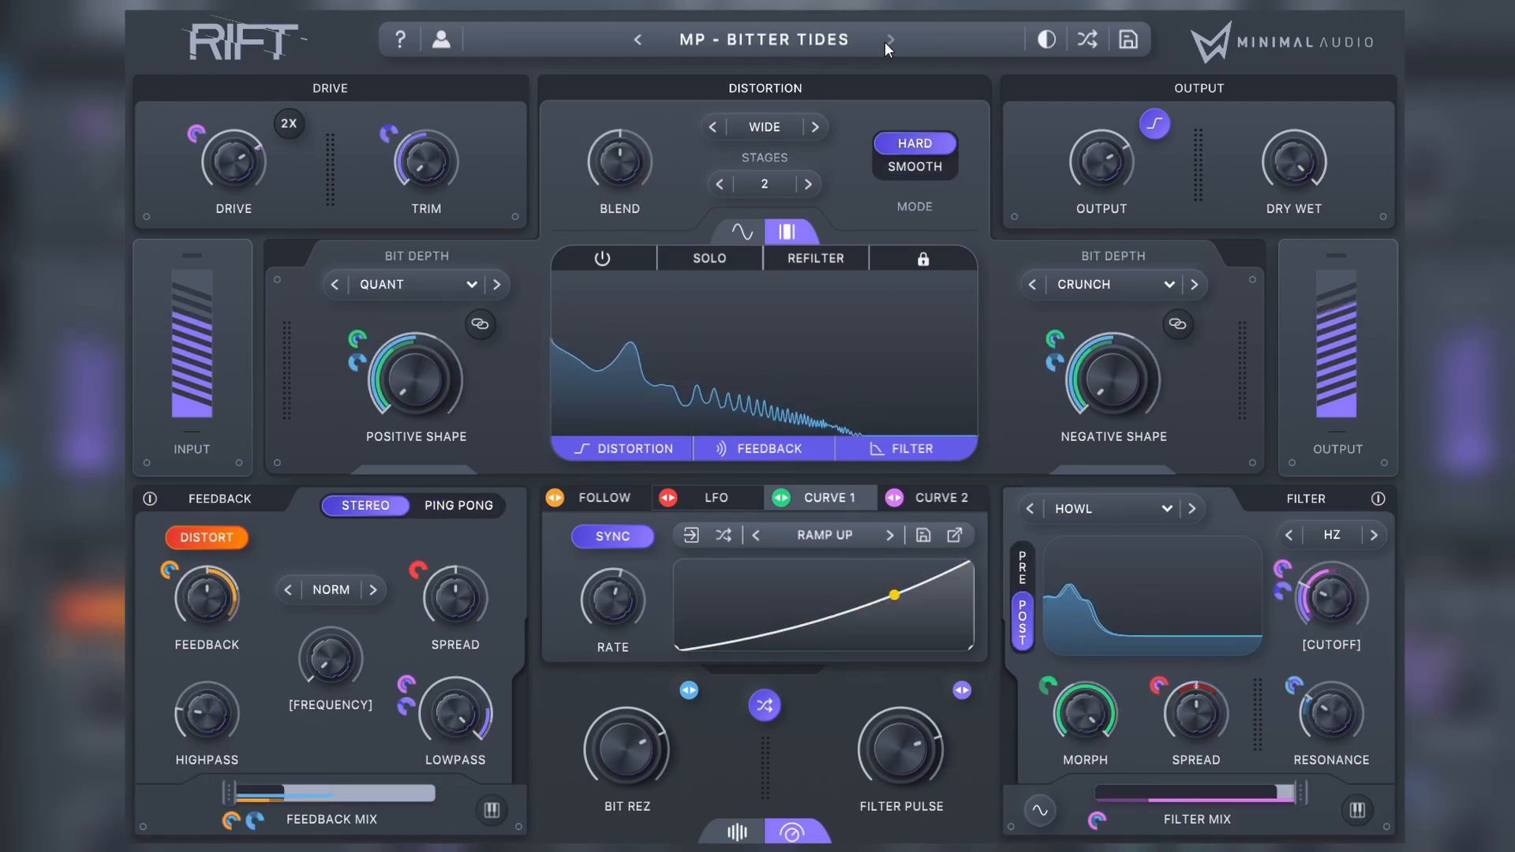
{"action": "left_click", "coordinate": [885, 44]}
{"action": "left_click", "coordinate": [887, 41]}
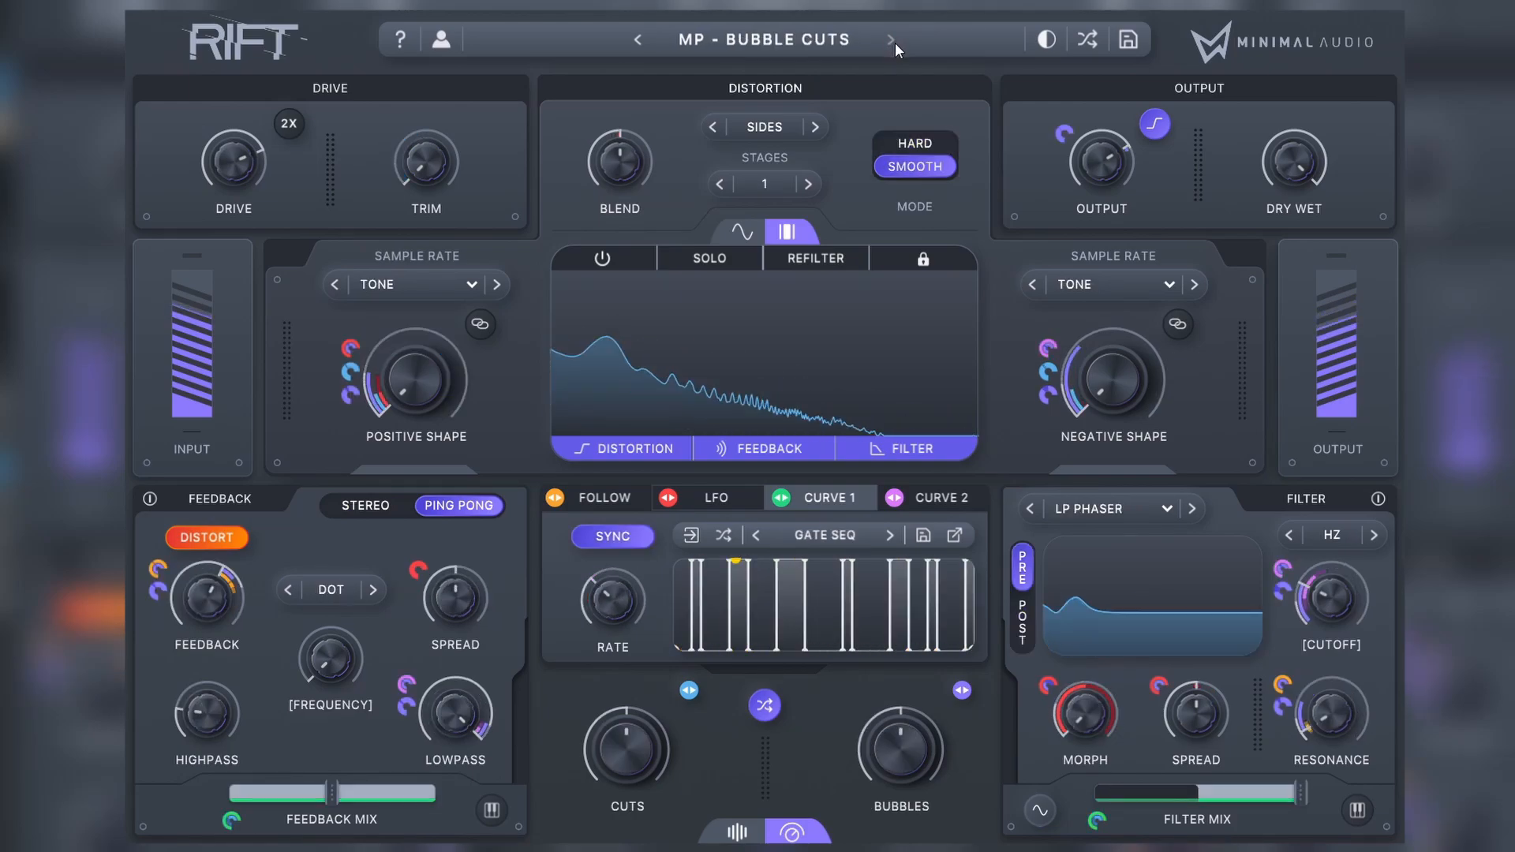
{"action": "left_click", "coordinate": [891, 41]}
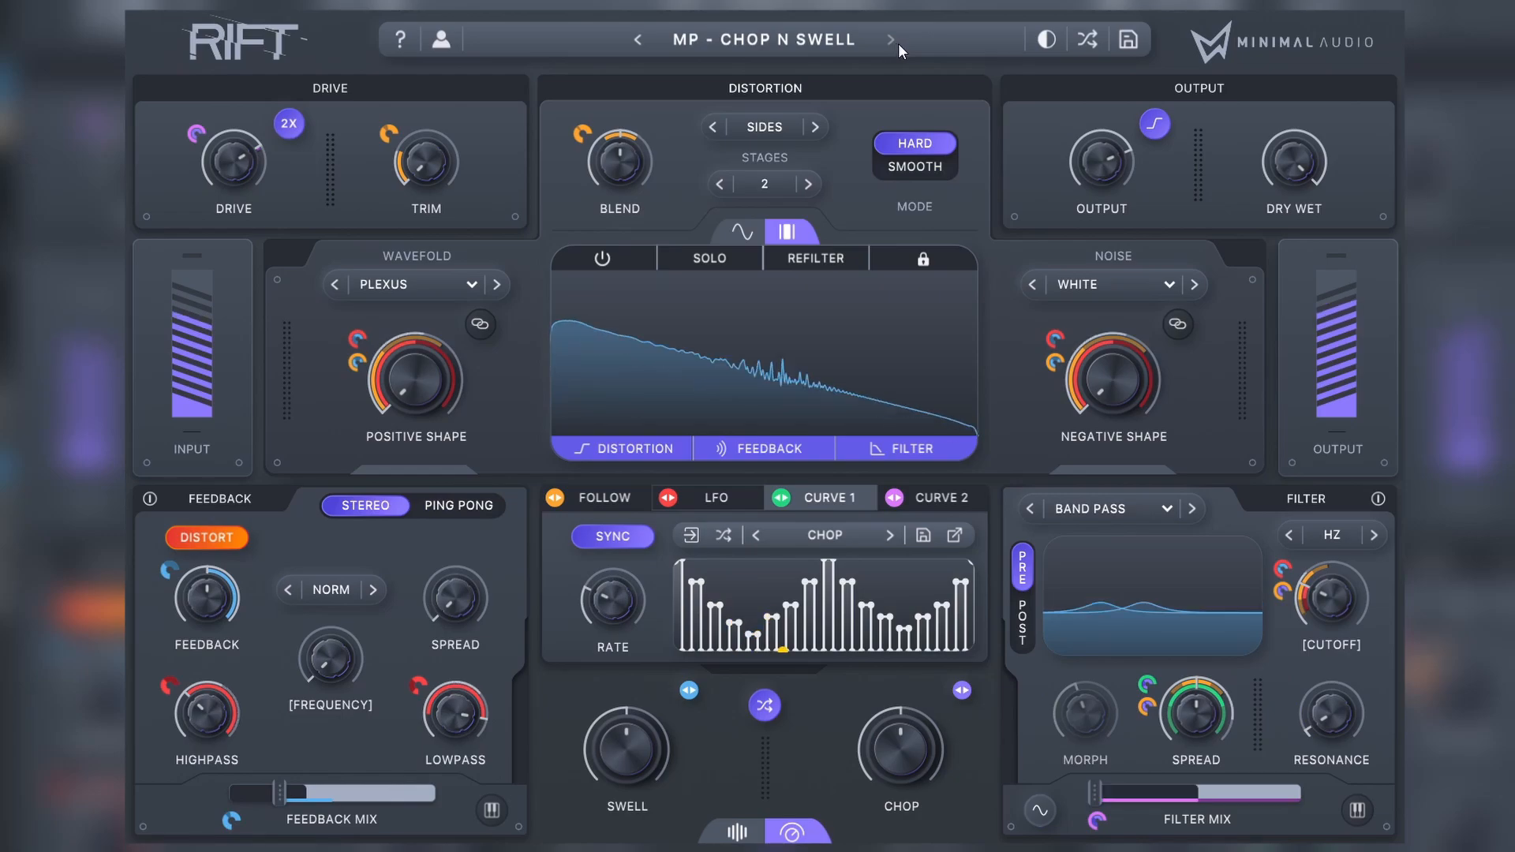
{"action": "left_click", "coordinate": [897, 45]}
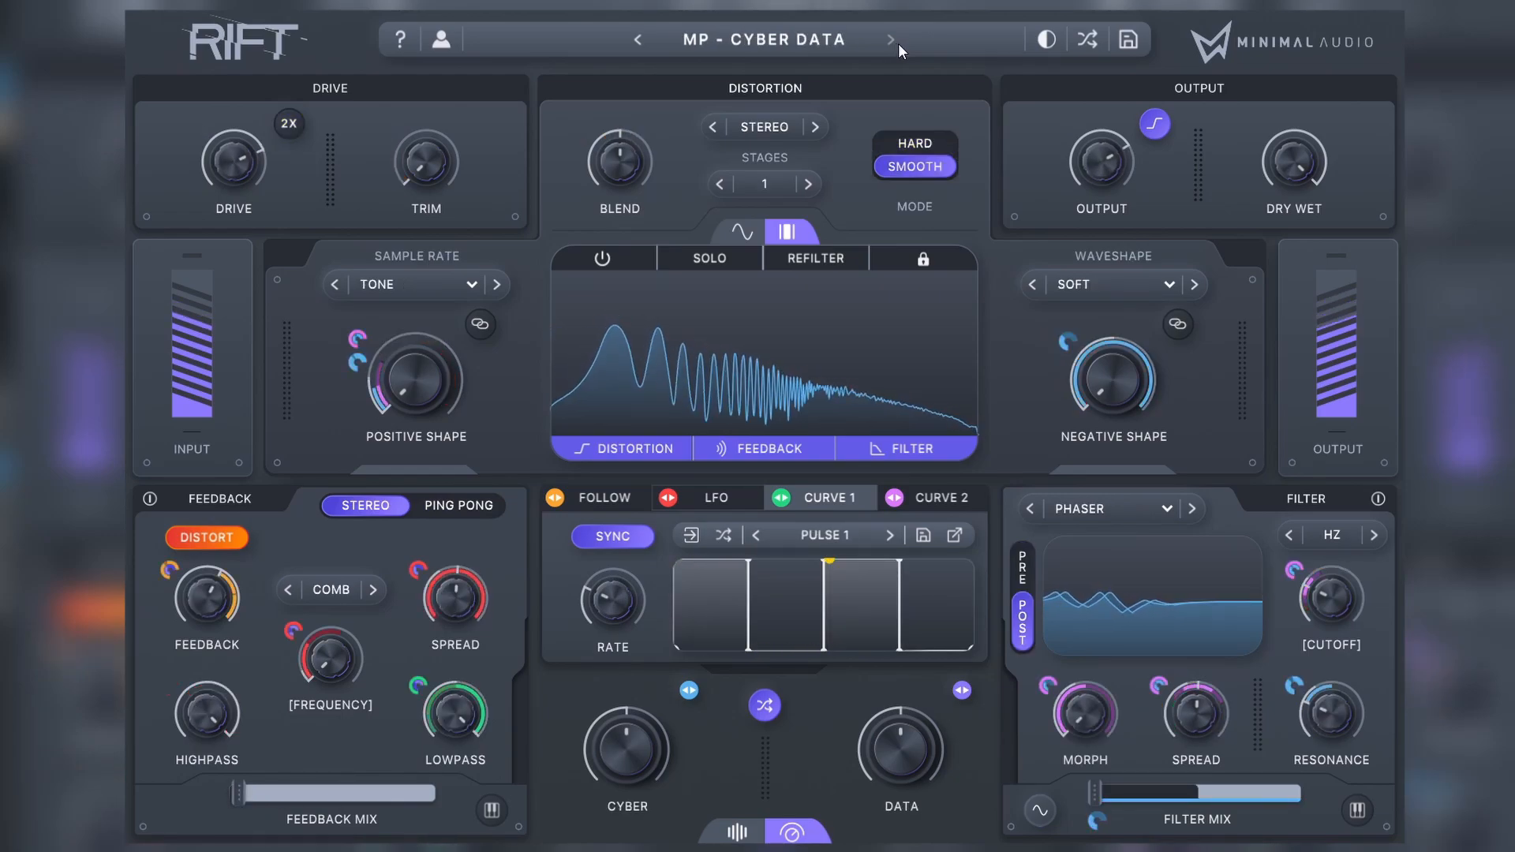
{"action": "left_click", "coordinate": [897, 44]}
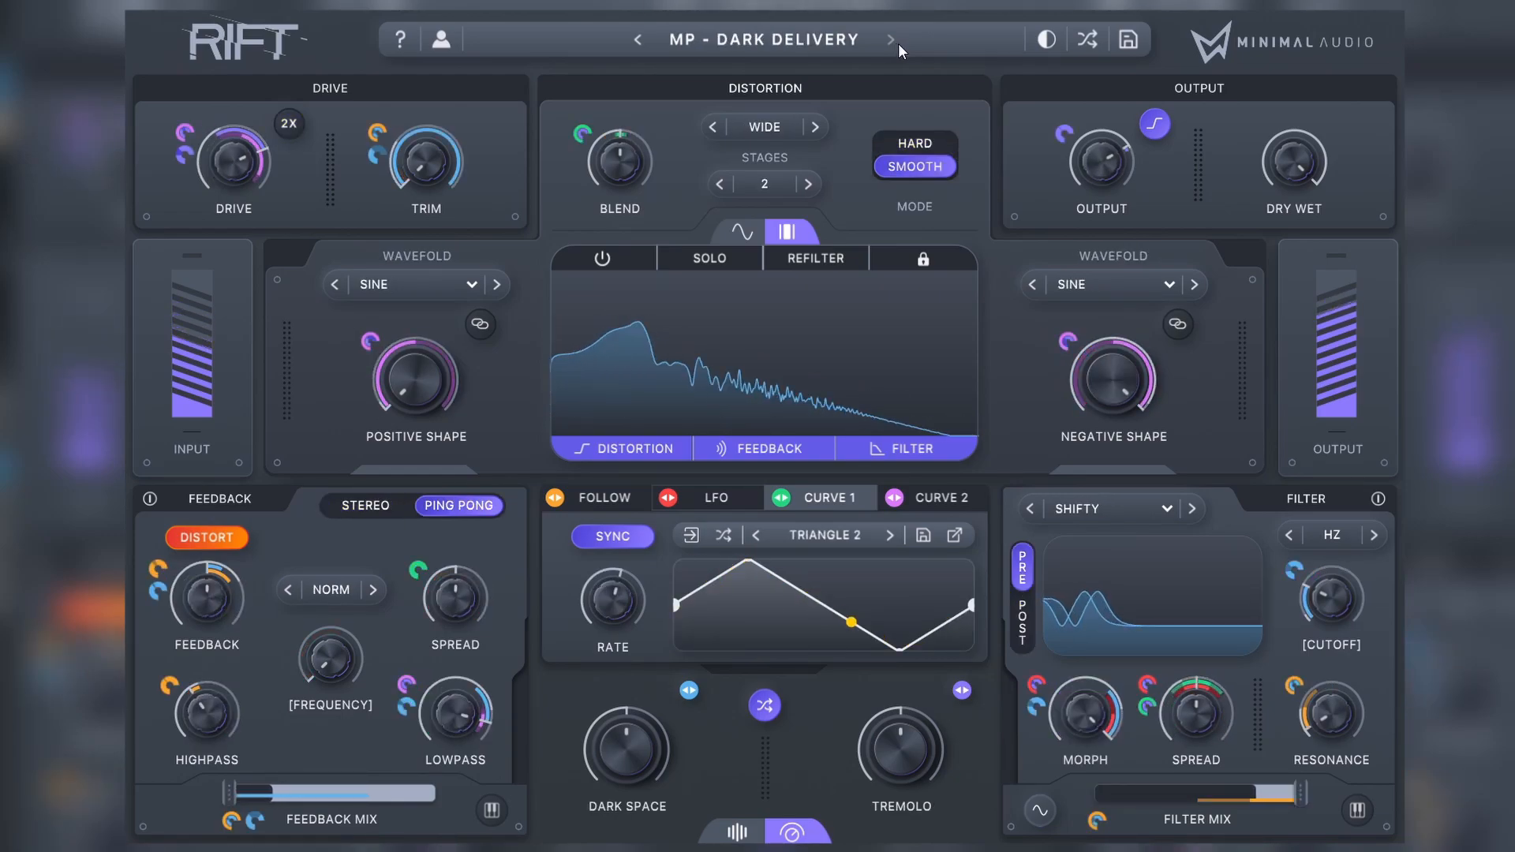